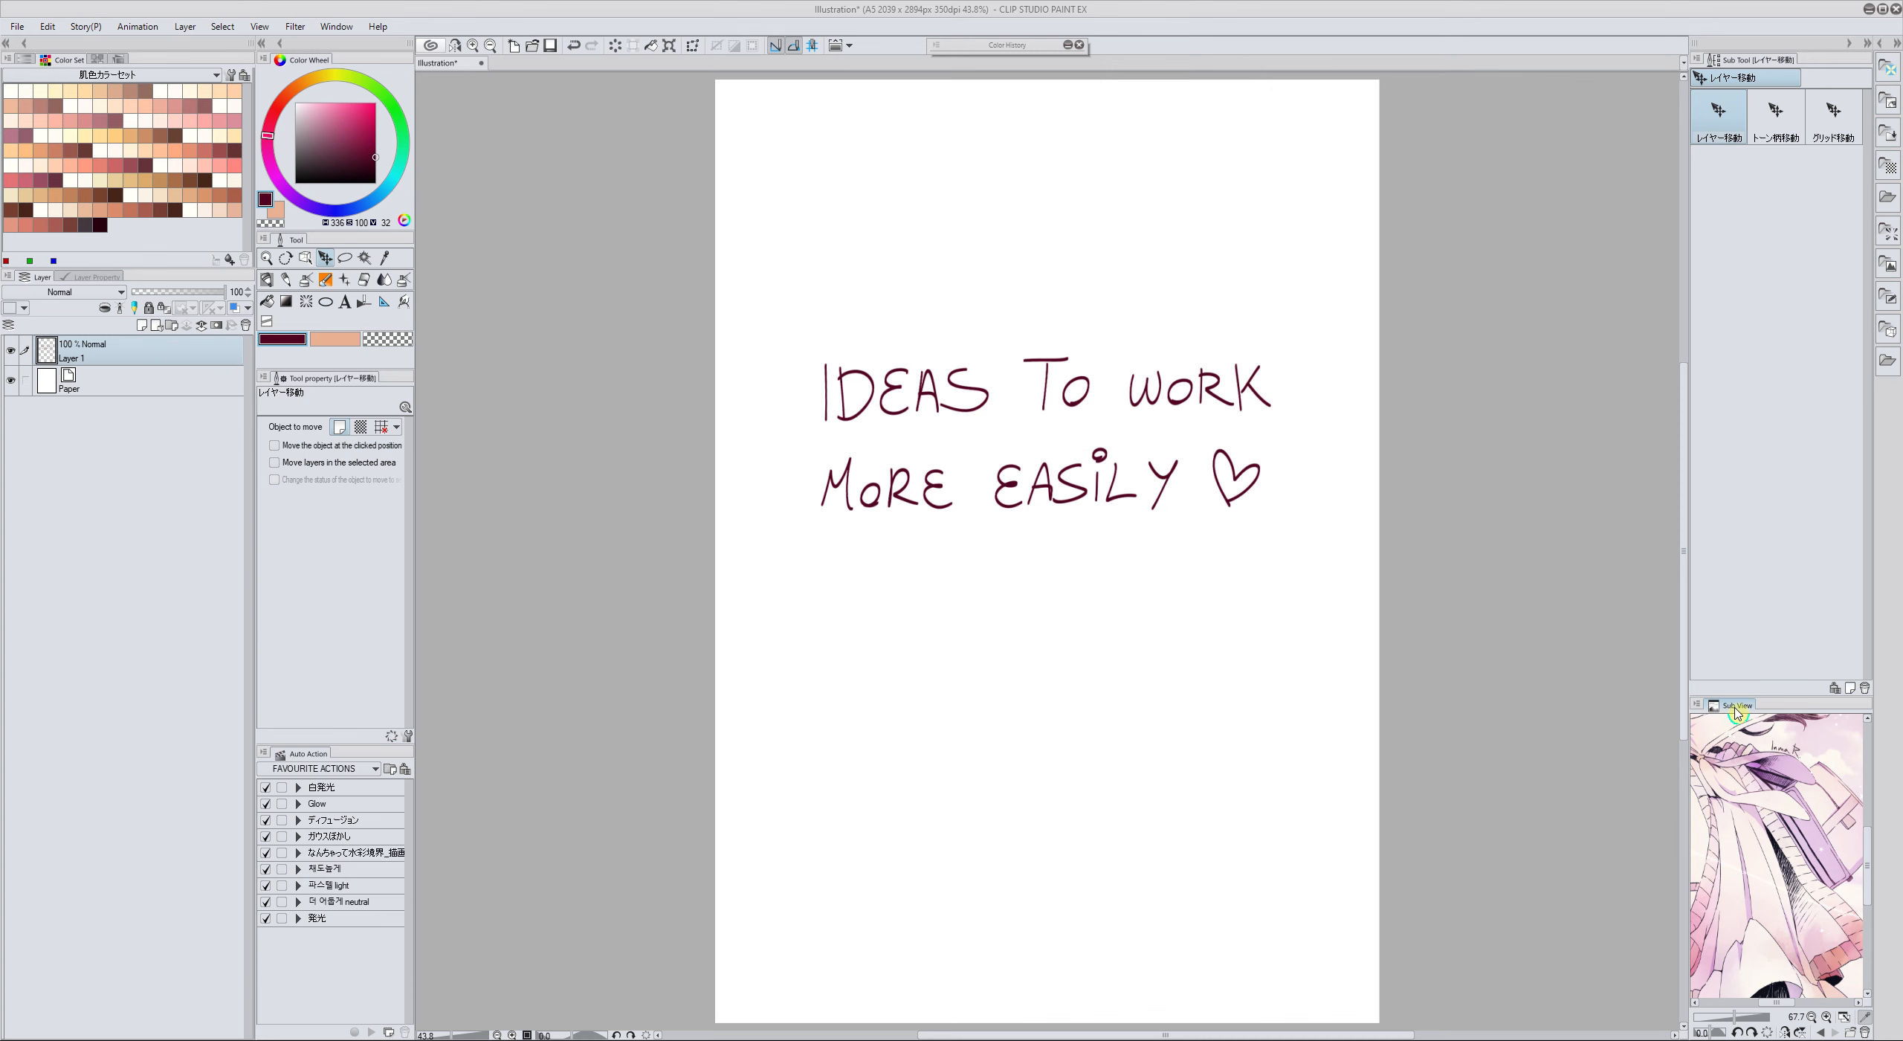
Undock the Sub View palette so it floats over the canvas, and toggle its visibility off and back on
{"action": "left_click_drag", "start_coordinate": [1740, 708], "coordinate": [1422, 224]}
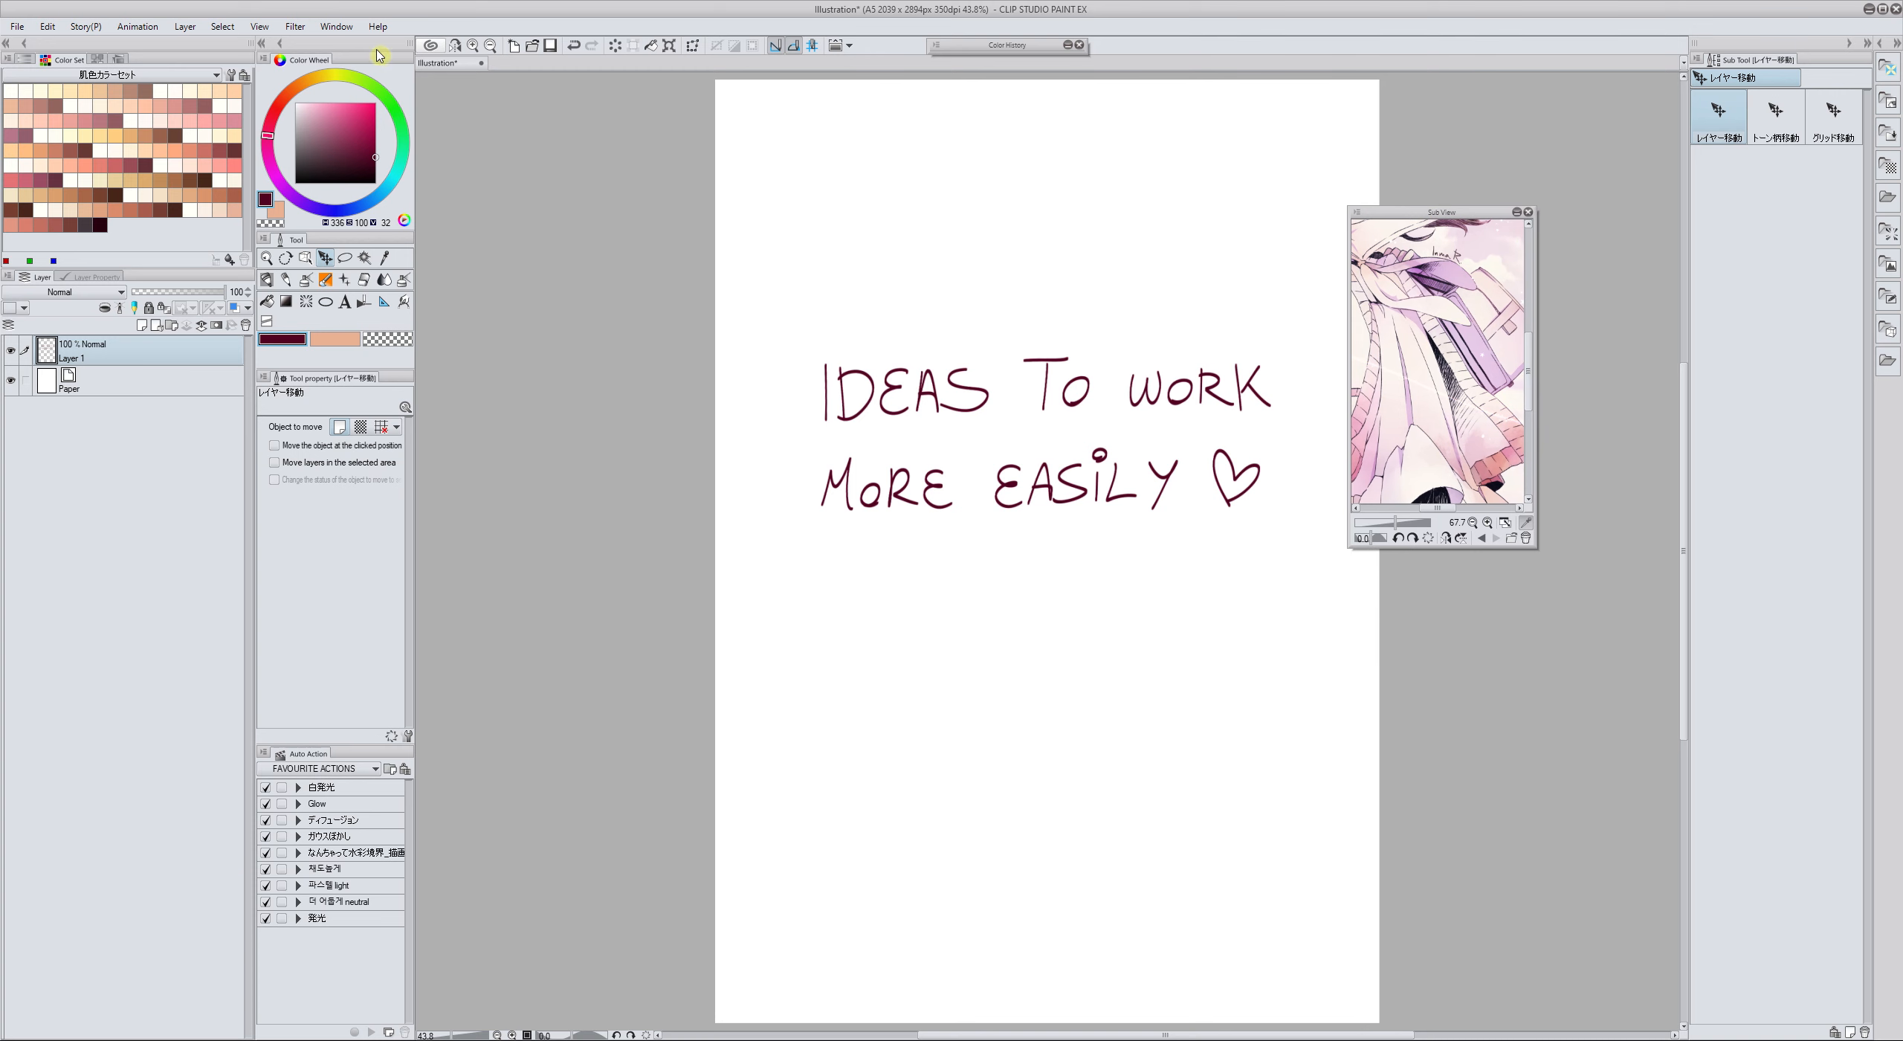
{"action": "left_click", "coordinate": [340, 28]}
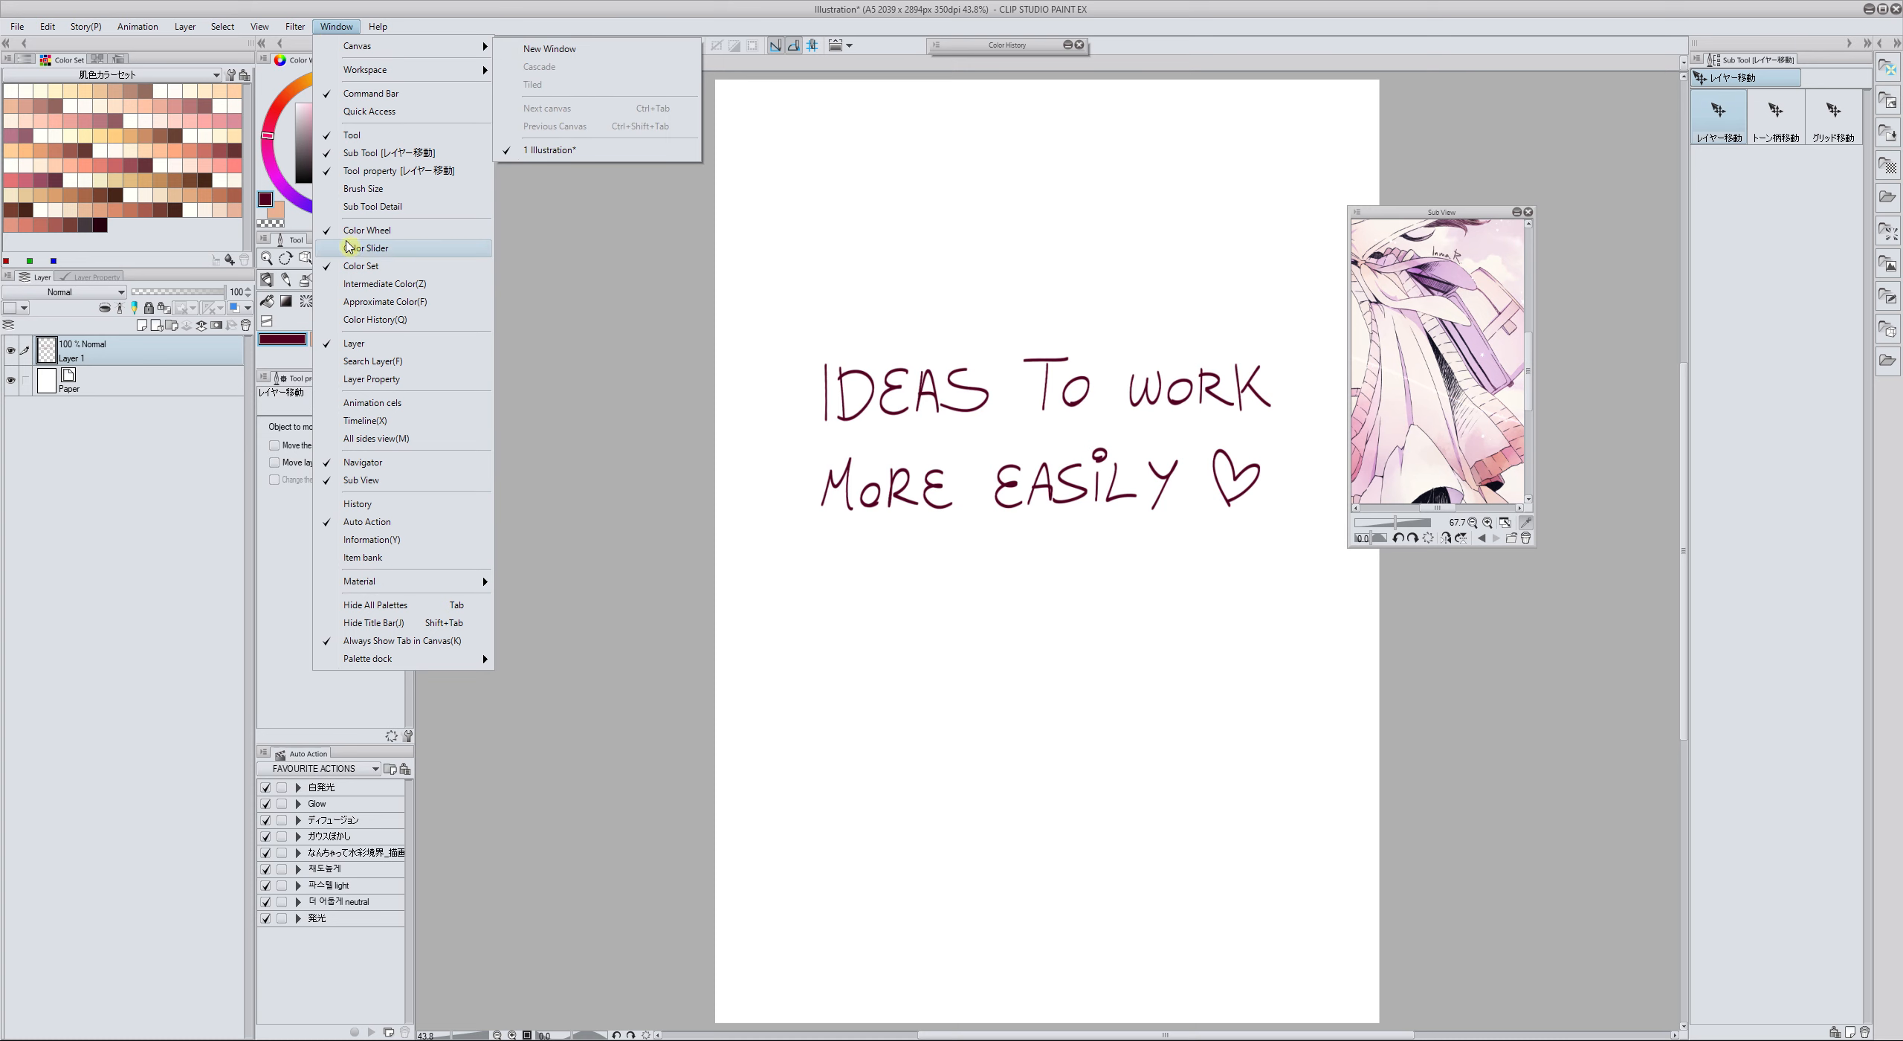
{"action": "left_click", "coordinate": [356, 482]}
{"action": "left_click", "coordinate": [337, 27]}
{"action": "left_click", "coordinate": [359, 480]}
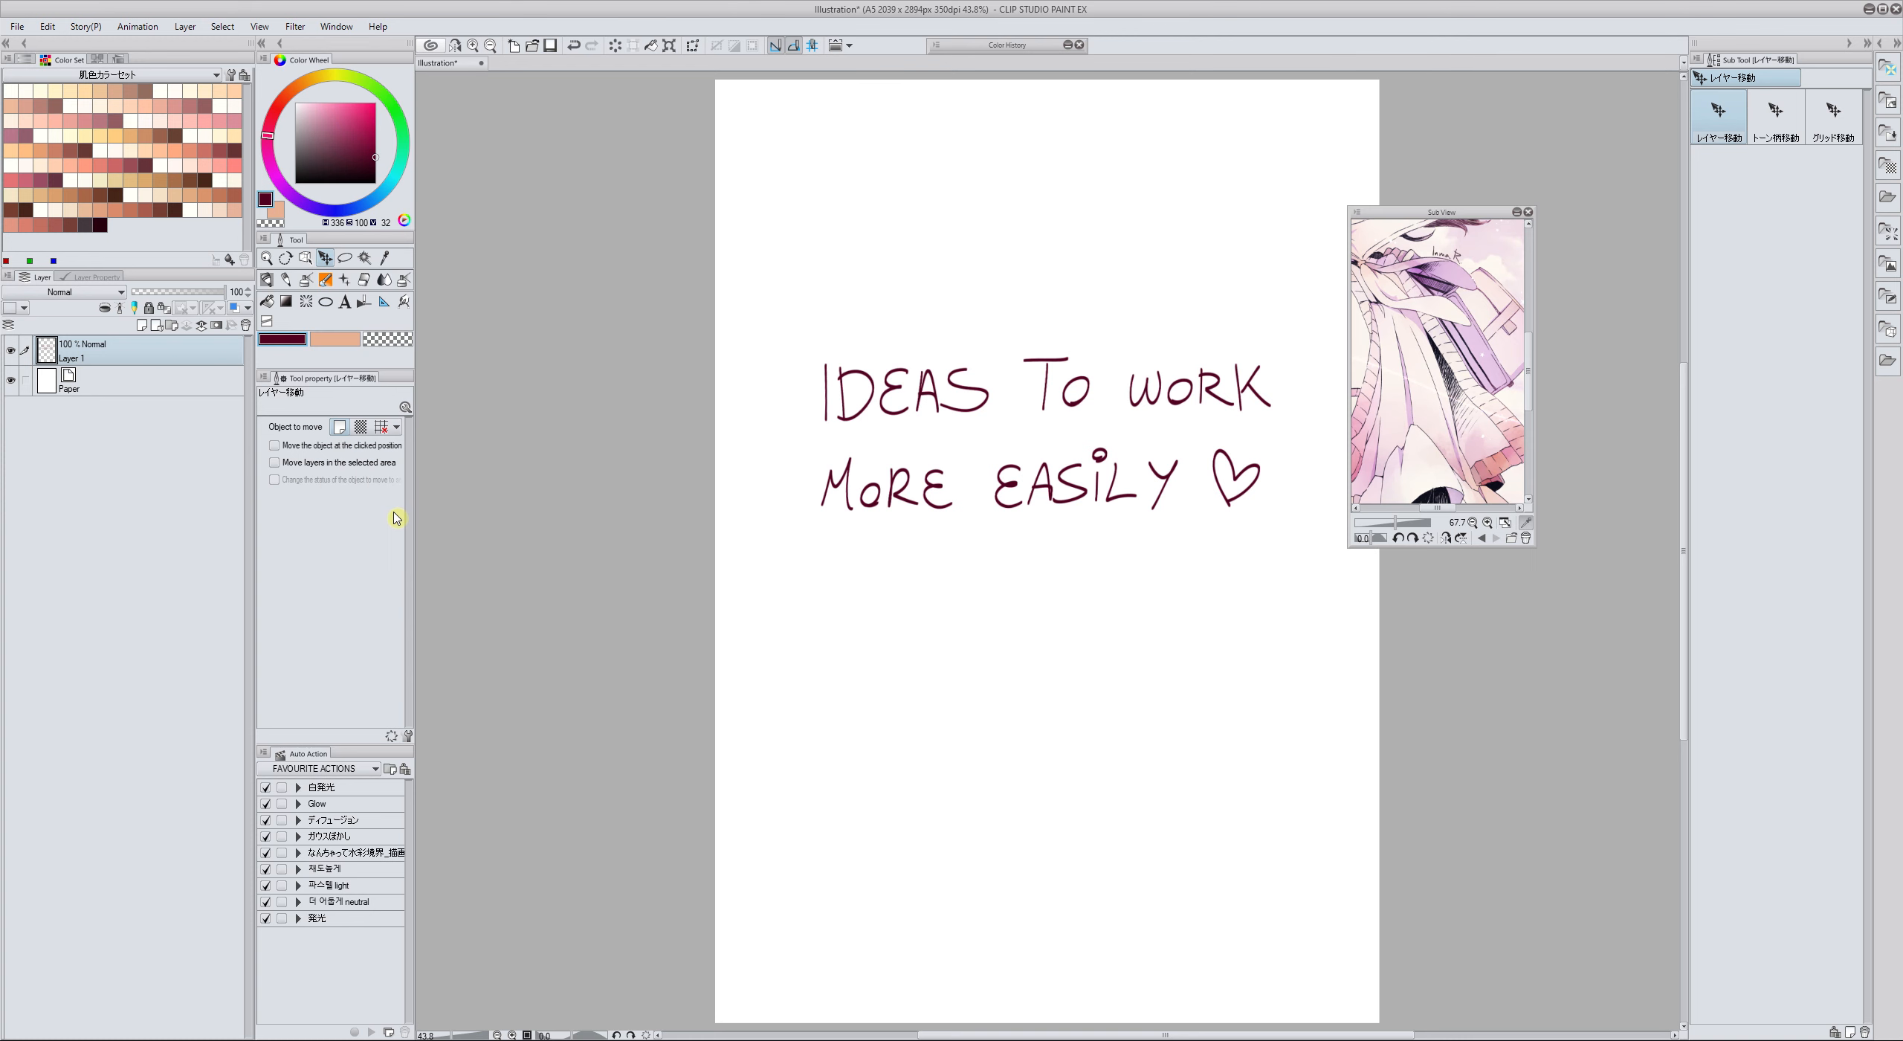
Reposition the floating Sub View palette beside the page and zoom out its reference image to show the whole picture
{"action": "left_click_drag", "start_coordinate": [1414, 215], "coordinate": [1510, 389]}
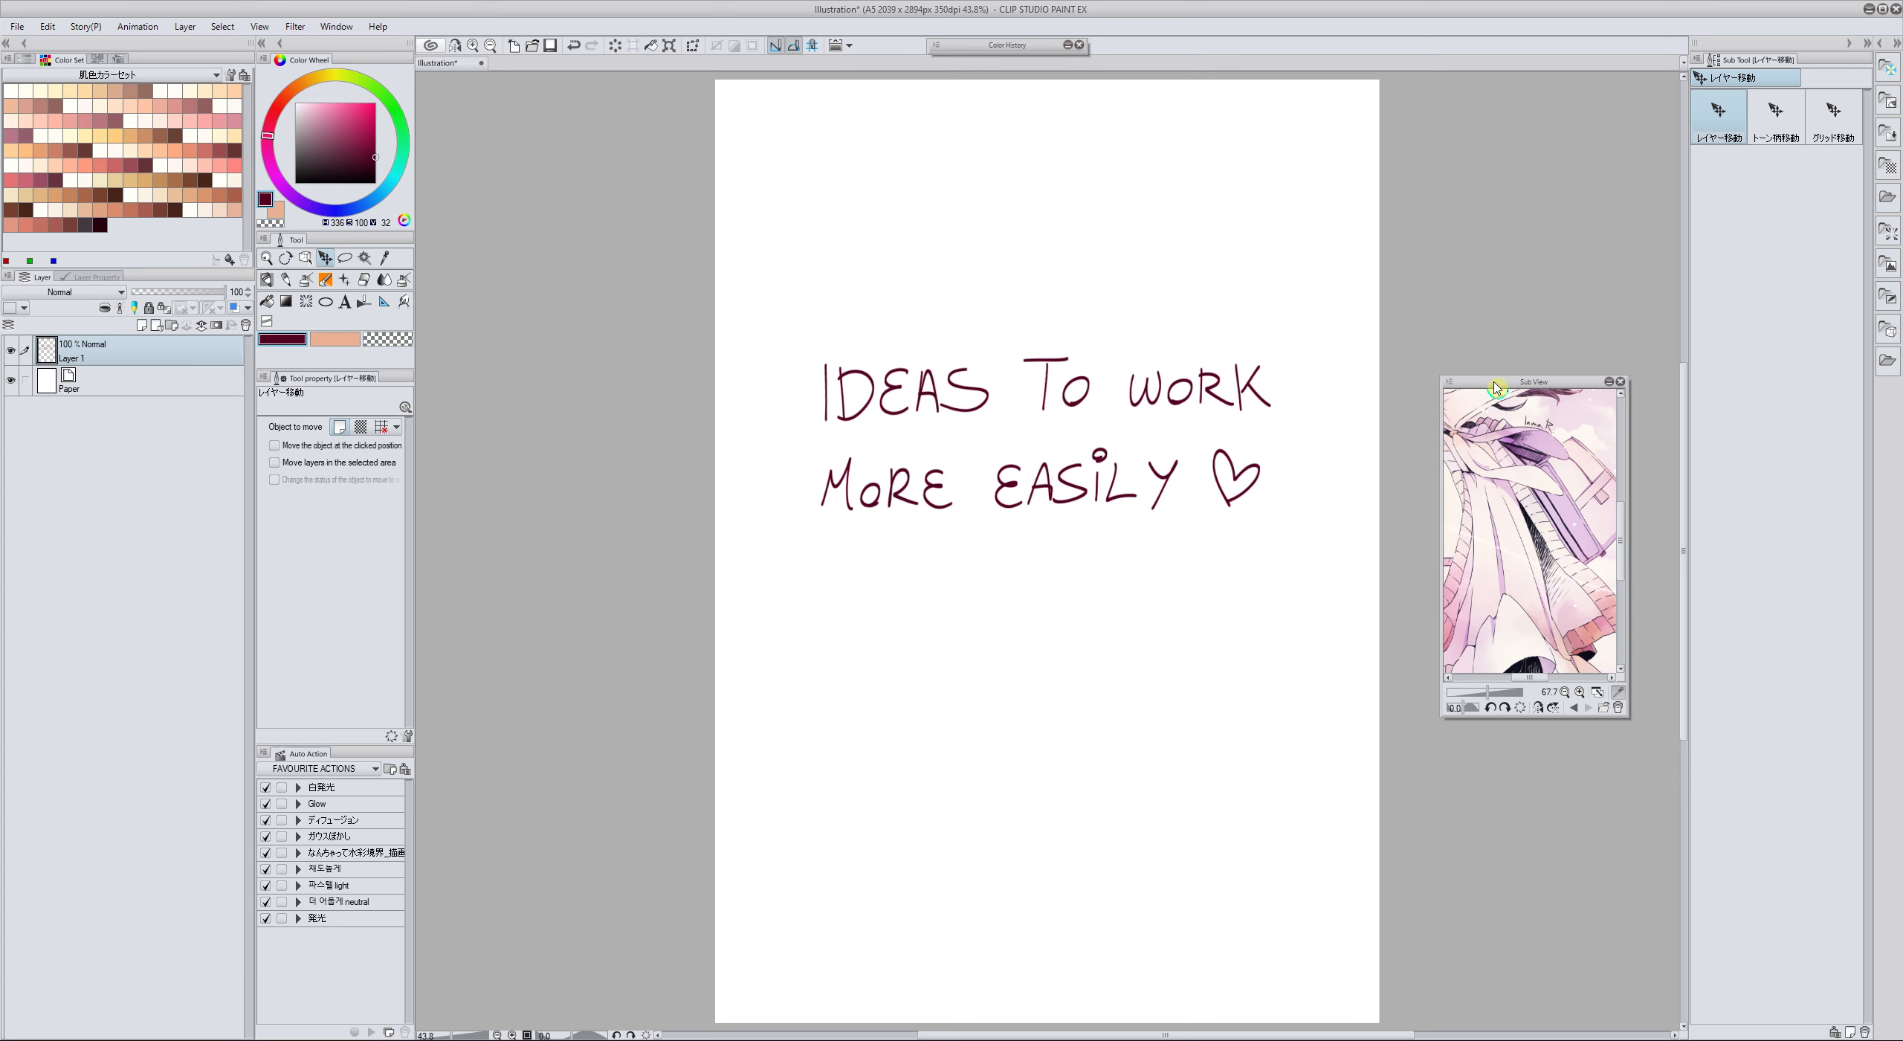
{"action": "left_click_drag", "start_coordinate": [1498, 382], "coordinate": [1503, 367]}
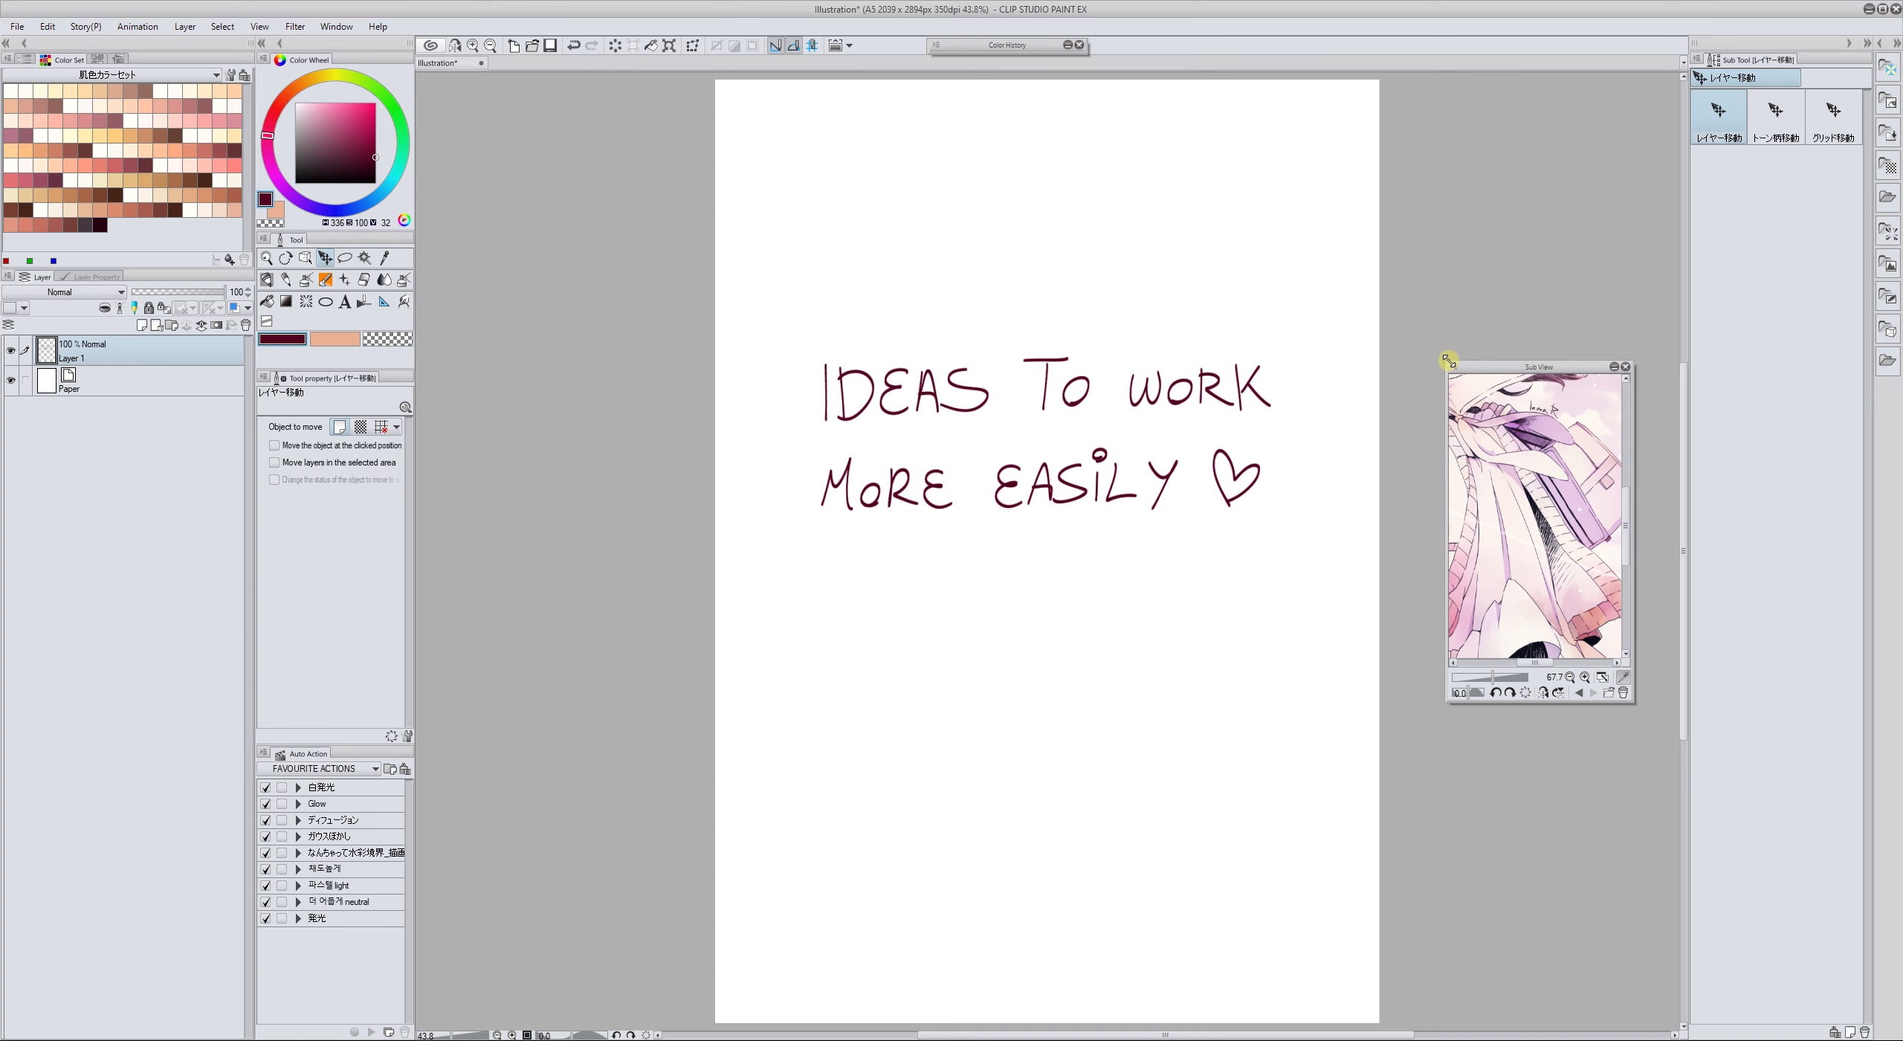
{"action": "left_click_drag", "start_coordinate": [1490, 679], "coordinate": [1486, 685]}
{"action": "mouse_move", "coordinate": [1497, 374]}
{"action": "left_mouse_down"}
{"action": "mouse_move", "coordinate": [1432, 293]}
{"action": "mouse_move", "coordinate": [1504, 370]}
{"action": "left_mouse_up"}
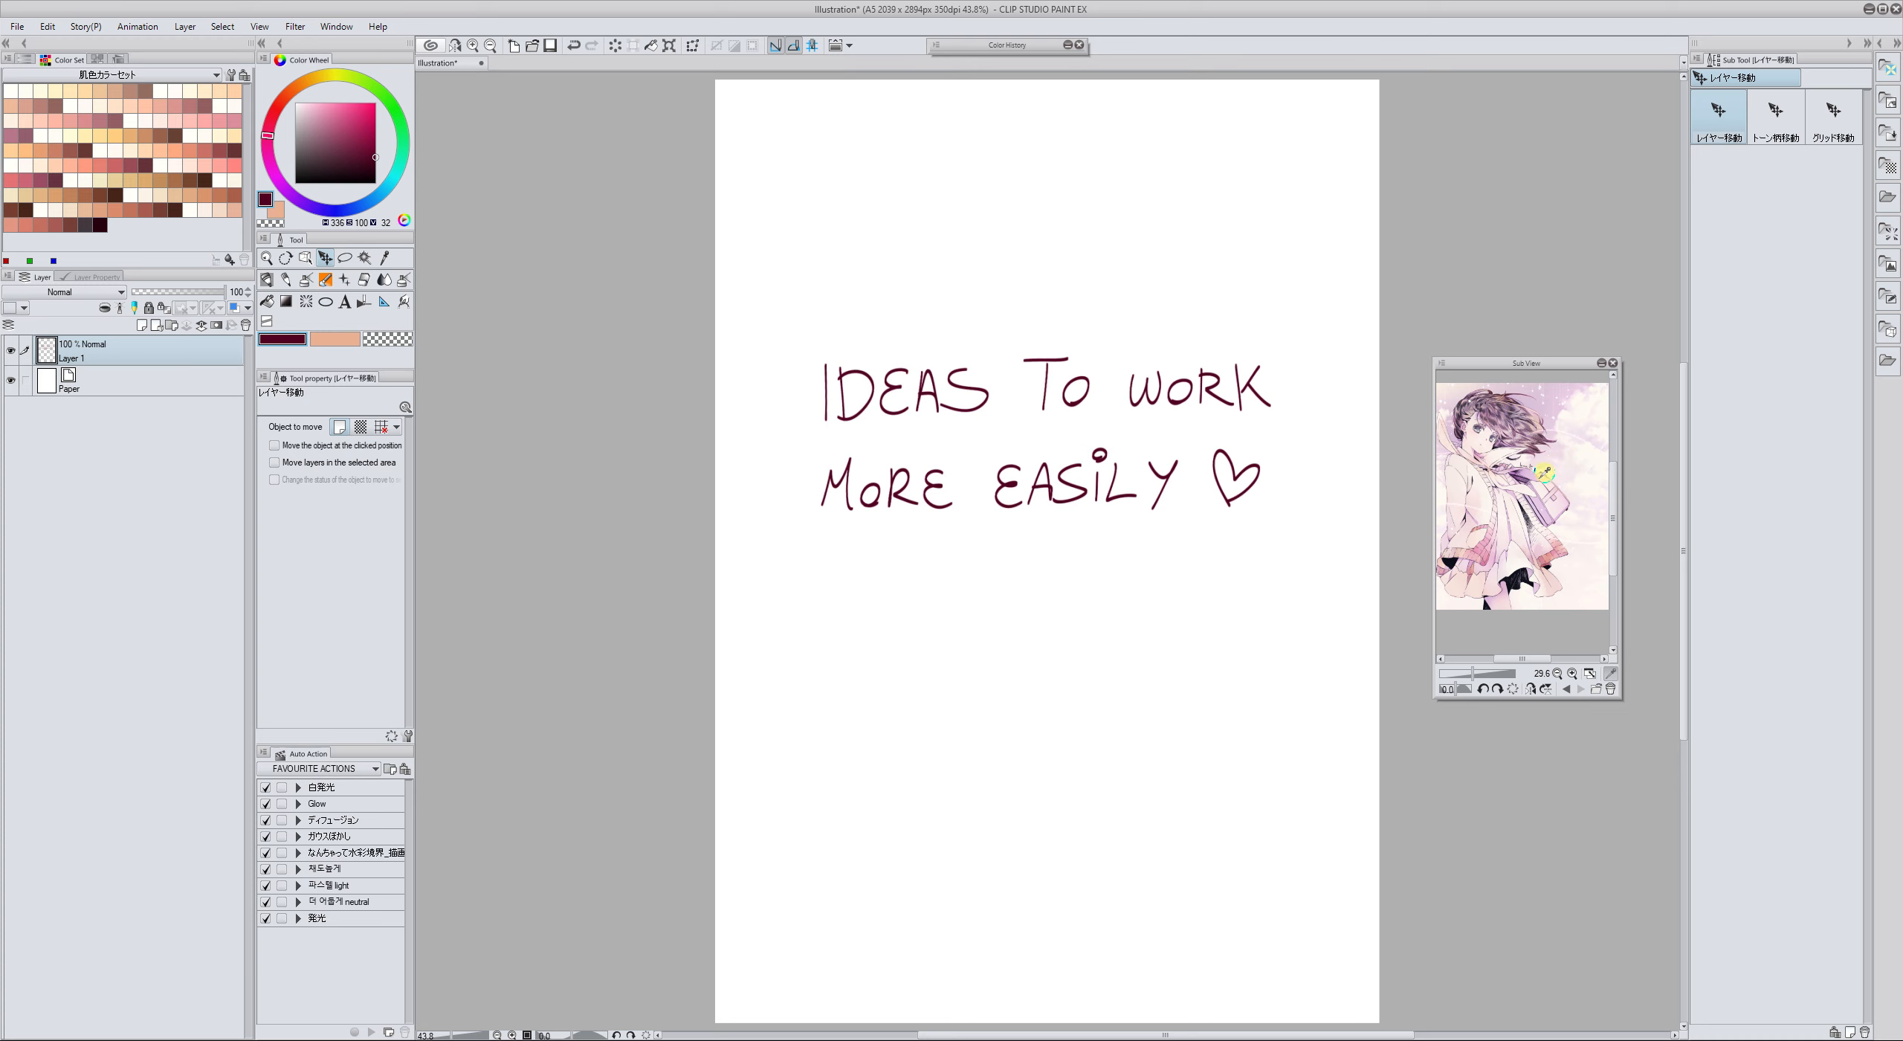
Sample colors from the Sub View reference images, ending on the green background, and dock the palette below Sub Tool again
{"action": "left_click", "coordinate": [1484, 488]}
{"action": "mouse_move", "coordinate": [1461, 482]}
{"action": "left_mouse_down"}
{"action": "mouse_move", "coordinate": [1466, 513]}
{"action": "mouse_move", "coordinate": [1528, 550]}
{"action": "mouse_move", "coordinate": [1522, 434]}
{"action": "mouse_move", "coordinate": [1547, 474]}
{"action": "left_mouse_up"}
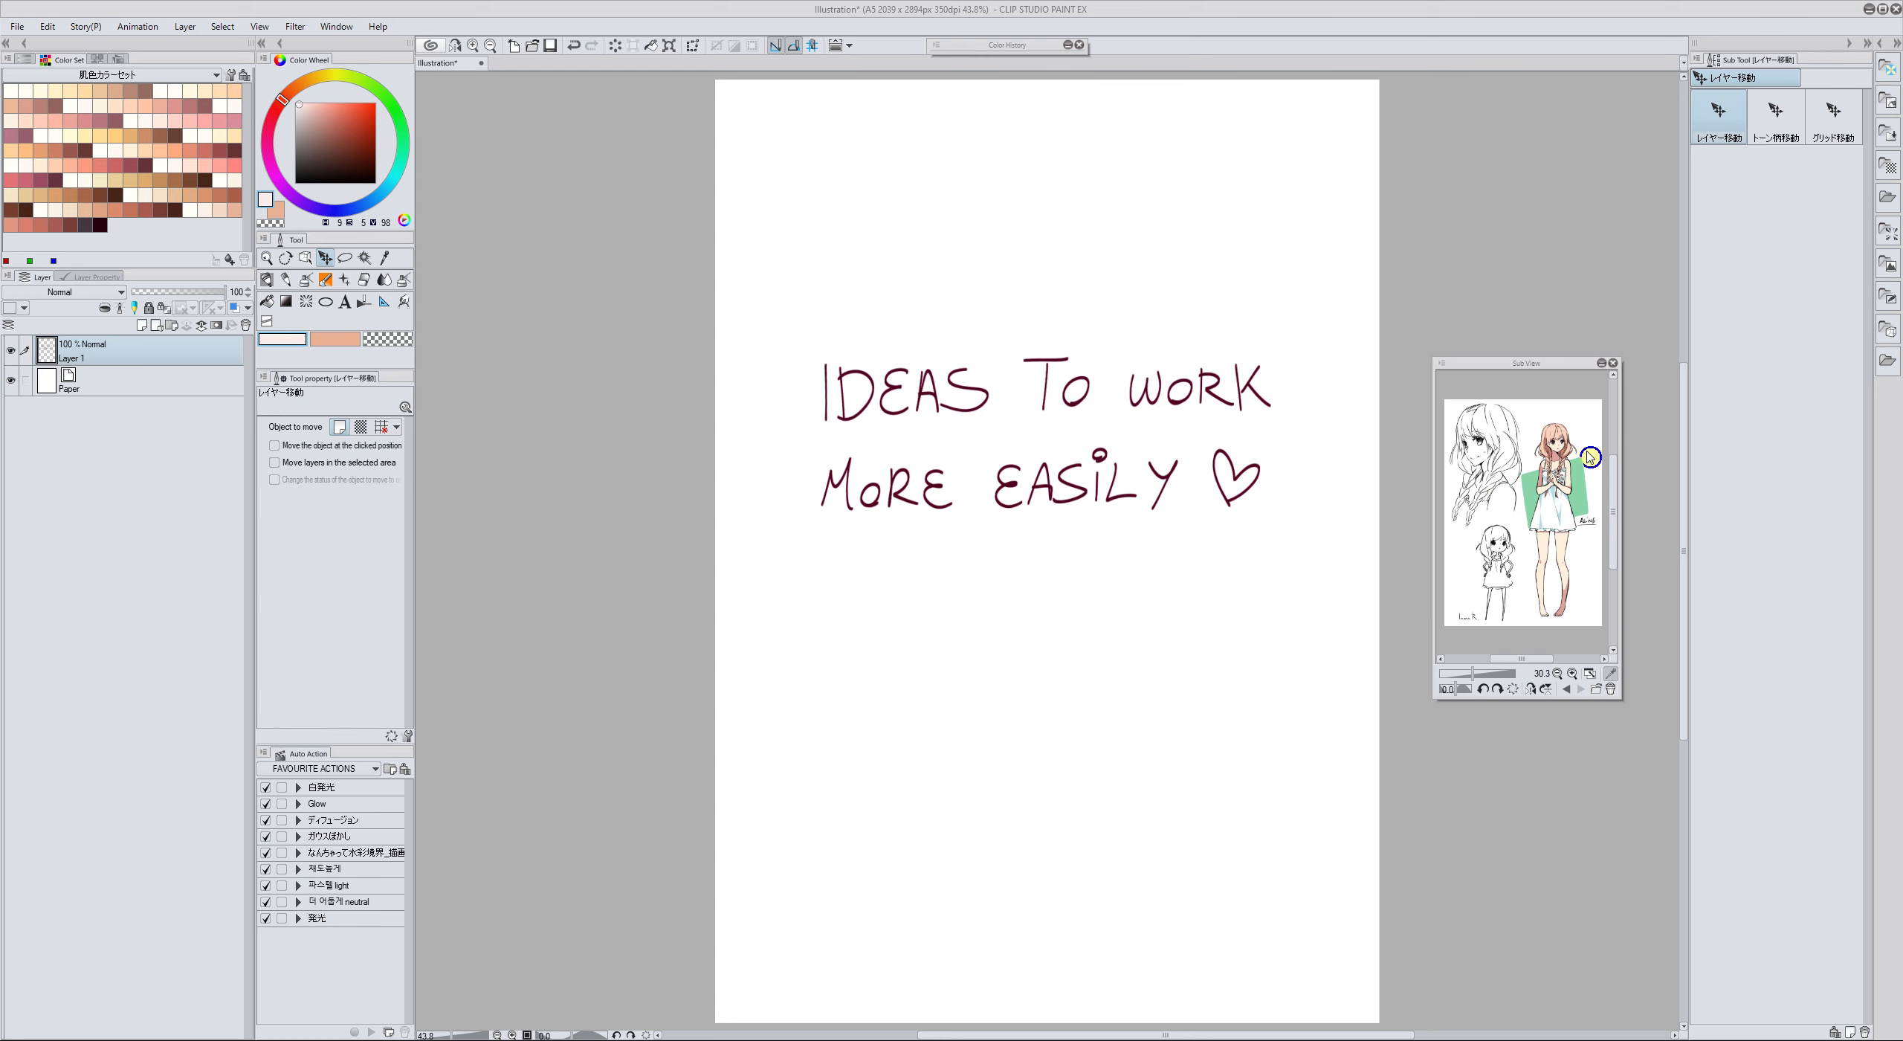
{"action": "left_click", "coordinate": [1501, 659]}
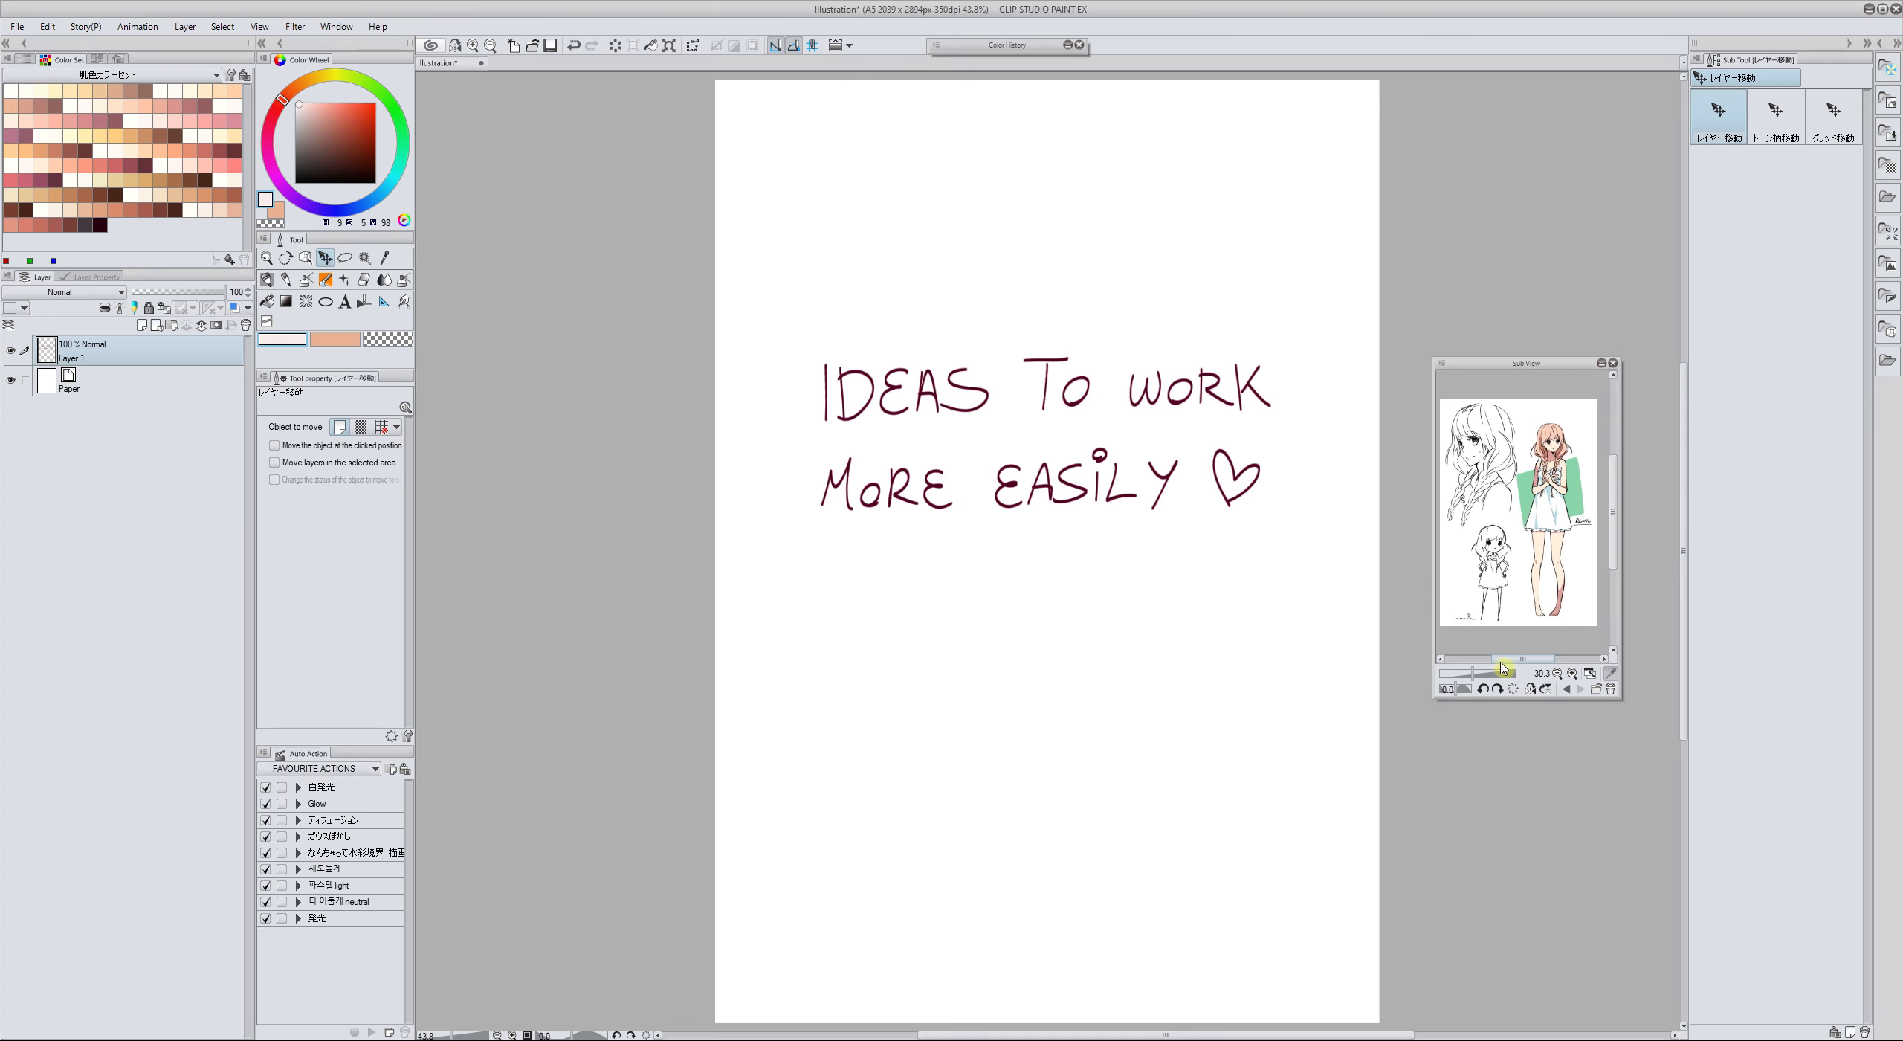
{"action": "left_click", "coordinate": [1554, 423]}
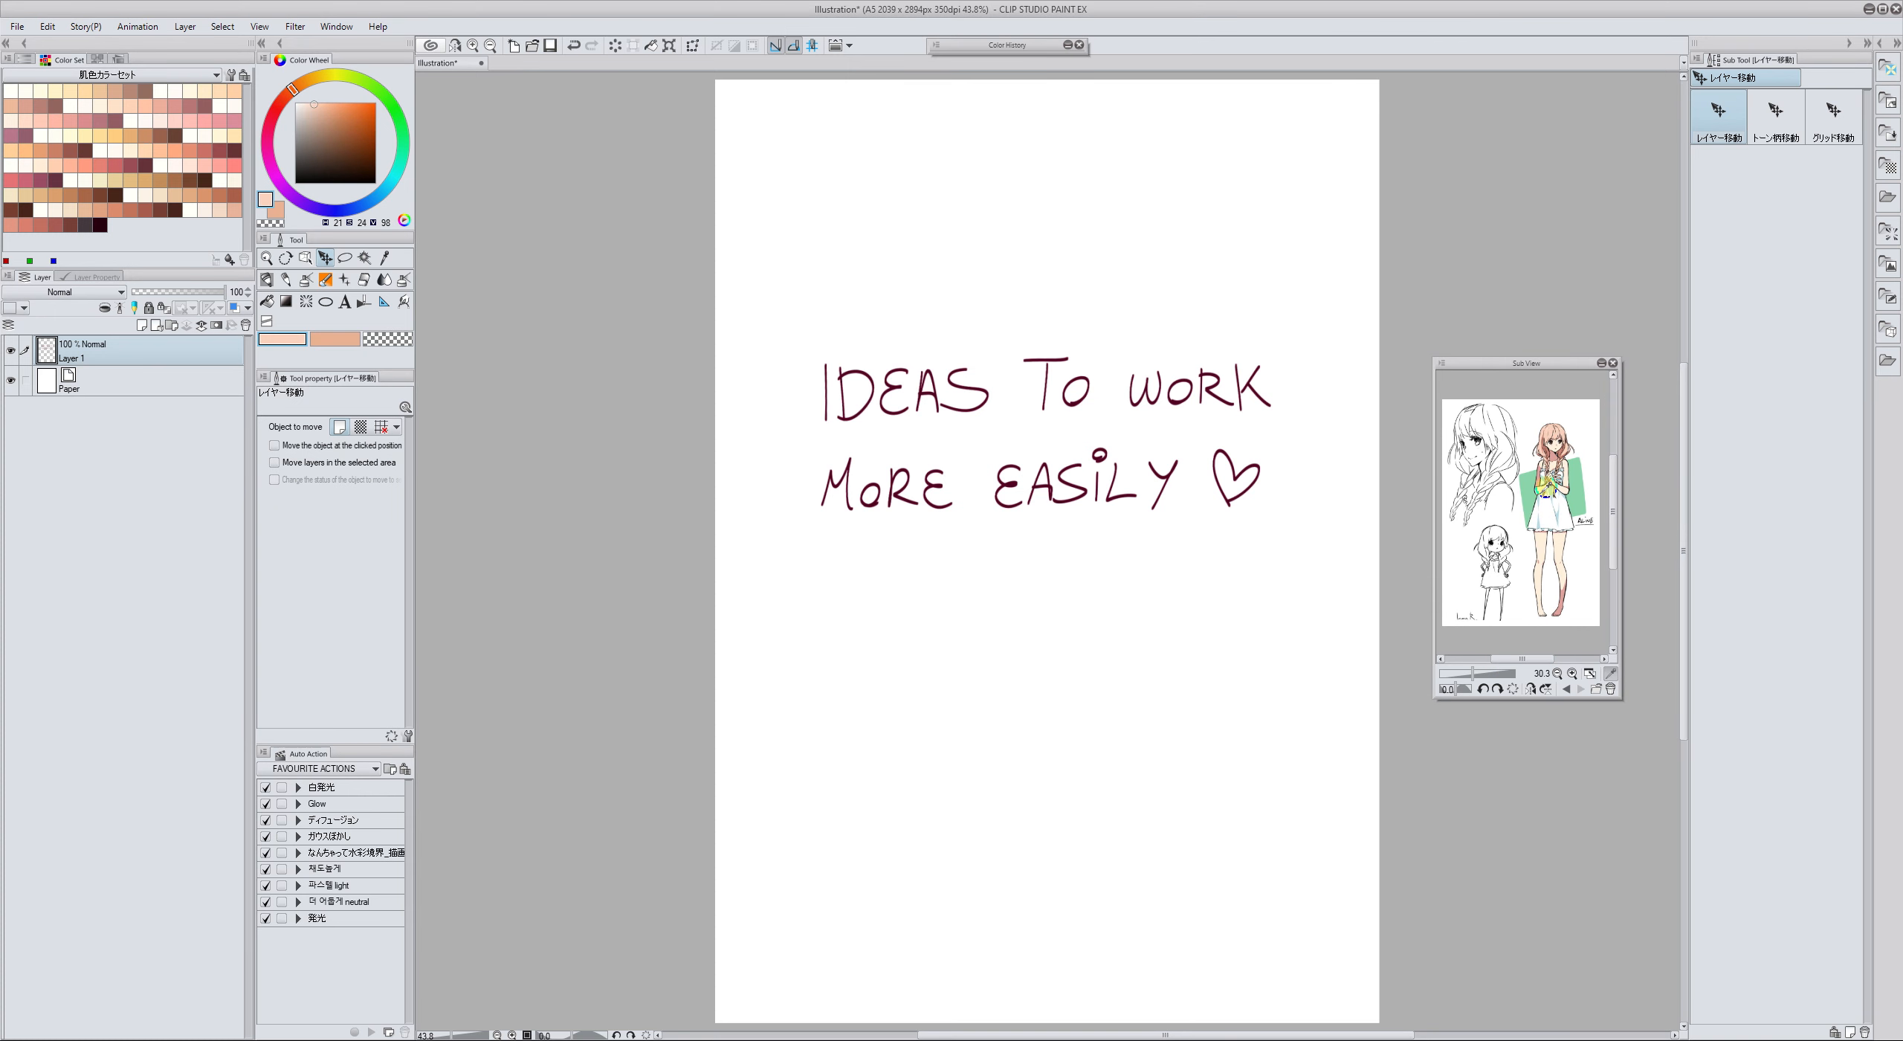
{"action": "left_click", "coordinate": [1536, 492]}
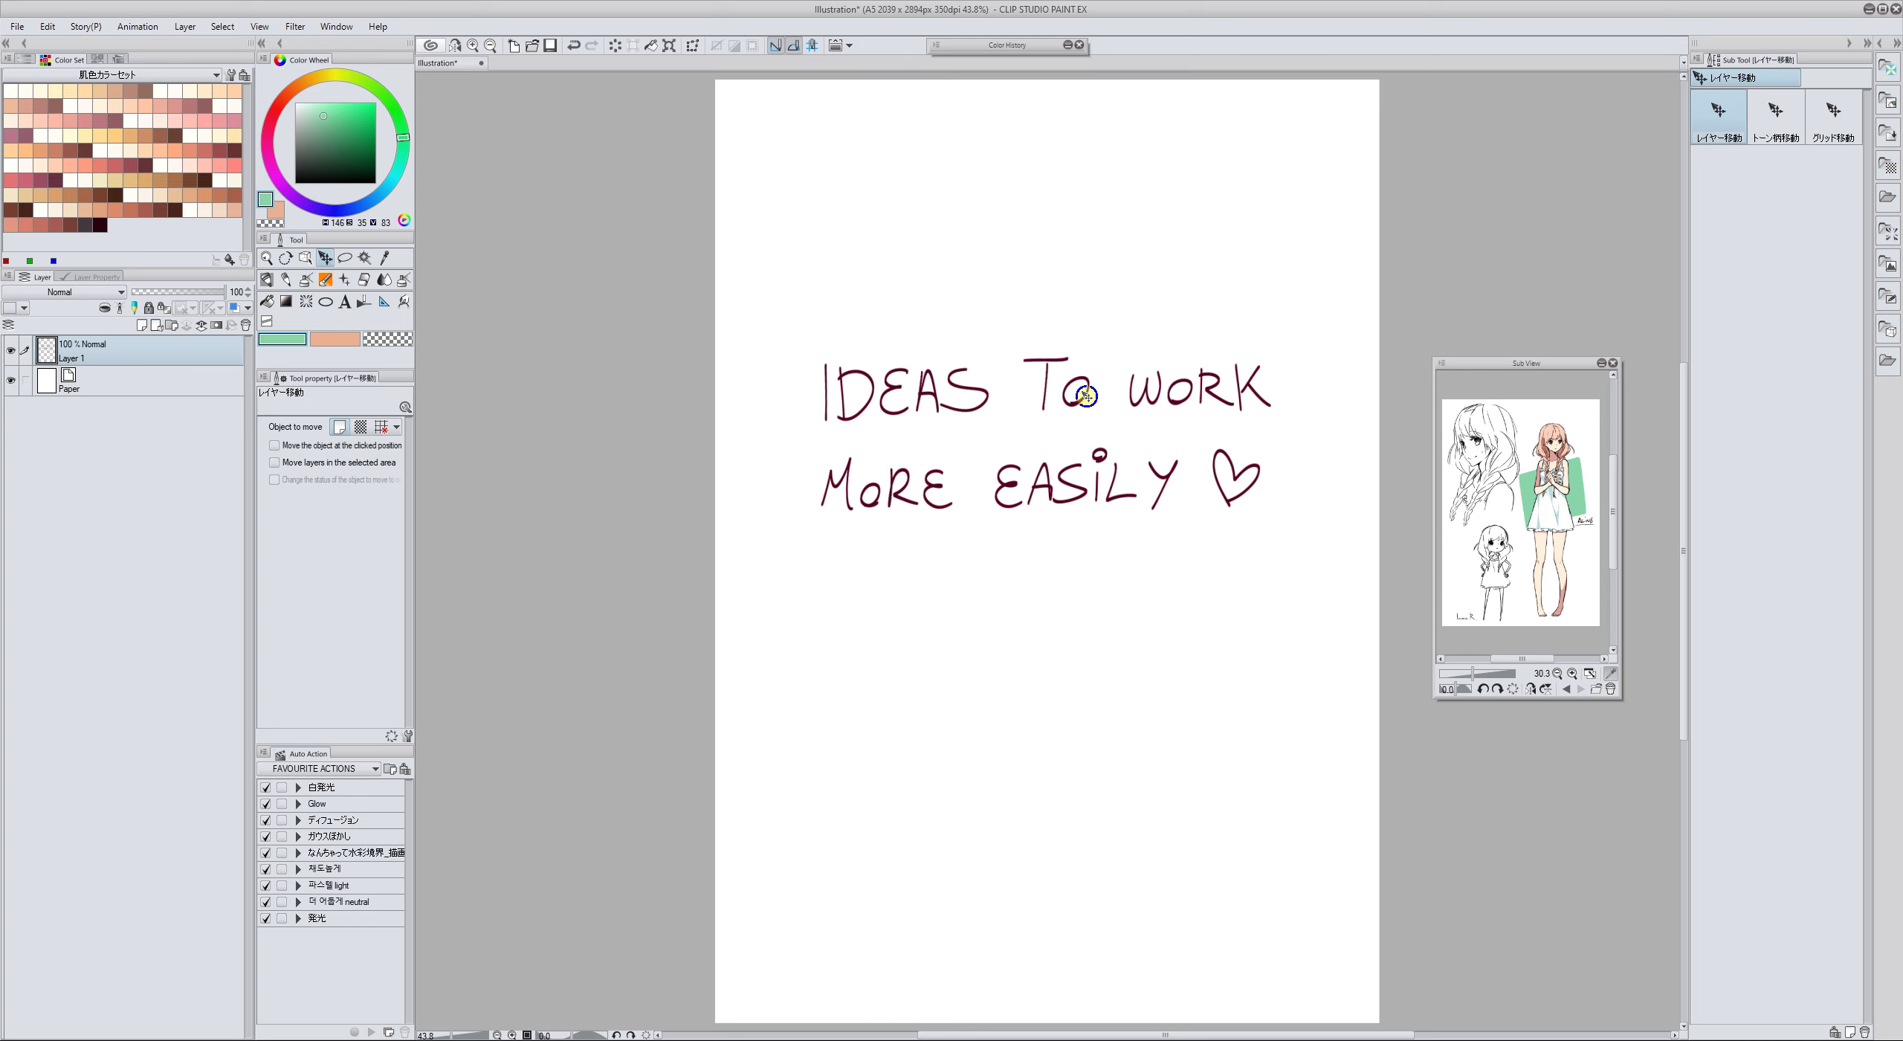
{"action": "left_click_drag", "start_coordinate": [1477, 372], "coordinate": [1747, 1038]}
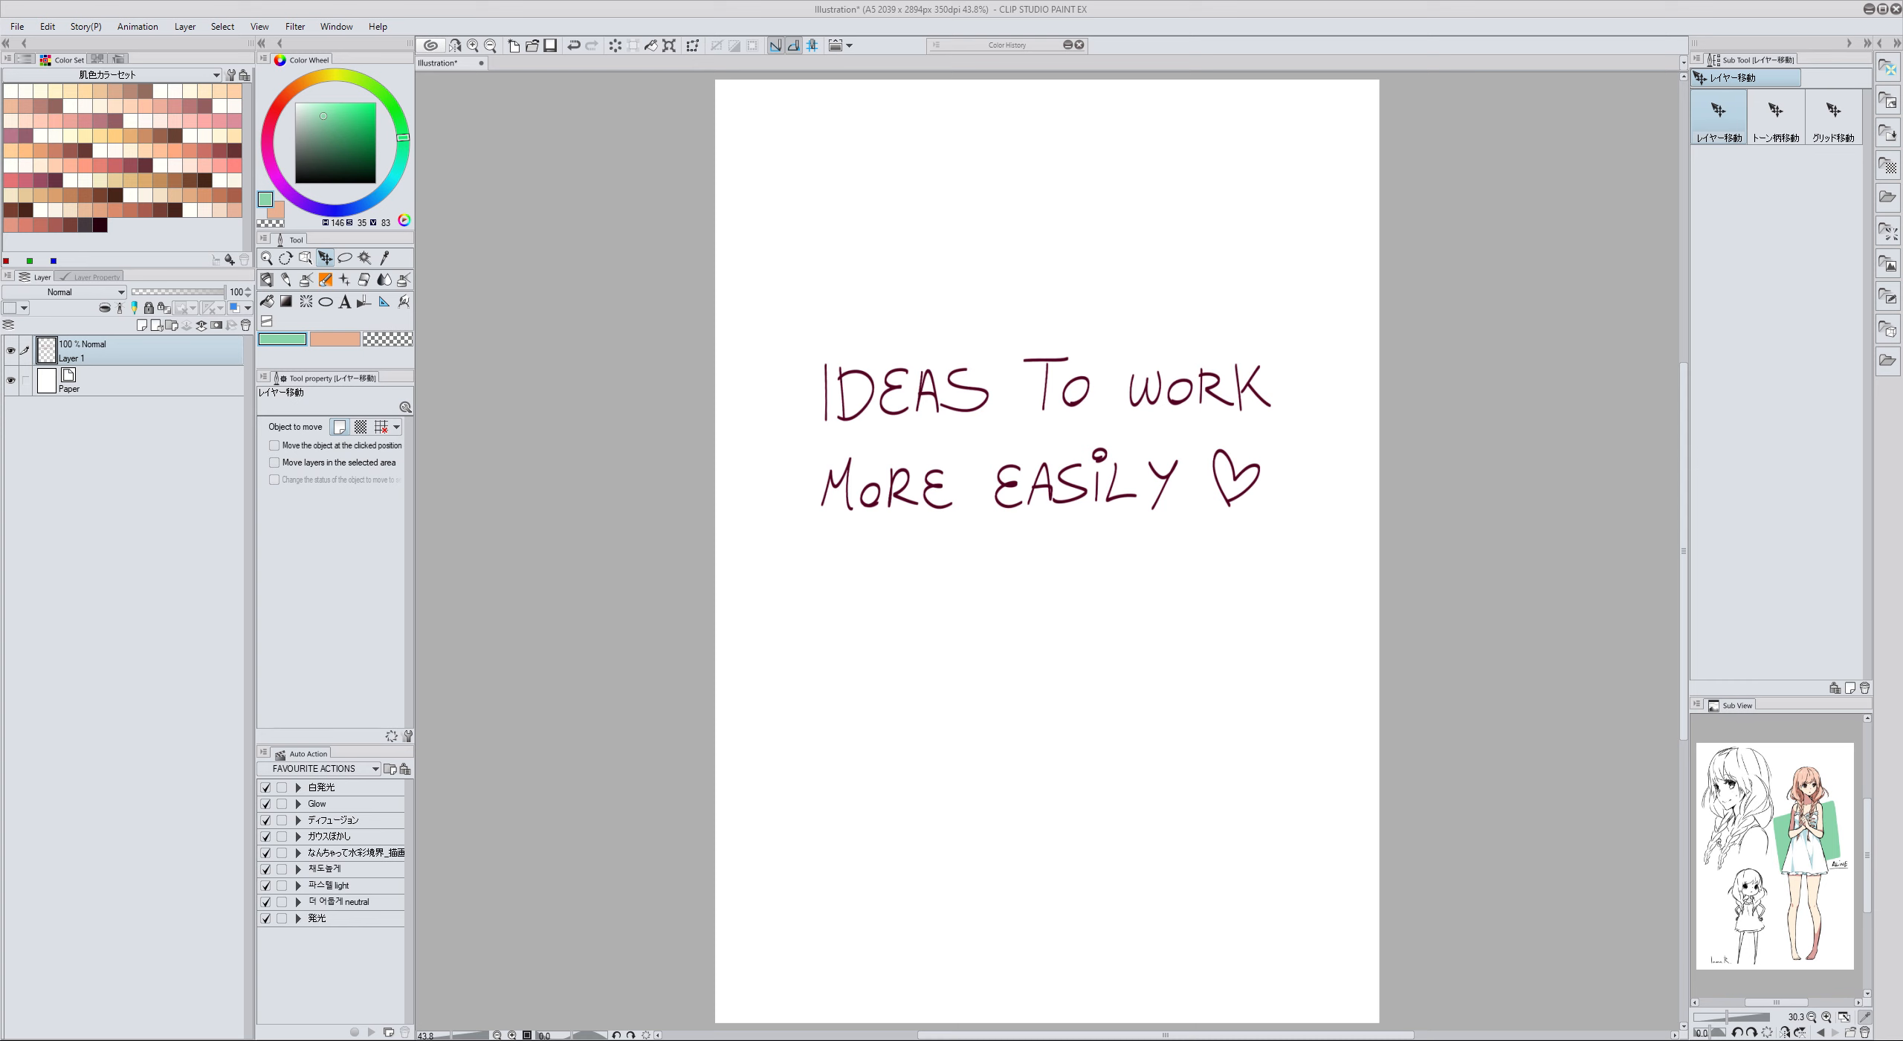
Add a new raster layer and draw a large black heart below the handwritten text with the pen
{"action": "left_click", "coordinate": [373, 182]}
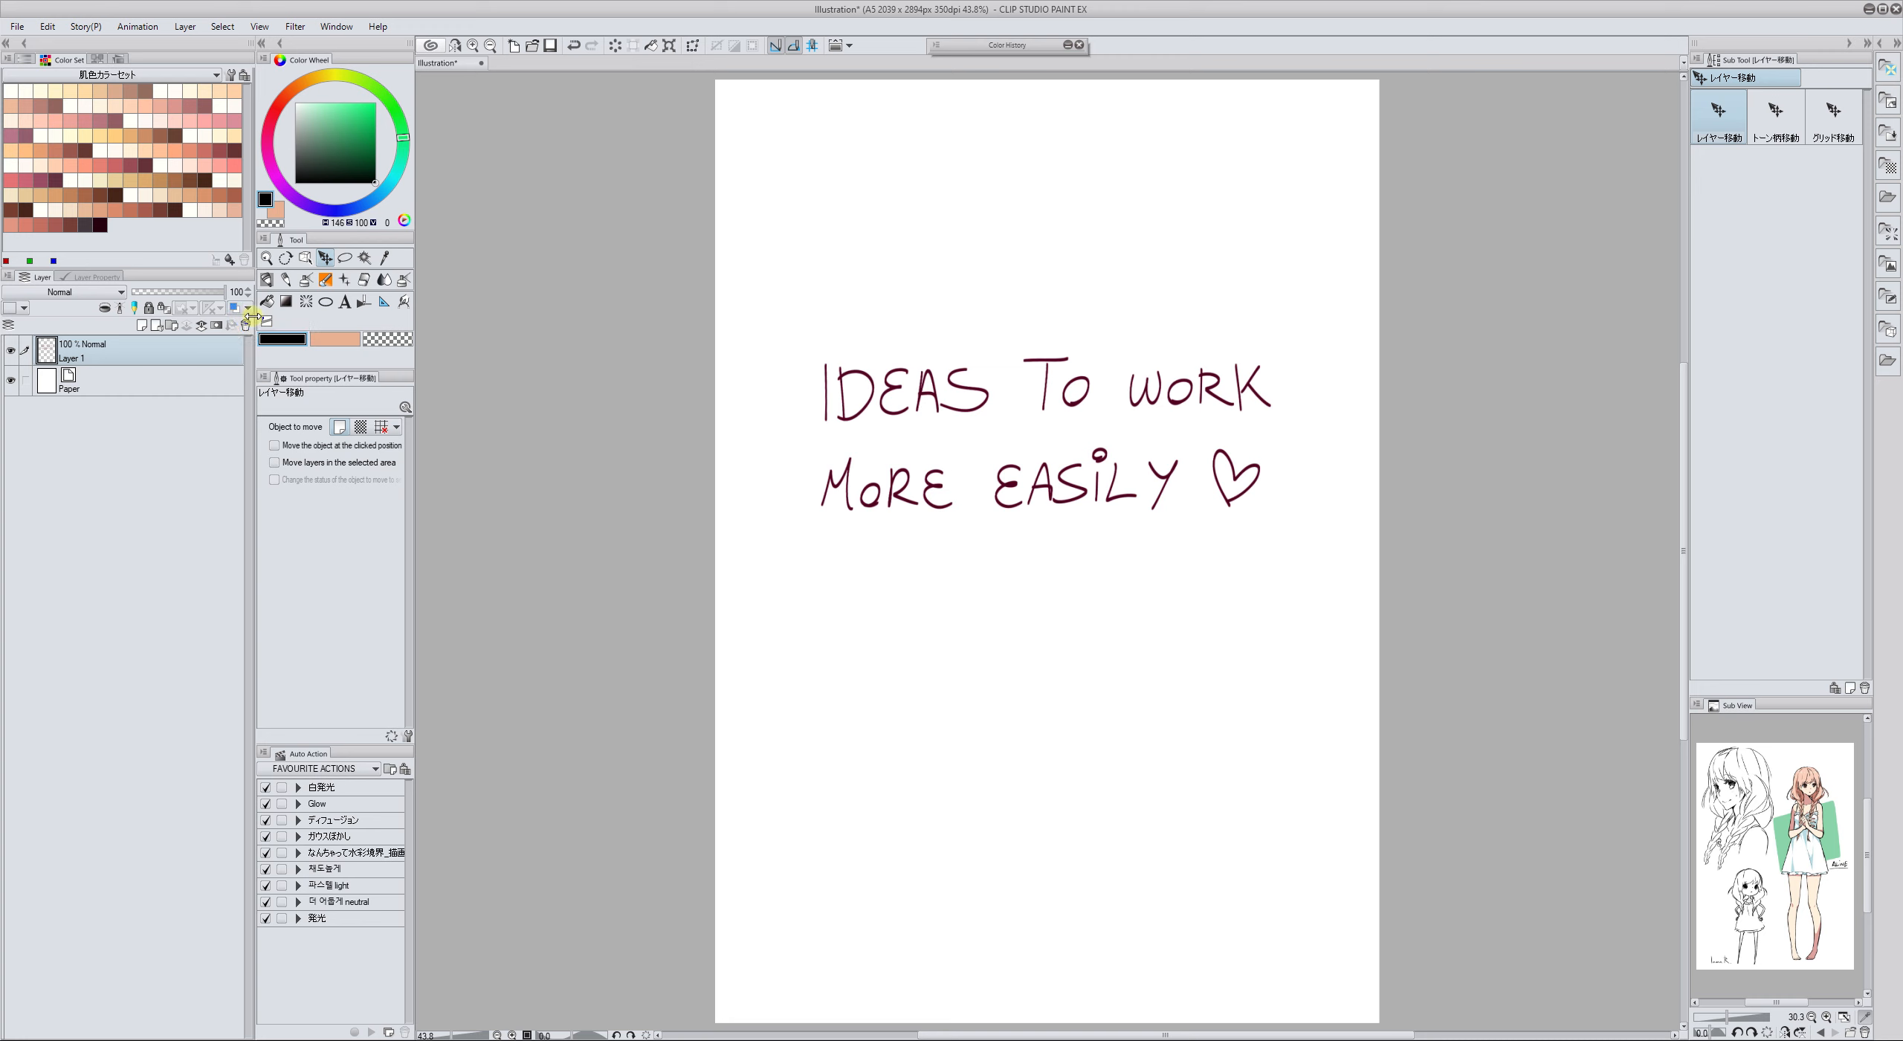
{"action": "left_click", "coordinate": [142, 325]}
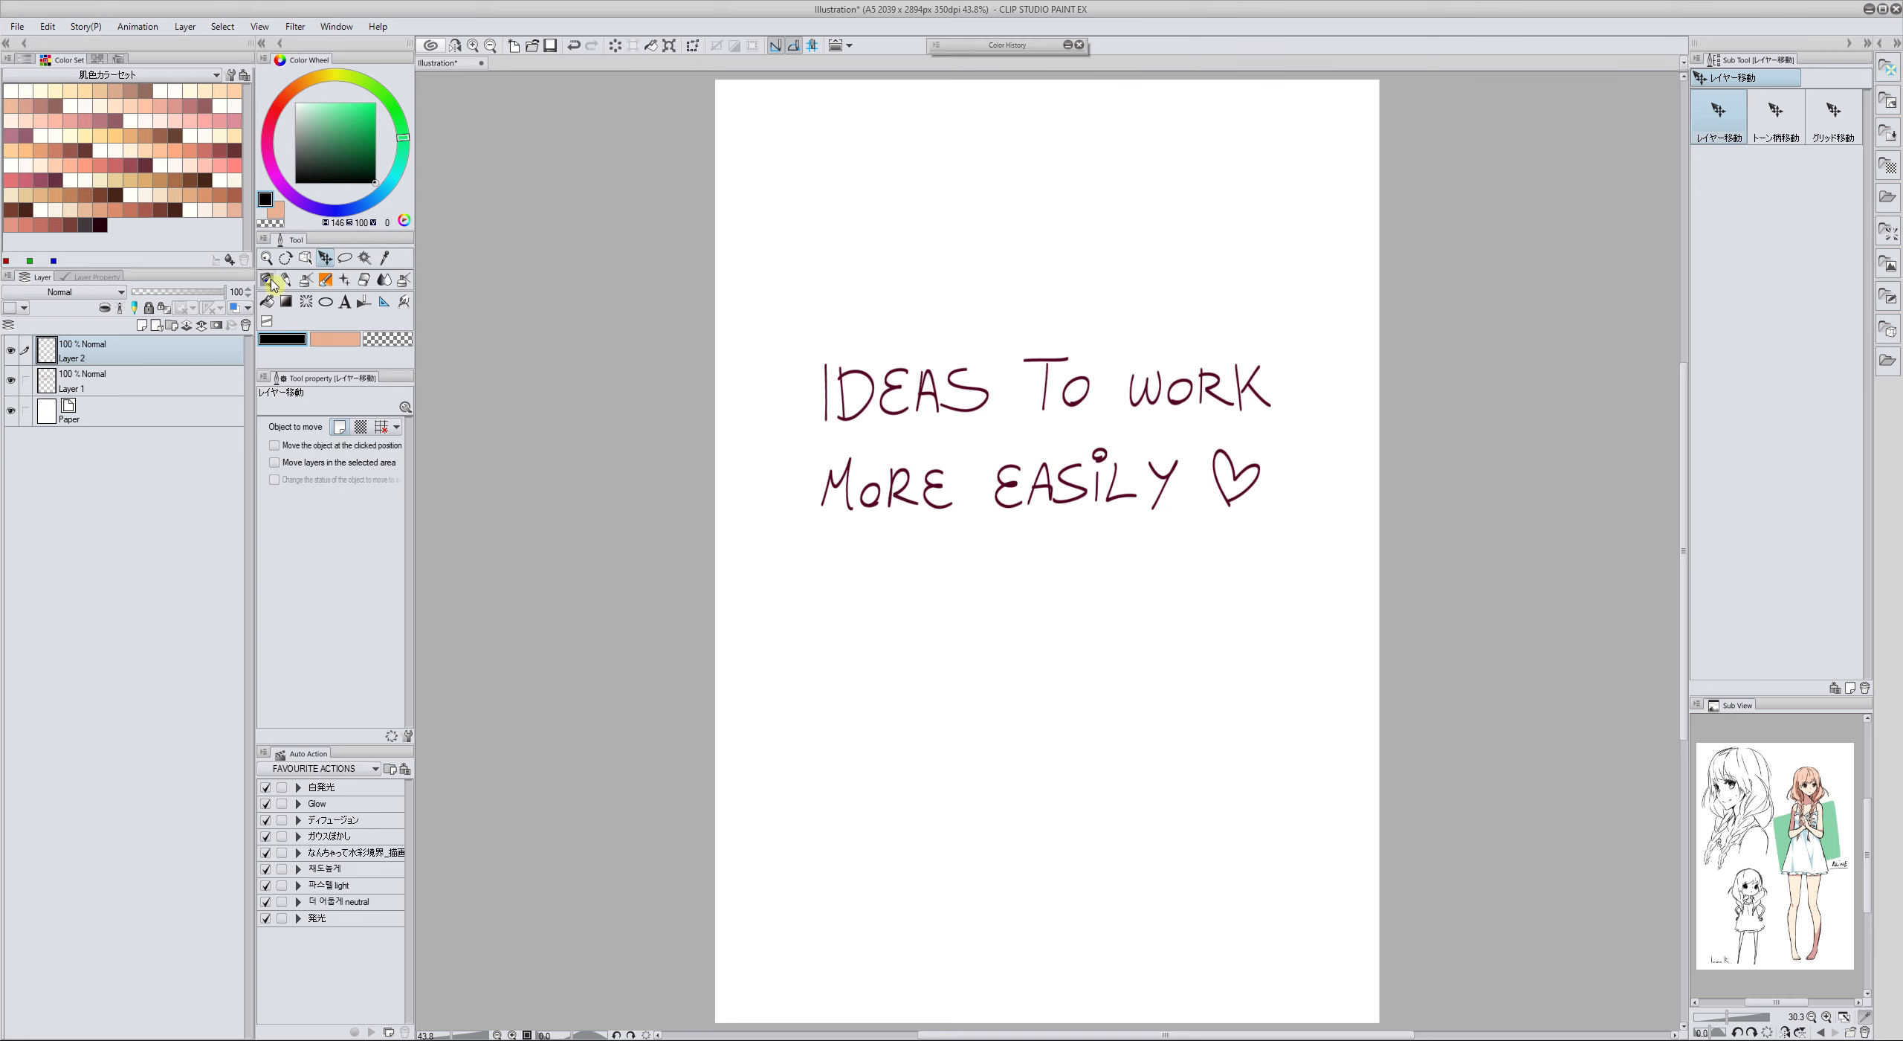
{"action": "left_click", "coordinate": [269, 280]}
{"action": "left_click_drag", "start_coordinate": [913, 780], "coordinate": [957, 741]}
{"action": "mouse_move", "coordinate": [974, 666]}
{"action": "left_mouse_down"}
{"action": "mouse_move", "coordinate": [925, 715]}
{"action": "mouse_move", "coordinate": [830, 650]}
{"action": "mouse_move", "coordinate": [911, 796]}
{"action": "left_mouse_up"}
Set the secondary color to orange-brown and draw a smaller heart and a four-pointed star near the black heart
{"action": "left_click", "coordinate": [334, 339]}
{"action": "left_click", "coordinate": [361, 128]}
{"action": "mouse_move", "coordinate": [1037, 836]}
{"action": "left_mouse_down"}
{"action": "mouse_move", "coordinate": [1033, 781]}
{"action": "mouse_move", "coordinate": [1029, 838]}
{"action": "left_mouse_up"}
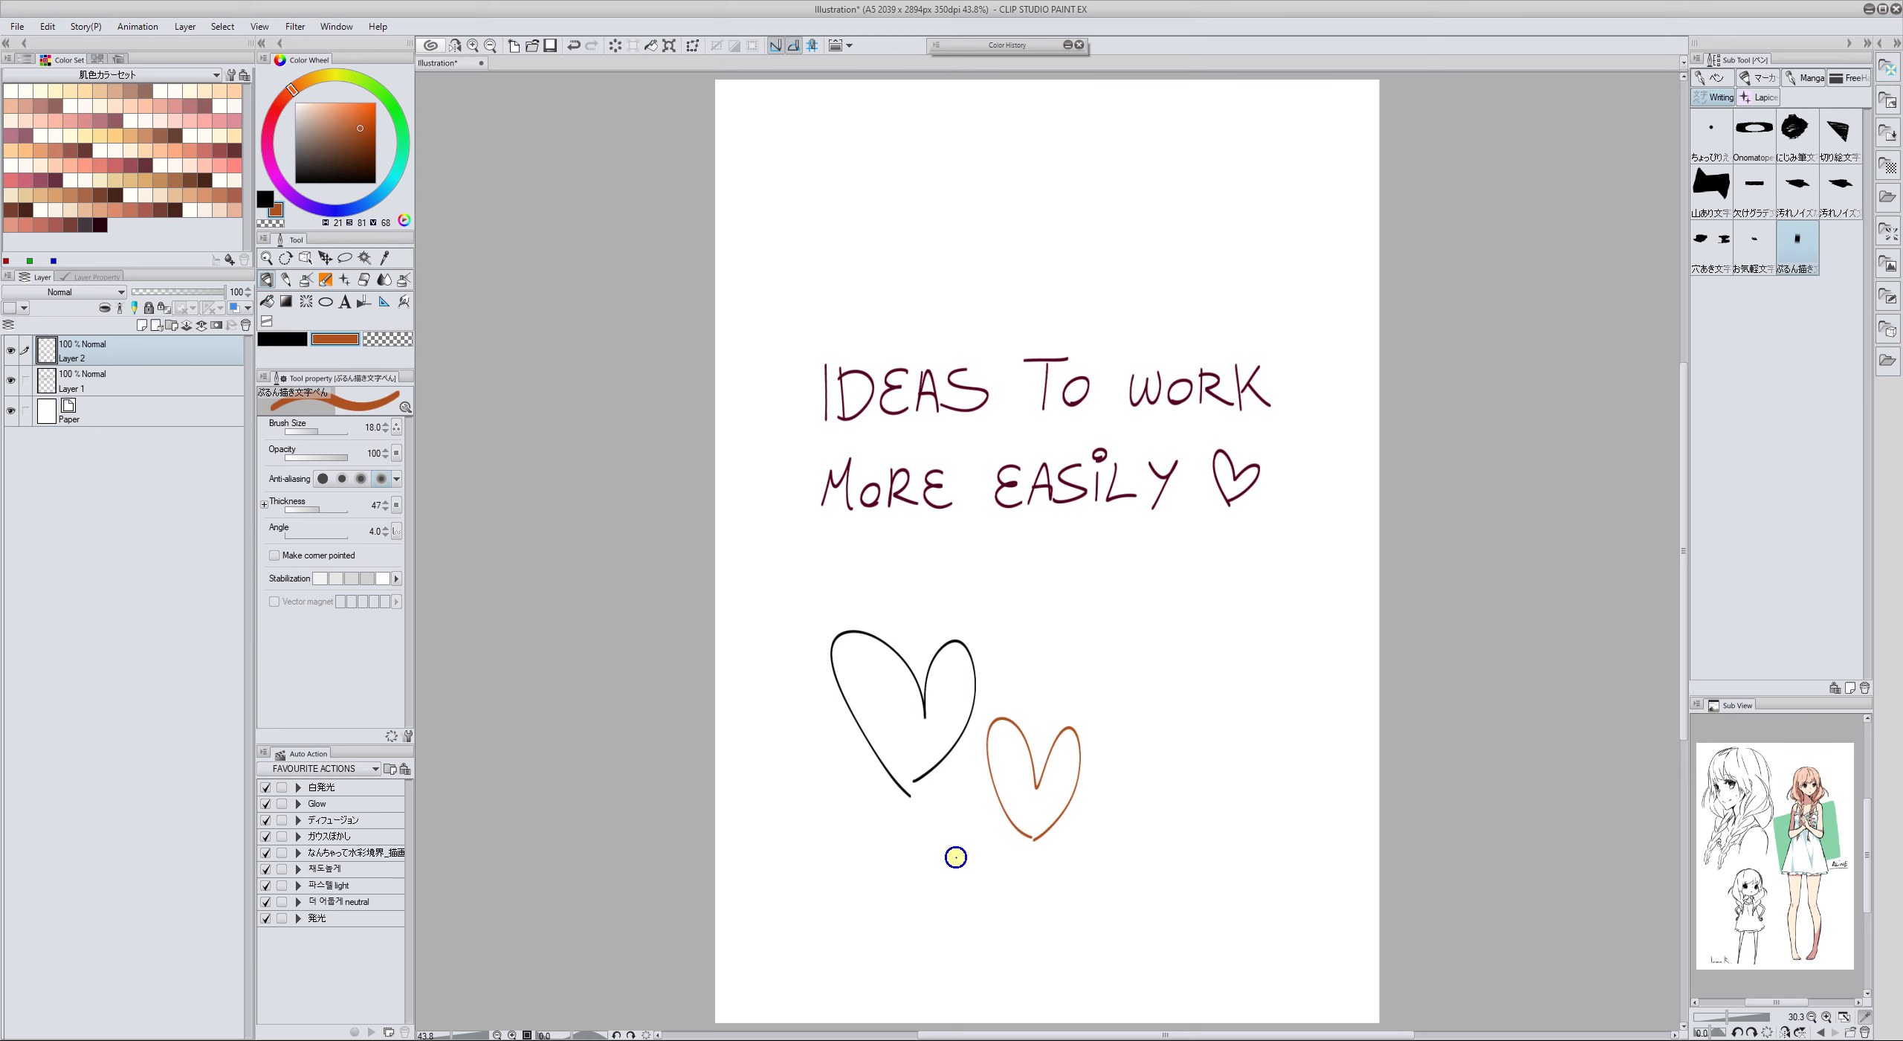
{"action": "mouse_move", "coordinate": [920, 867]}
{"action": "left_mouse_down"}
{"action": "mouse_move", "coordinate": [896, 892]}
{"action": "mouse_move", "coordinate": [930, 865]}
{"action": "left_mouse_up"}
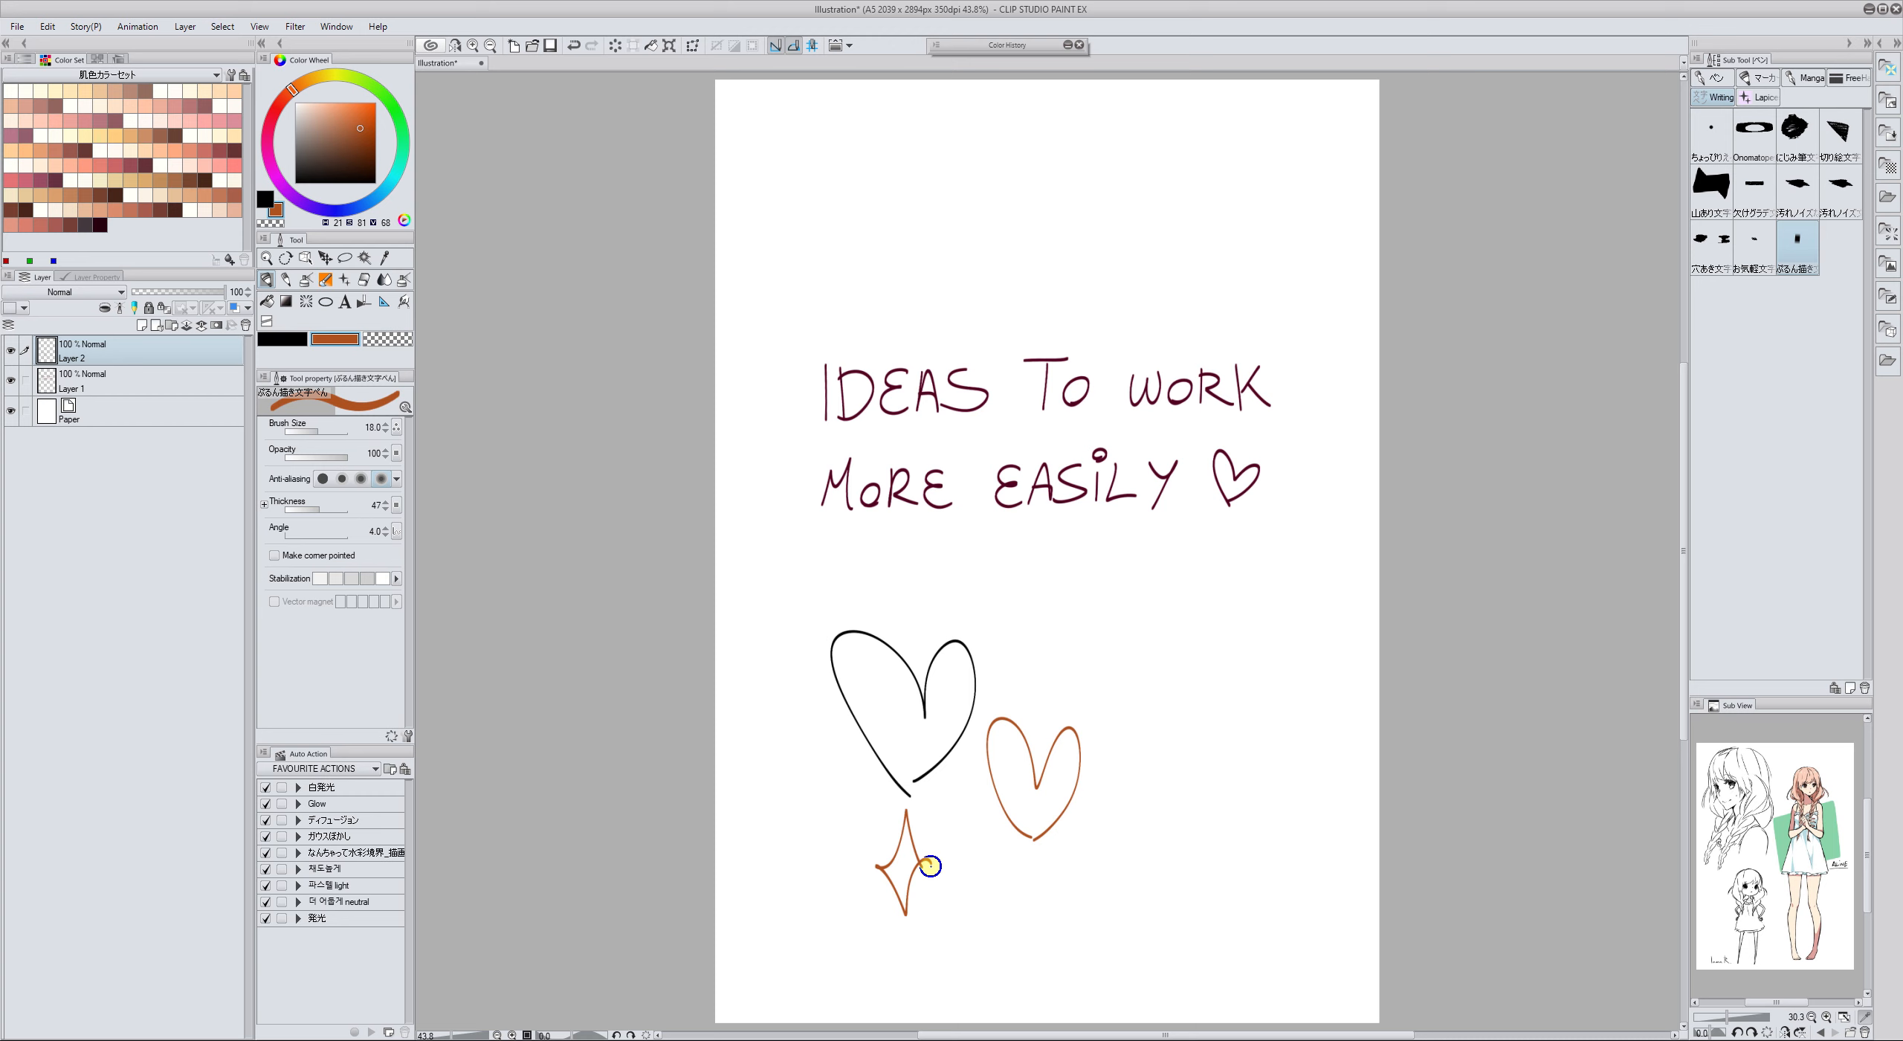
Enable the layer color effect on the layer of hearts and change its layer color to dark red
{"action": "left_click", "coordinate": [236, 307]}
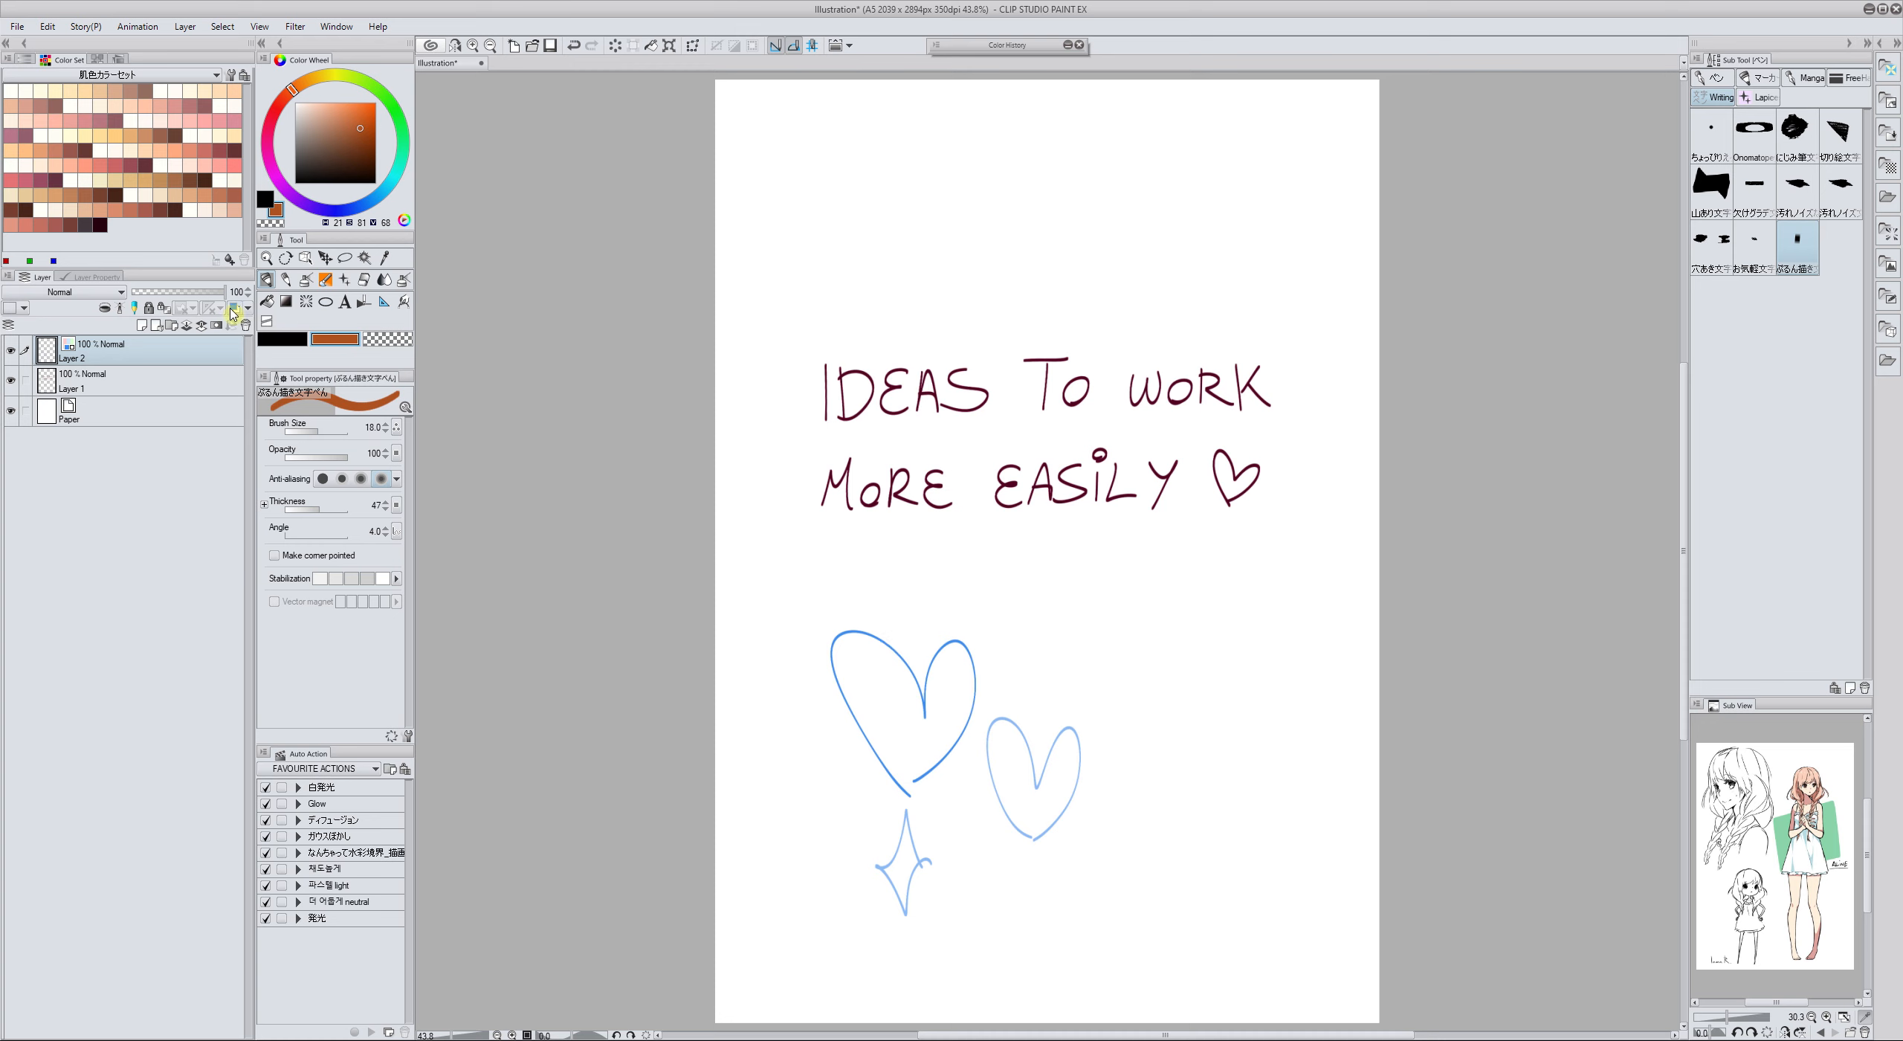
{"action": "left_click", "coordinate": [82, 279]}
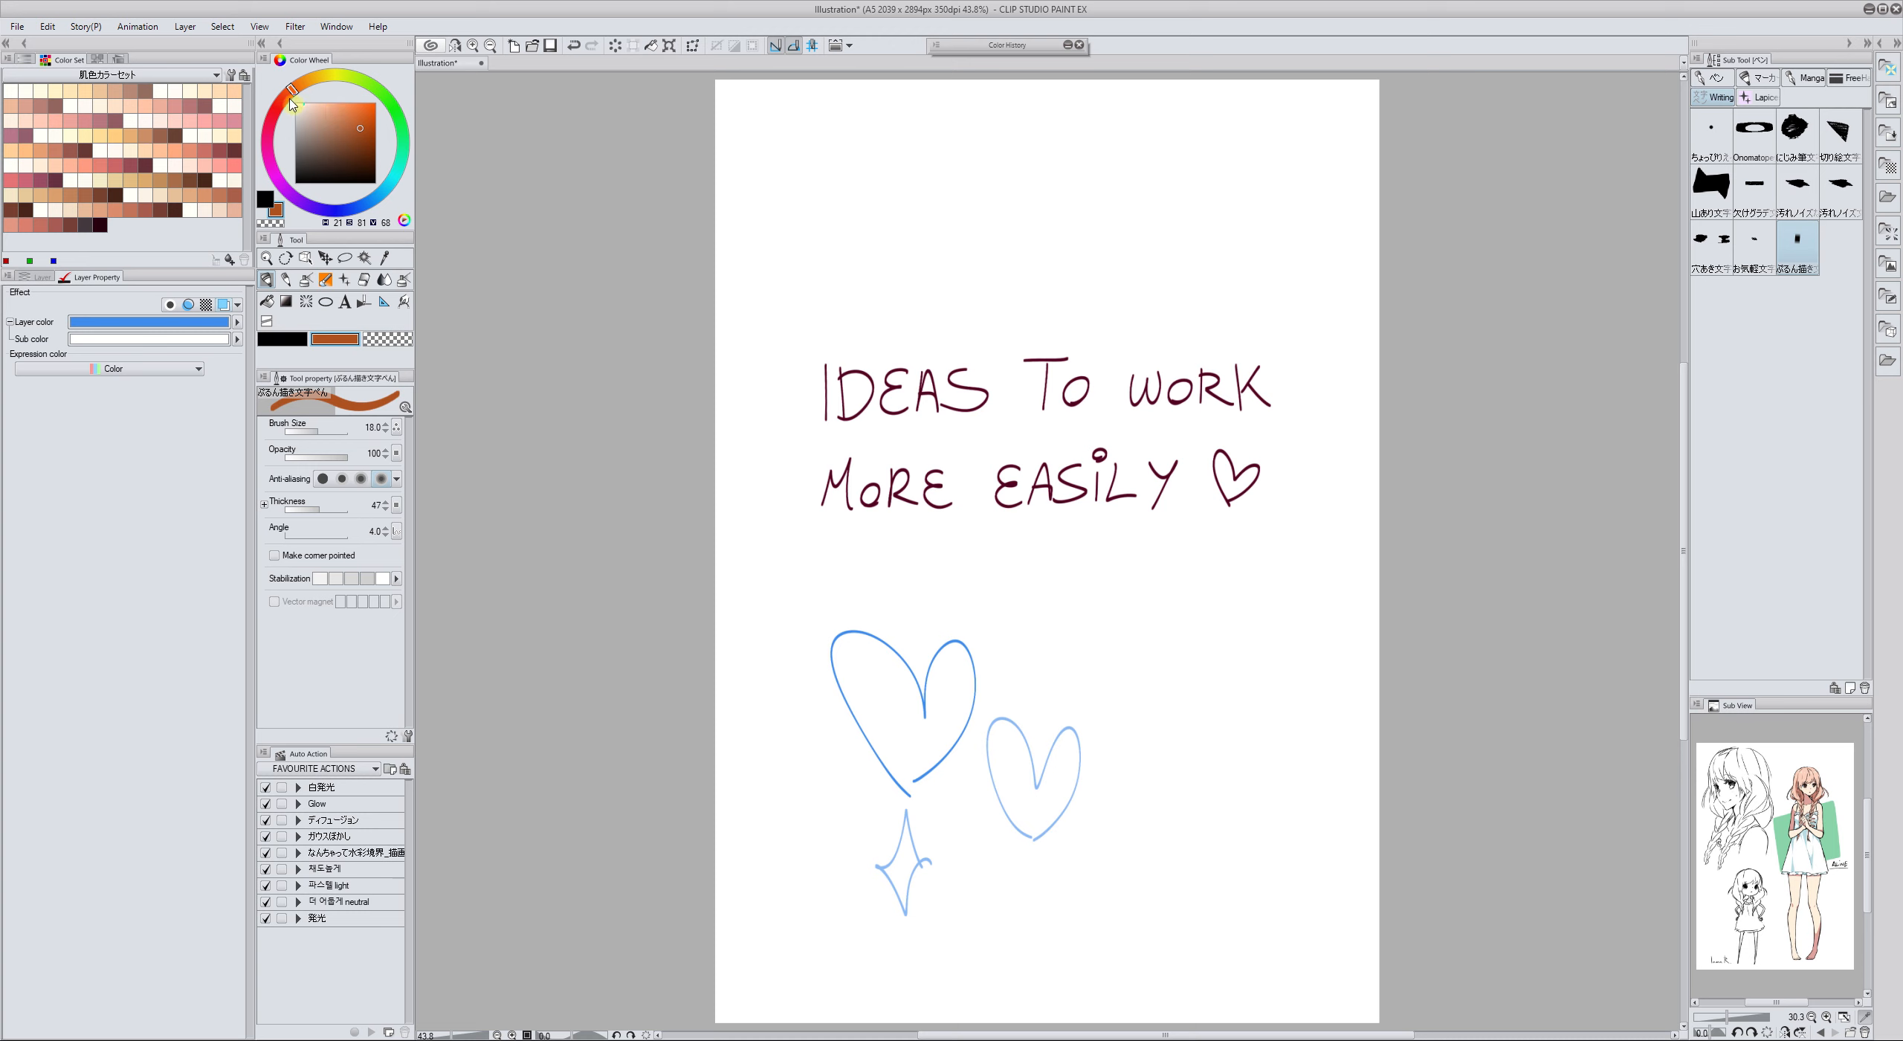
{"action": "left_click", "coordinate": [281, 117]}
{"action": "left_click", "coordinate": [376, 137]}
{"action": "left_click", "coordinate": [166, 318]}
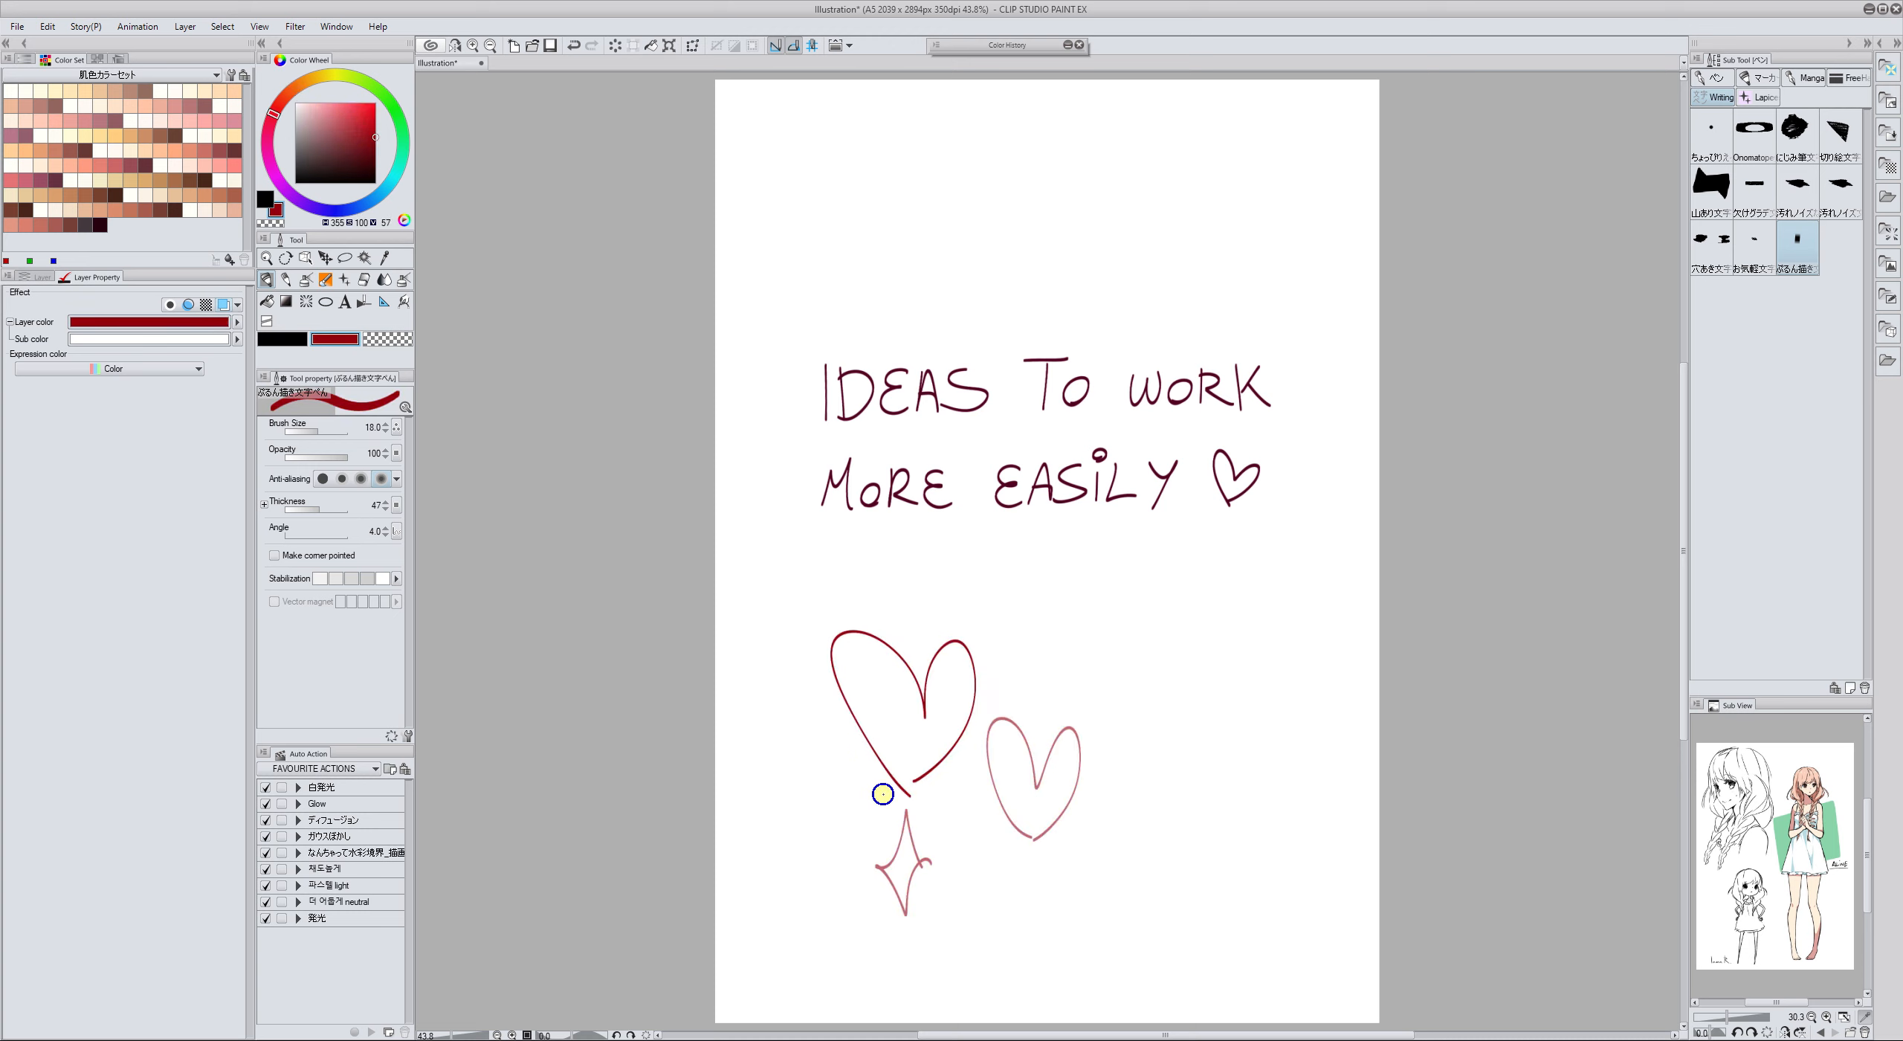
{"action": "left_click", "coordinate": [39, 278]}
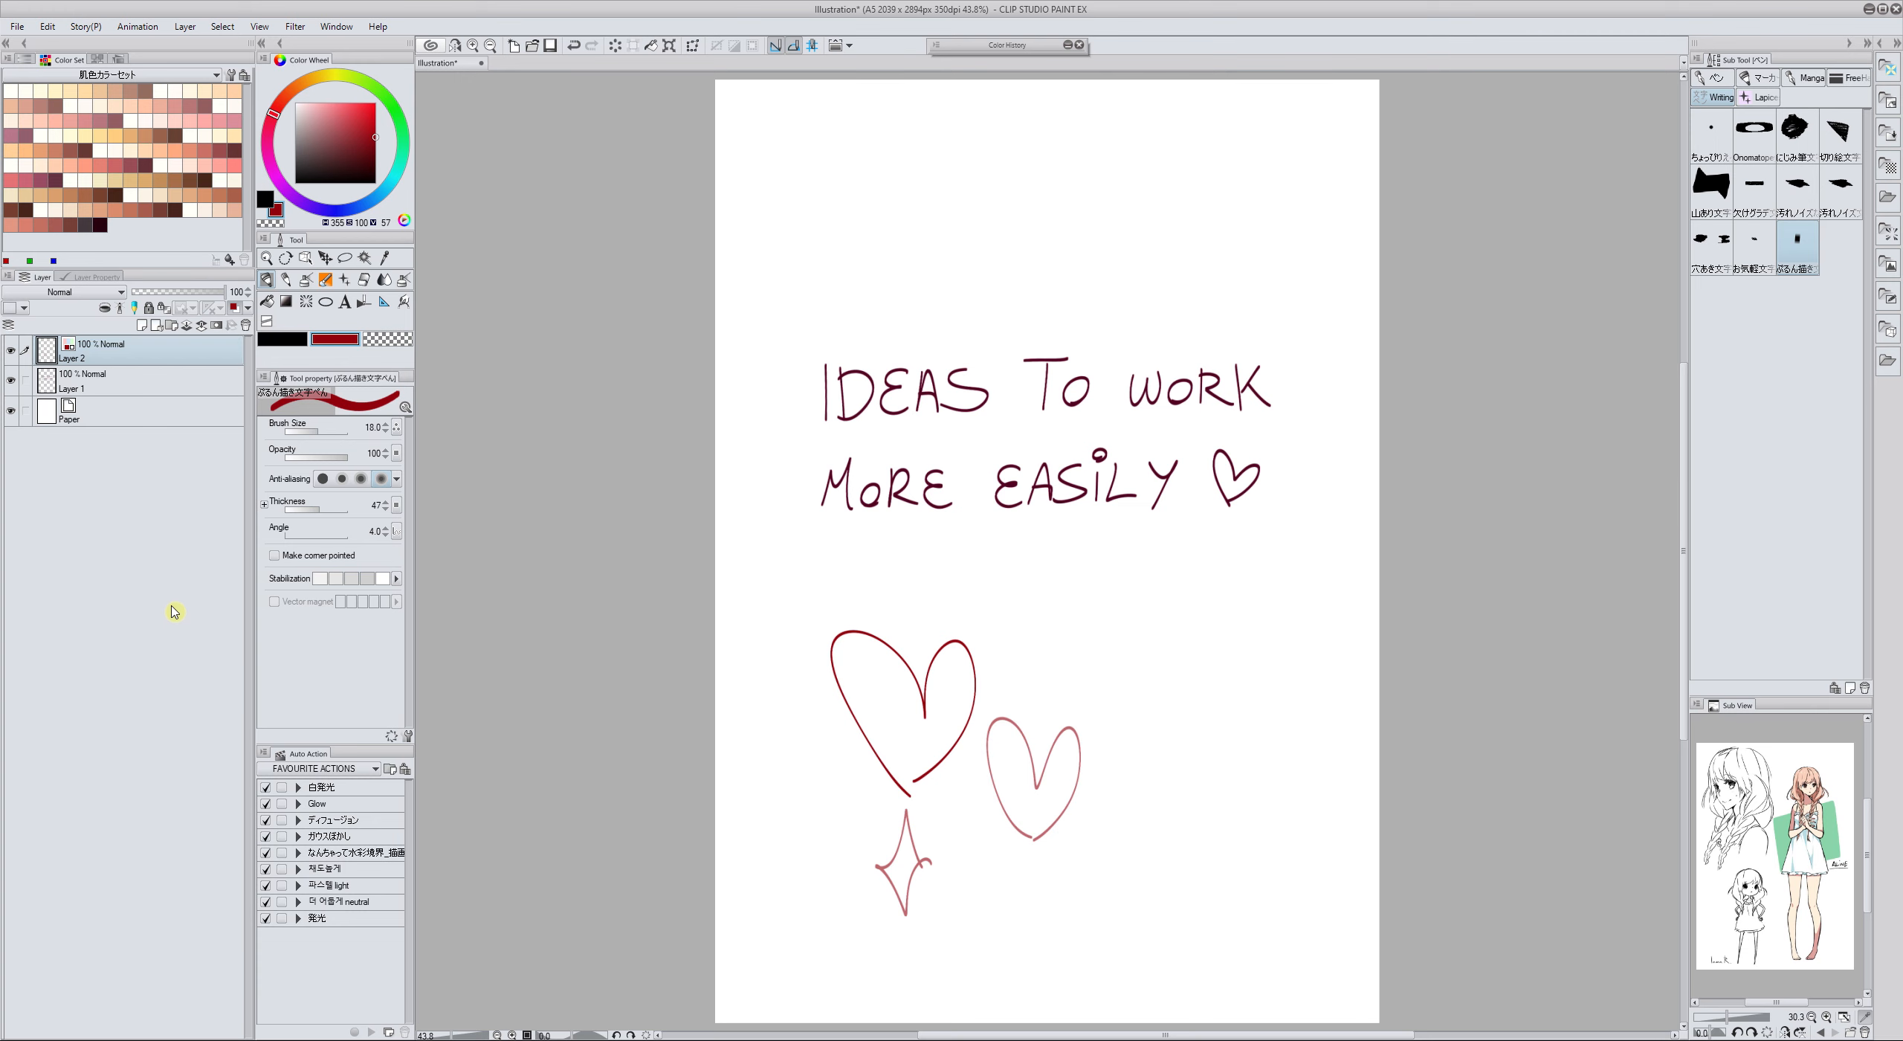
Add a new layer and sketch a simple face in black to the right of the hearts
{"action": "left_click", "coordinate": [142, 330]}
{"action": "left_click", "coordinate": [284, 339]}
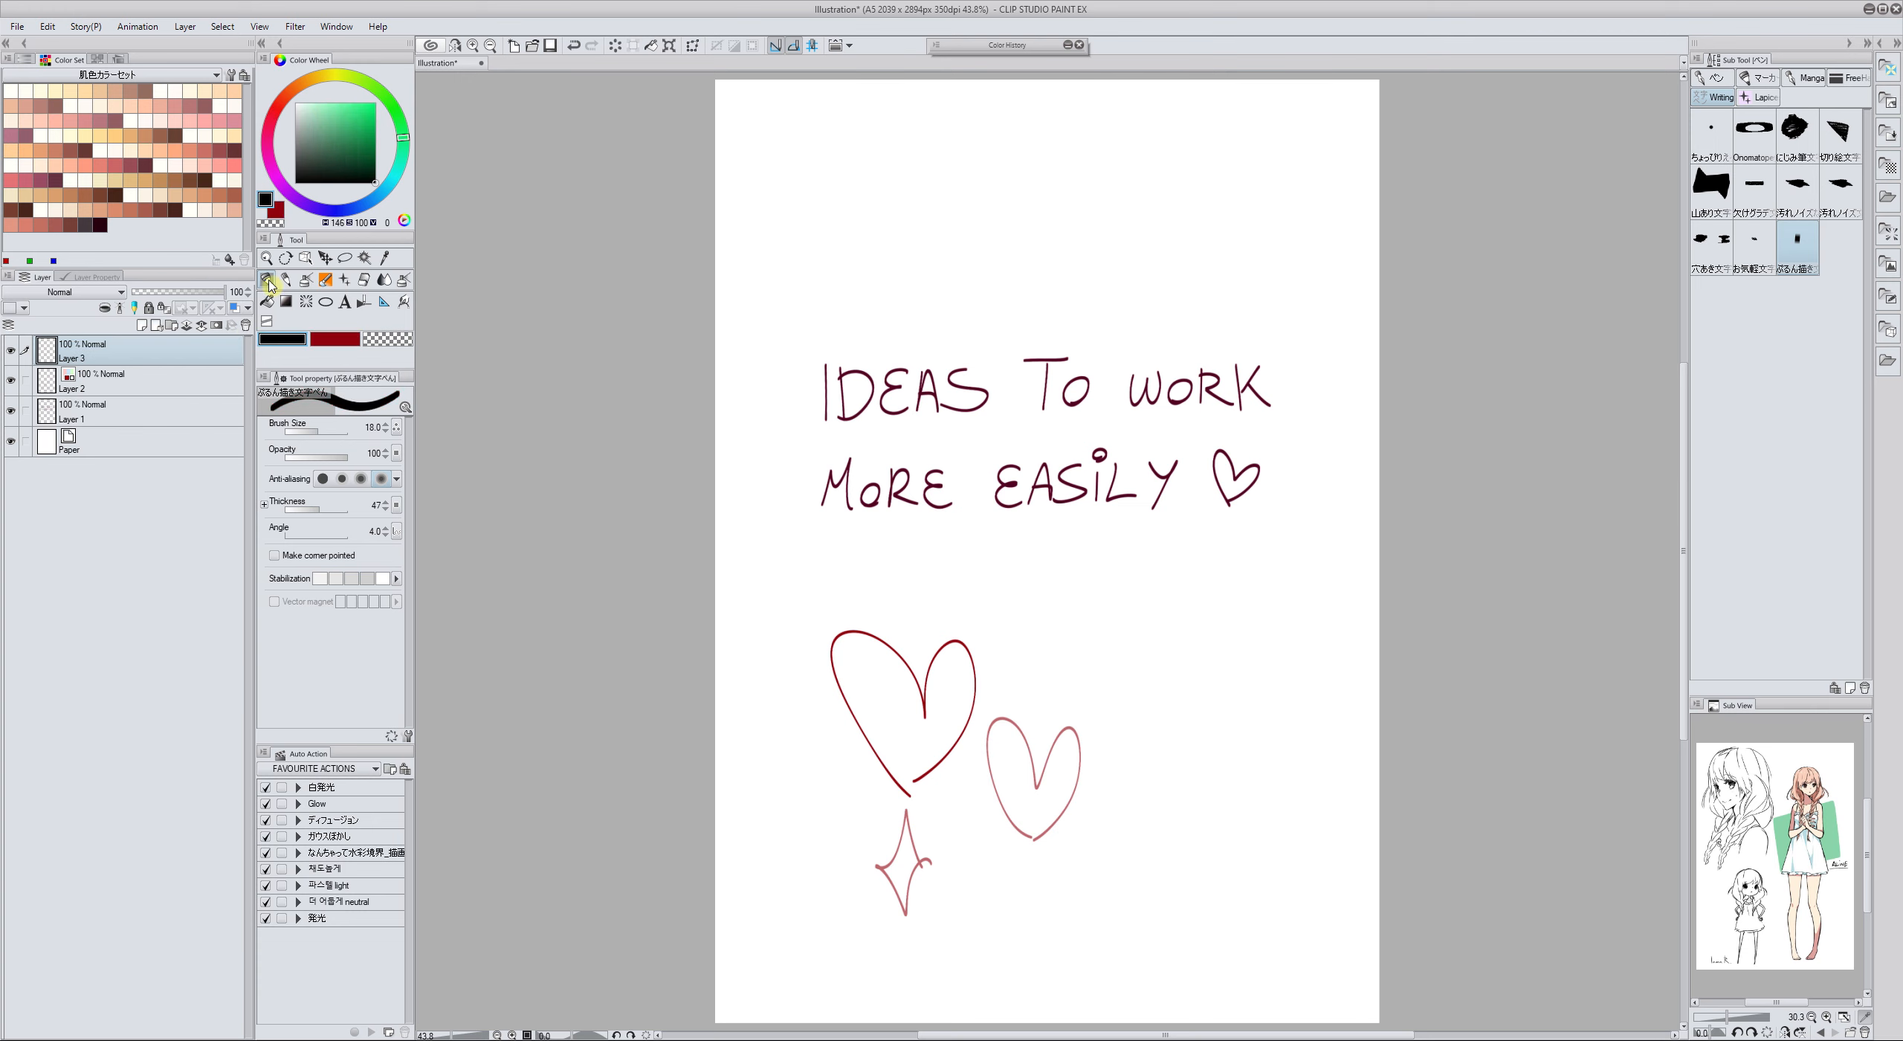
{"action": "left_click_drag", "start_coordinate": [1113, 663], "coordinate": [1143, 718]}
{"action": "mouse_move", "coordinate": [1243, 638]}
{"action": "left_mouse_down"}
{"action": "mouse_move", "coordinate": [1197, 654]}
{"action": "mouse_move", "coordinate": [1213, 672]}
{"action": "mouse_move", "coordinate": [1149, 649]}
{"action": "mouse_move", "coordinate": [1121, 665]}
{"action": "mouse_move", "coordinate": [1171, 680]}
{"action": "mouse_move", "coordinate": [1185, 718]}
{"action": "mouse_move", "coordinate": [1208, 696]}
{"action": "left_mouse_up"}
Add further new layers and sketch black hair strands over the eyes of the face
{"action": "left_click", "coordinate": [142, 326]}
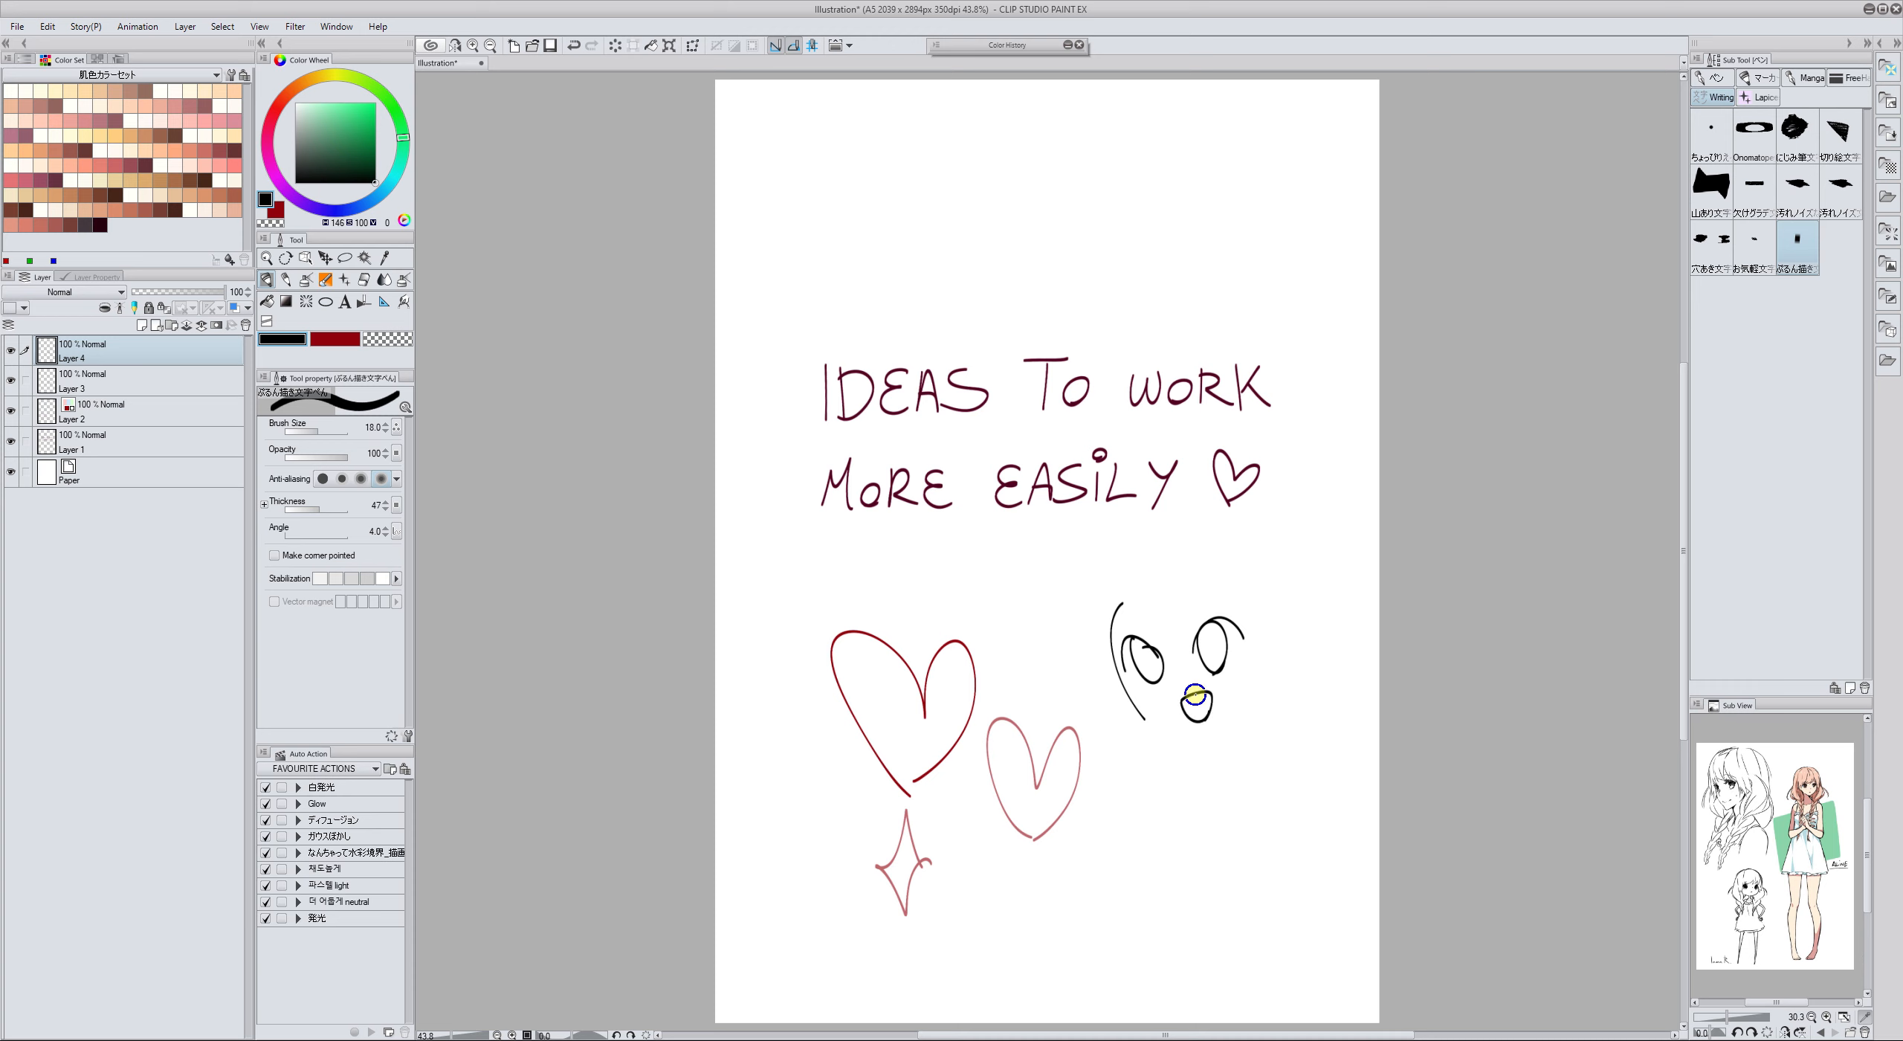
{"action": "left_click", "coordinate": [142, 326]}
{"action": "mouse_move", "coordinate": [1128, 565]}
{"action": "left_mouse_down"}
{"action": "mouse_move", "coordinate": [1197, 653]}
{"action": "mouse_move", "coordinate": [1219, 628]}
{"action": "left_mouse_up"}
{"action": "mouse_move", "coordinate": [1163, 587]}
{"action": "left_mouse_down"}
{"action": "mouse_move", "coordinate": [1217, 646]}
{"action": "mouse_move", "coordinate": [1214, 610]}
{"action": "mouse_move", "coordinate": [1139, 587]}
{"action": "mouse_move", "coordinate": [1147, 653]}
{"action": "left_mouse_up"}
{"action": "left_click_drag", "start_coordinate": [1101, 570], "coordinate": [1117, 638]}
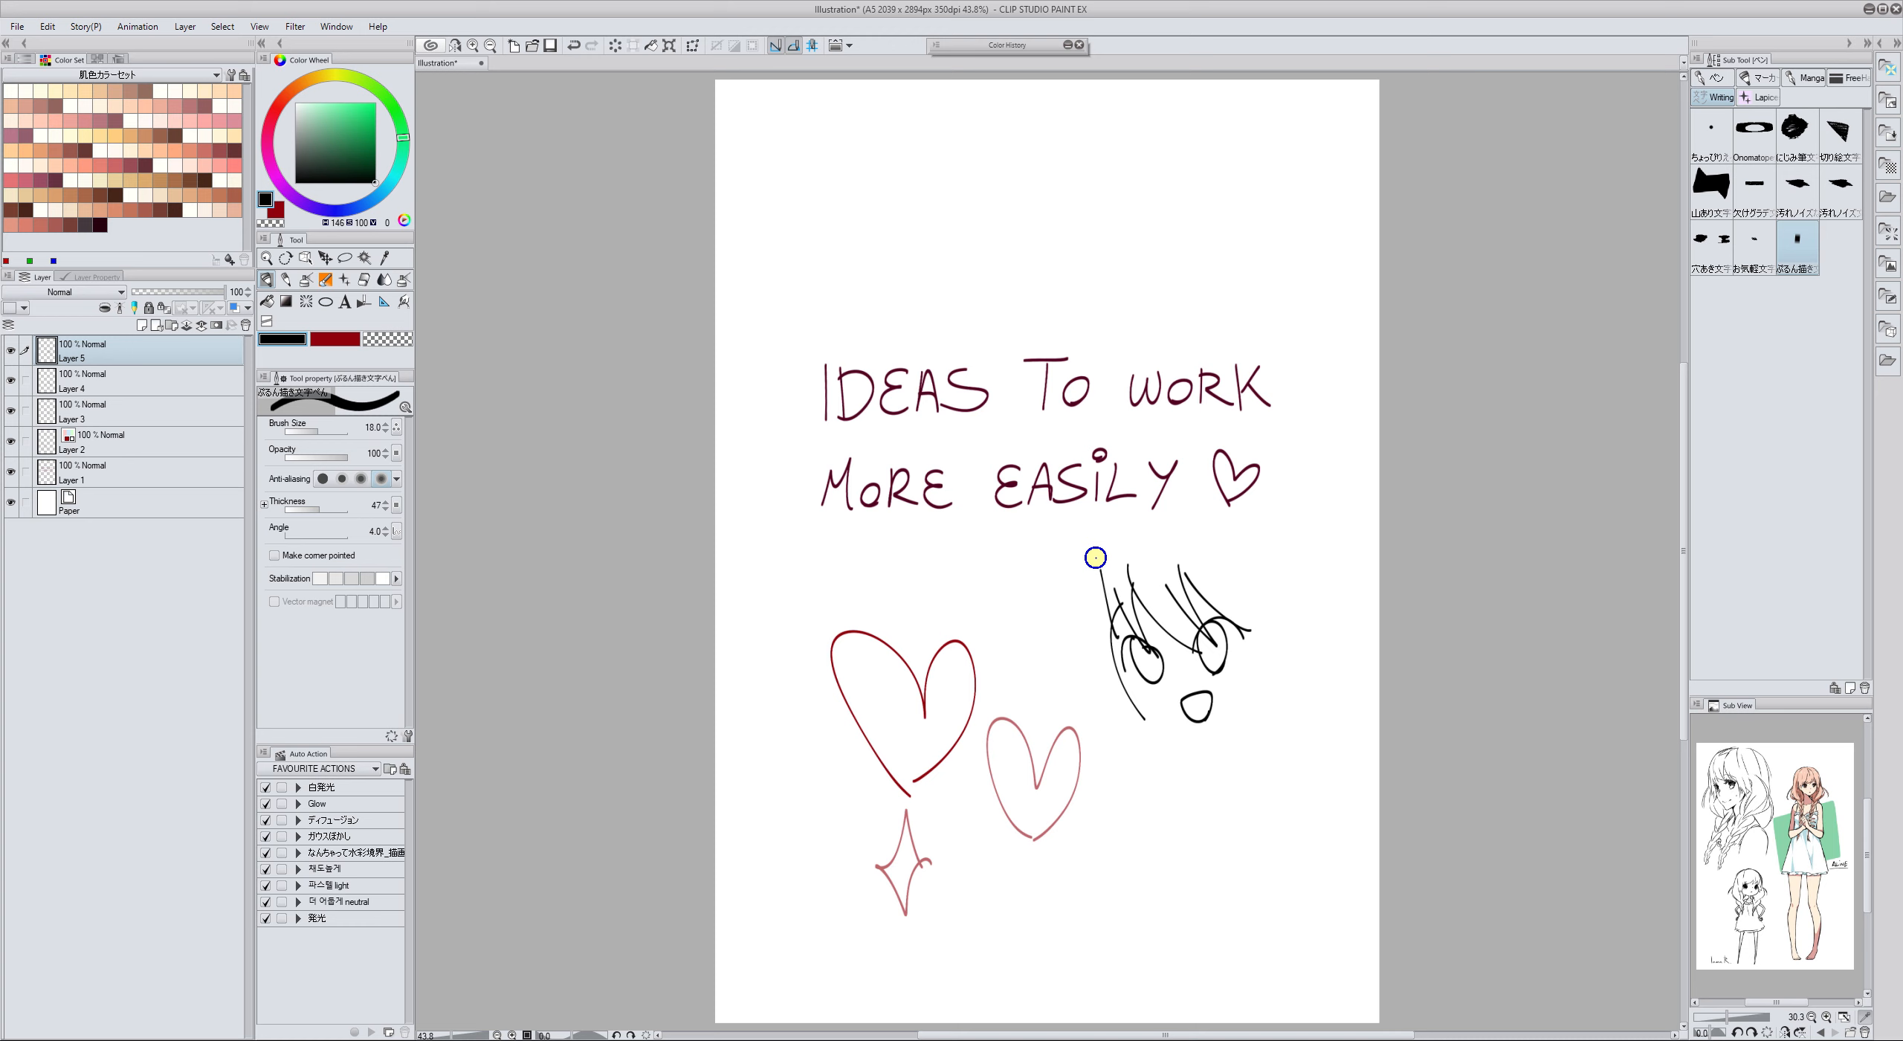
Group Layer 3, Layer 4 and Layer 5 into a folder and collapse it
{"action": "left_click", "coordinate": [88, 417], "text": "shift"}
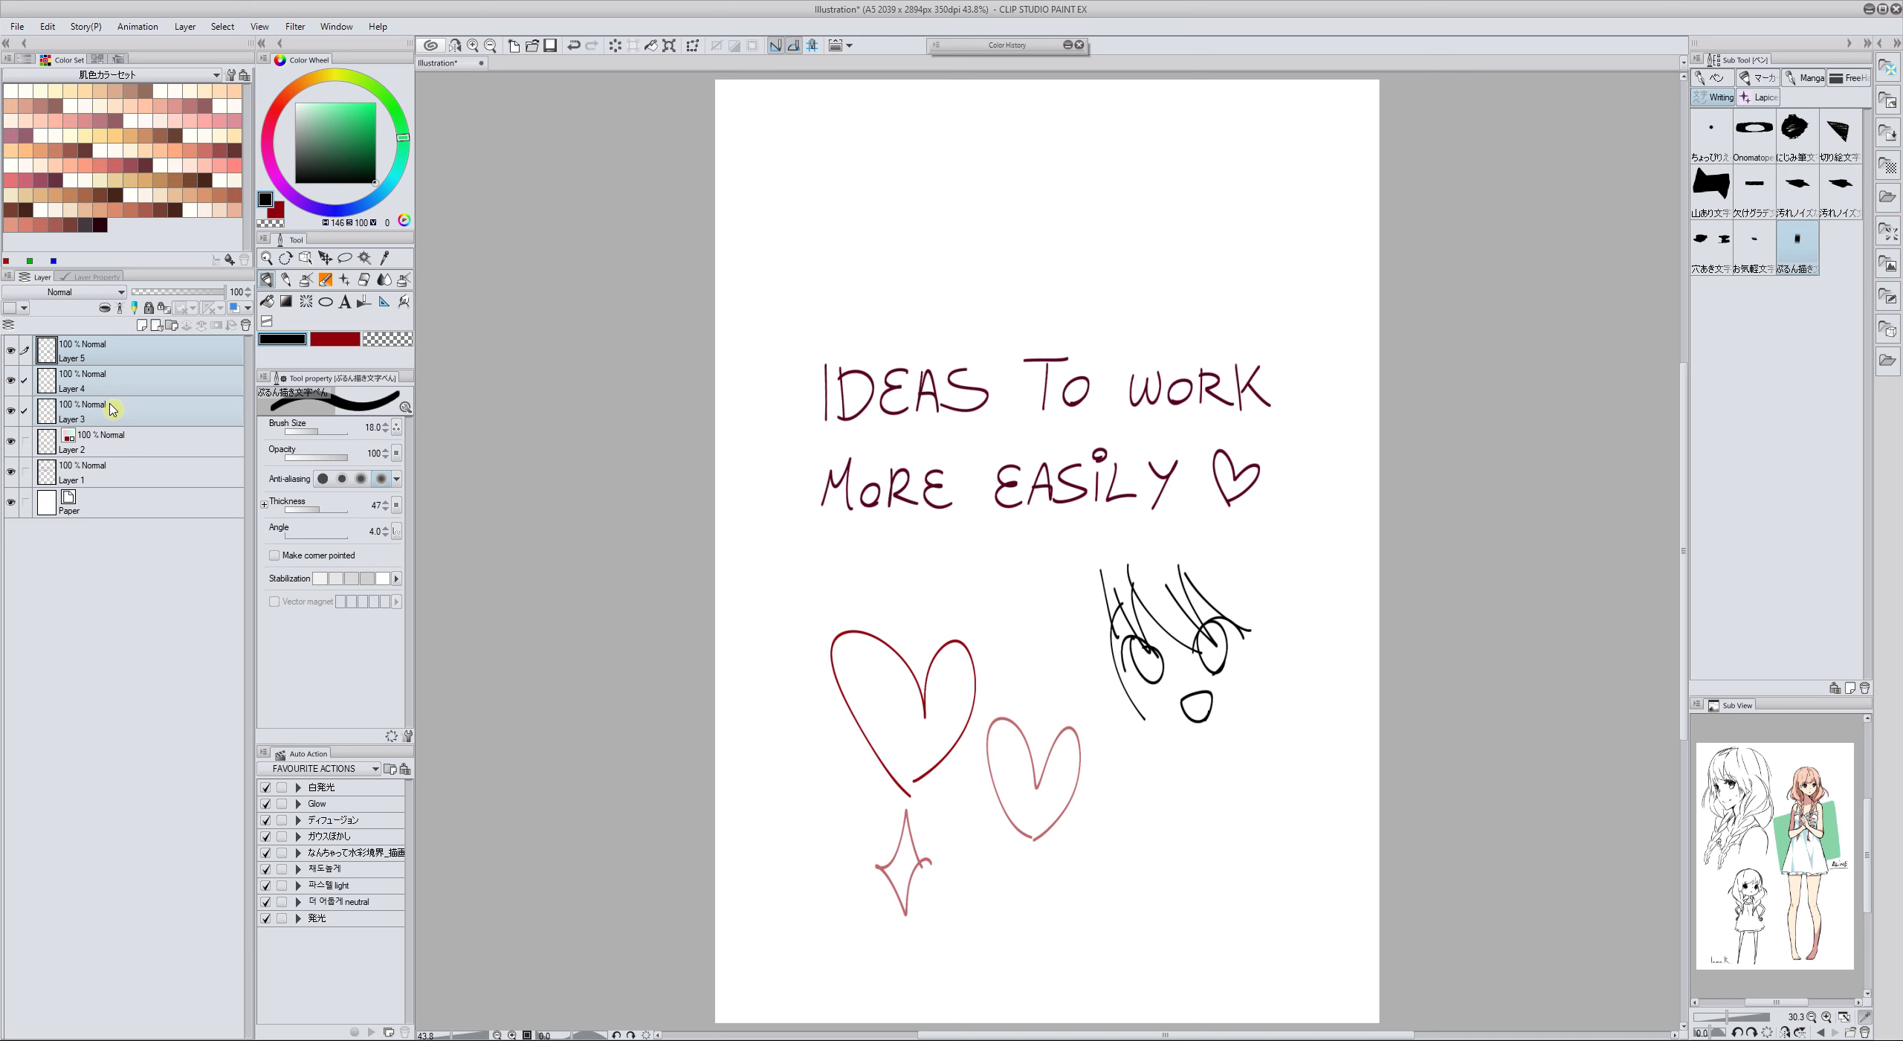
{"action": "key", "text": "ctrl+g"}
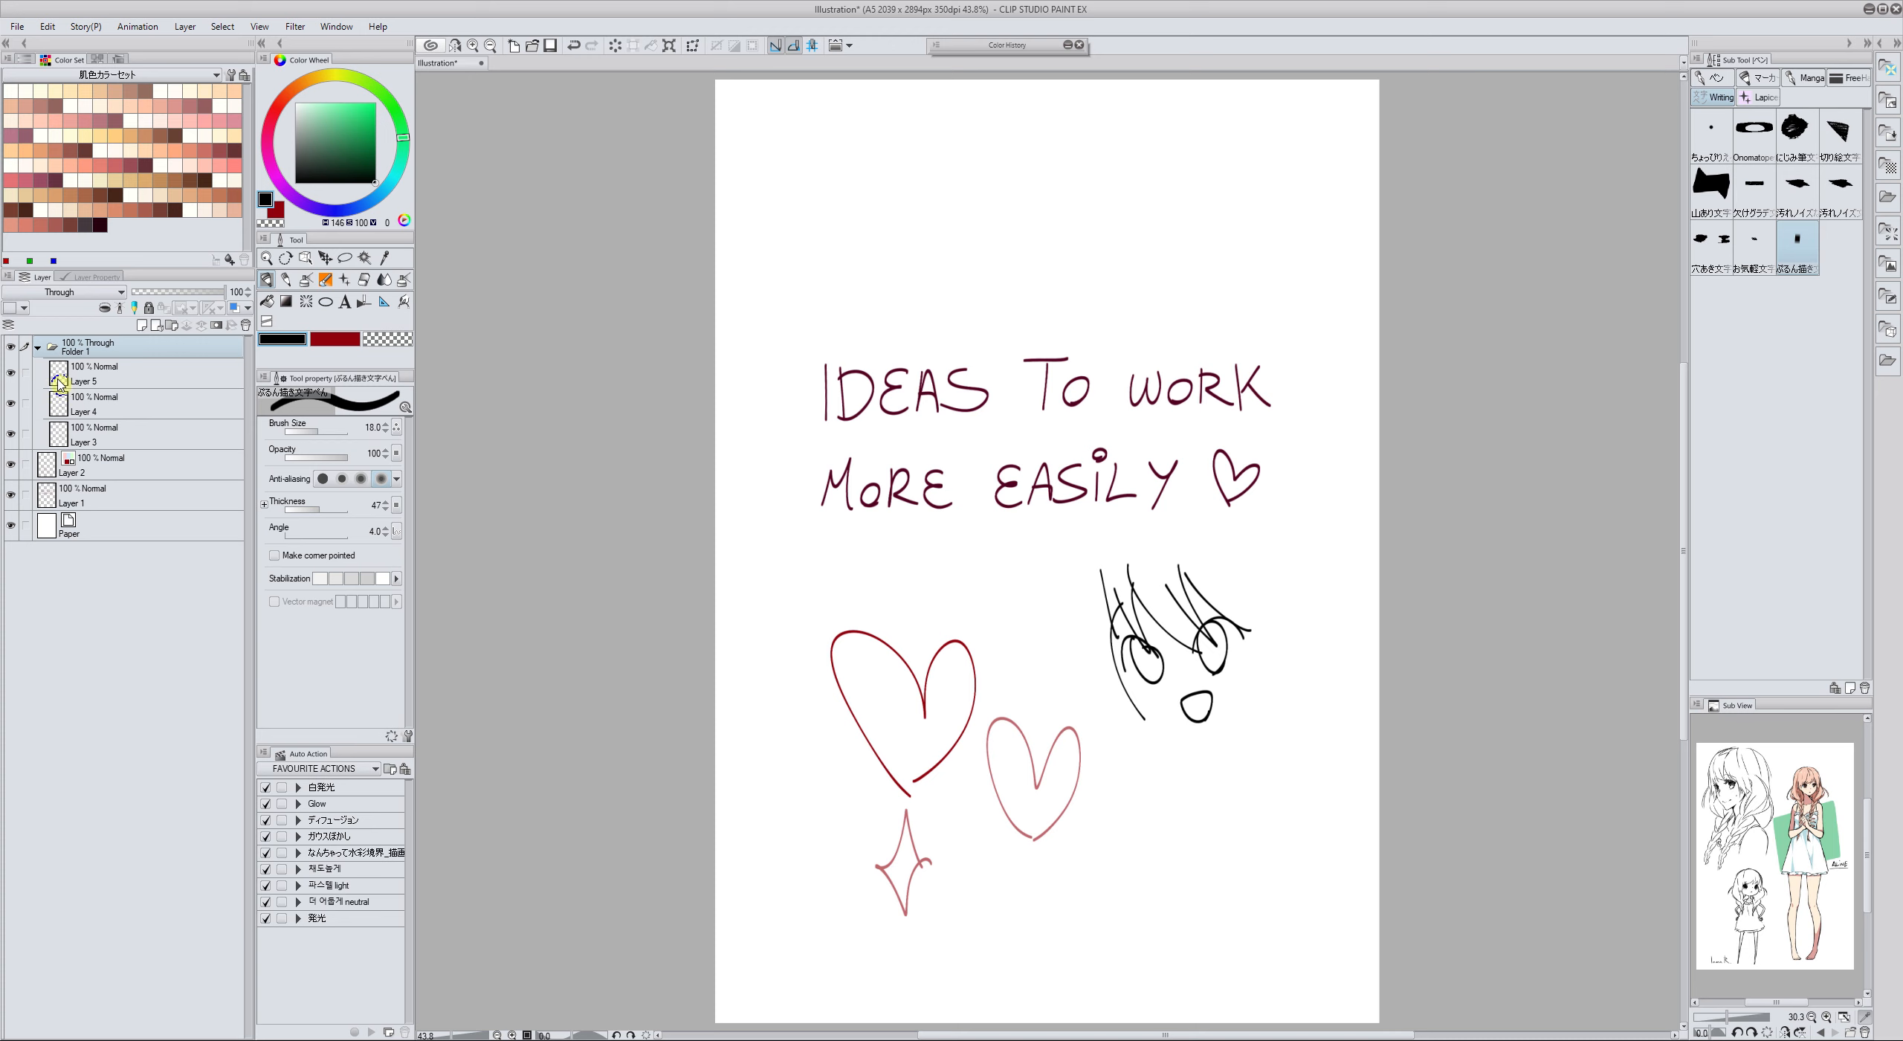
{"action": "left_click", "coordinate": [37, 346]}
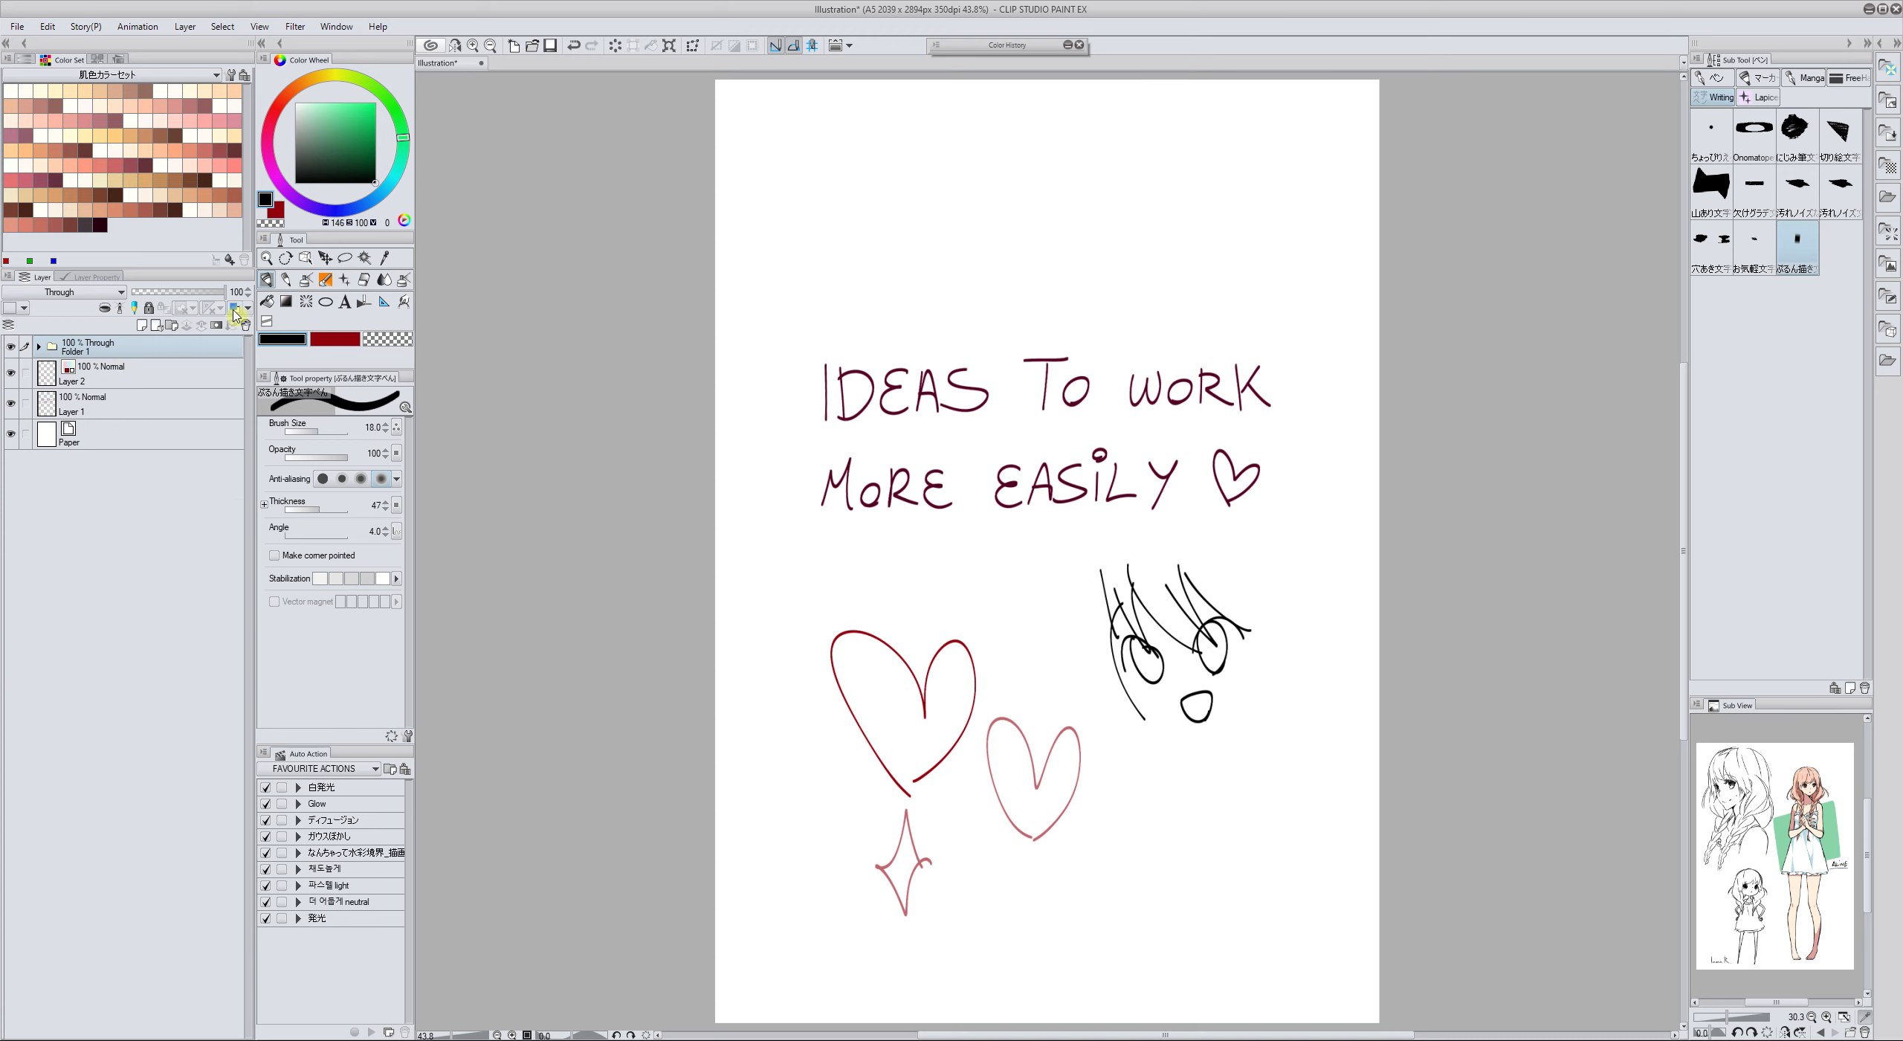
Set the folder's blending mode to Normal, apply the default blue layer color to it, and expand its layers
{"action": "left_click", "coordinate": [43, 293]}
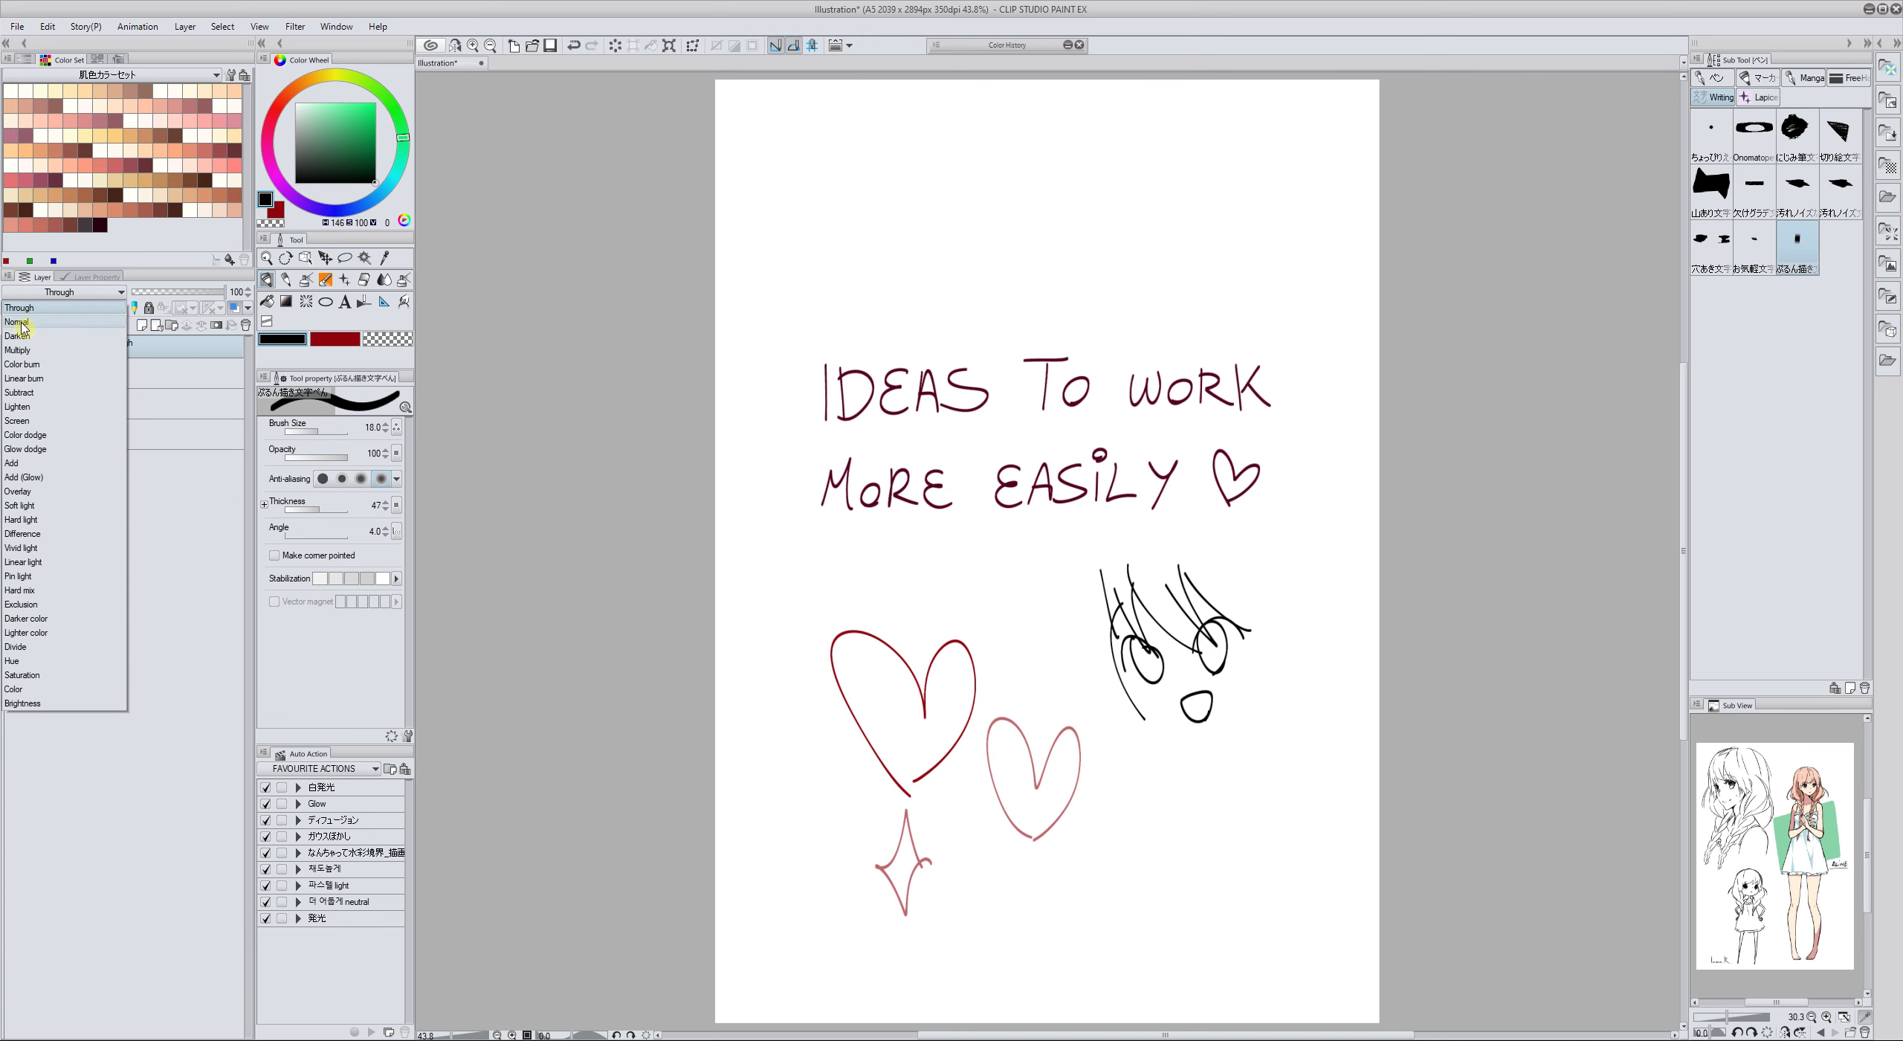
{"action": "left_click", "coordinate": [17, 323]}
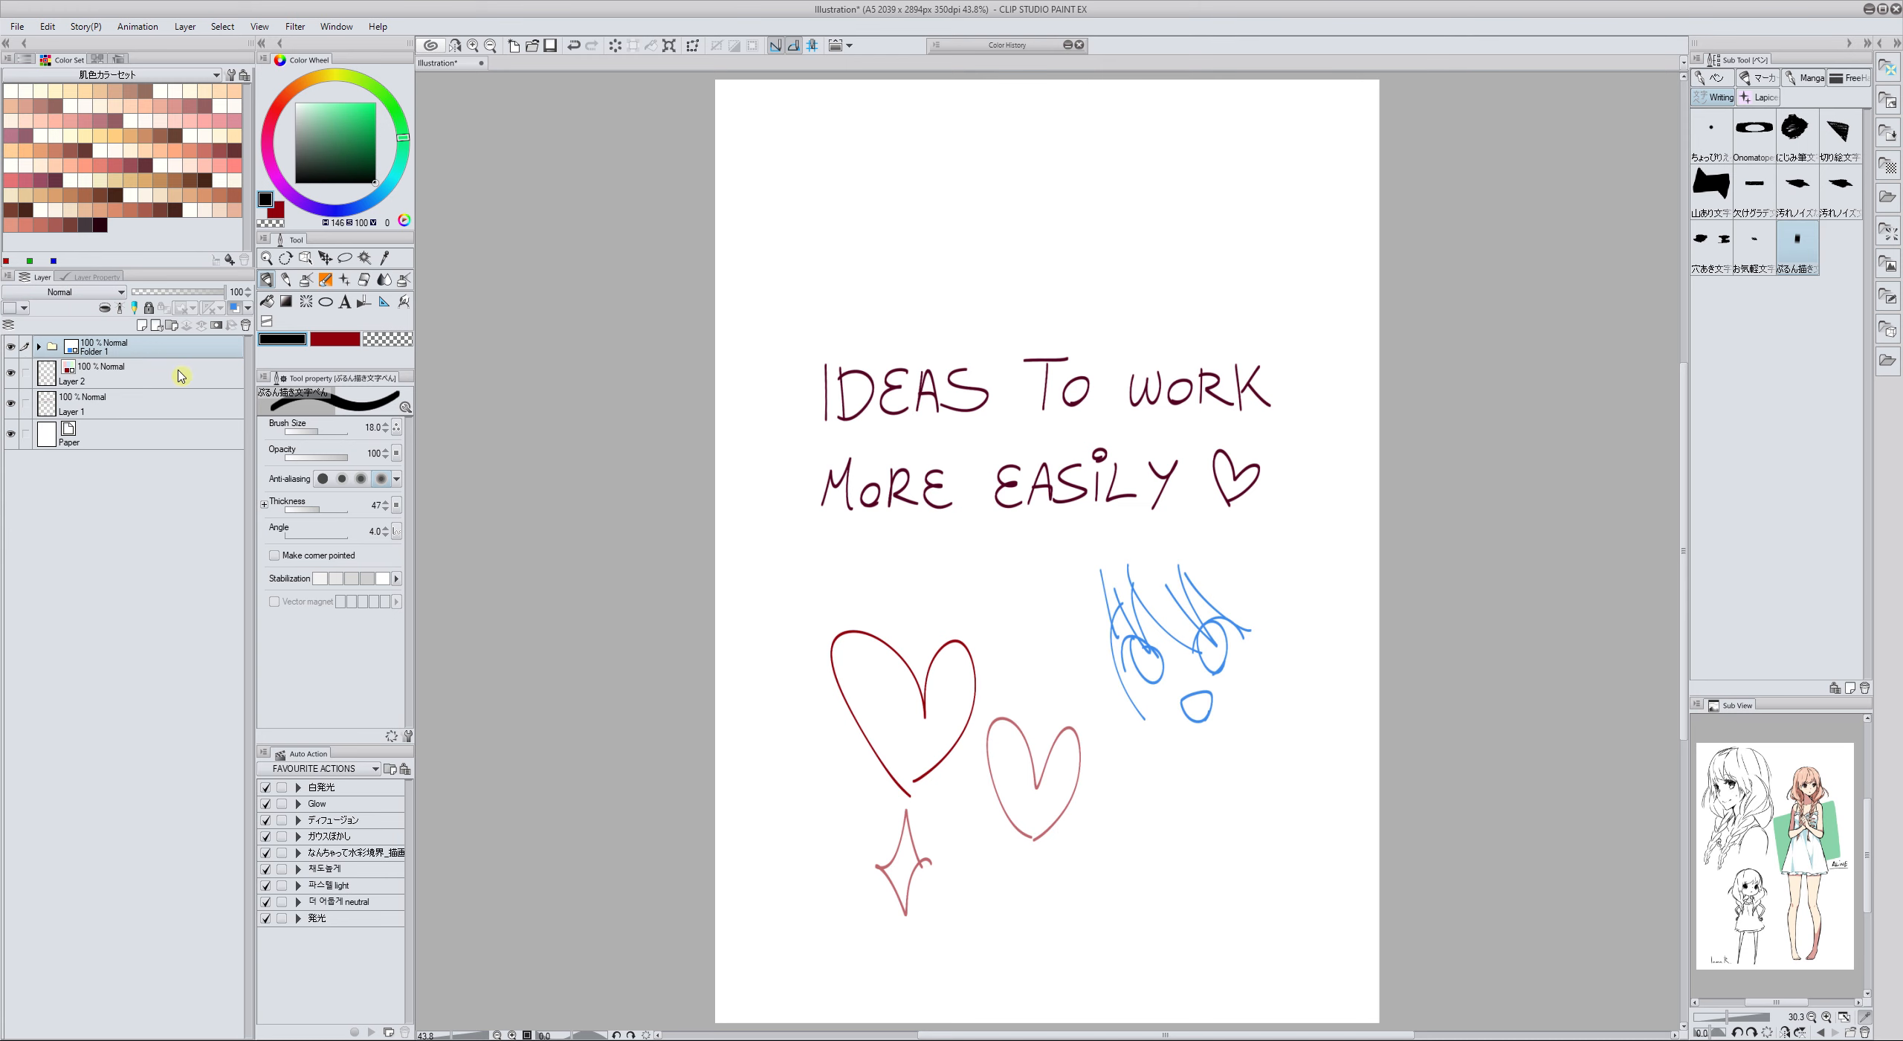
{"action": "left_click", "coordinate": [40, 347]}
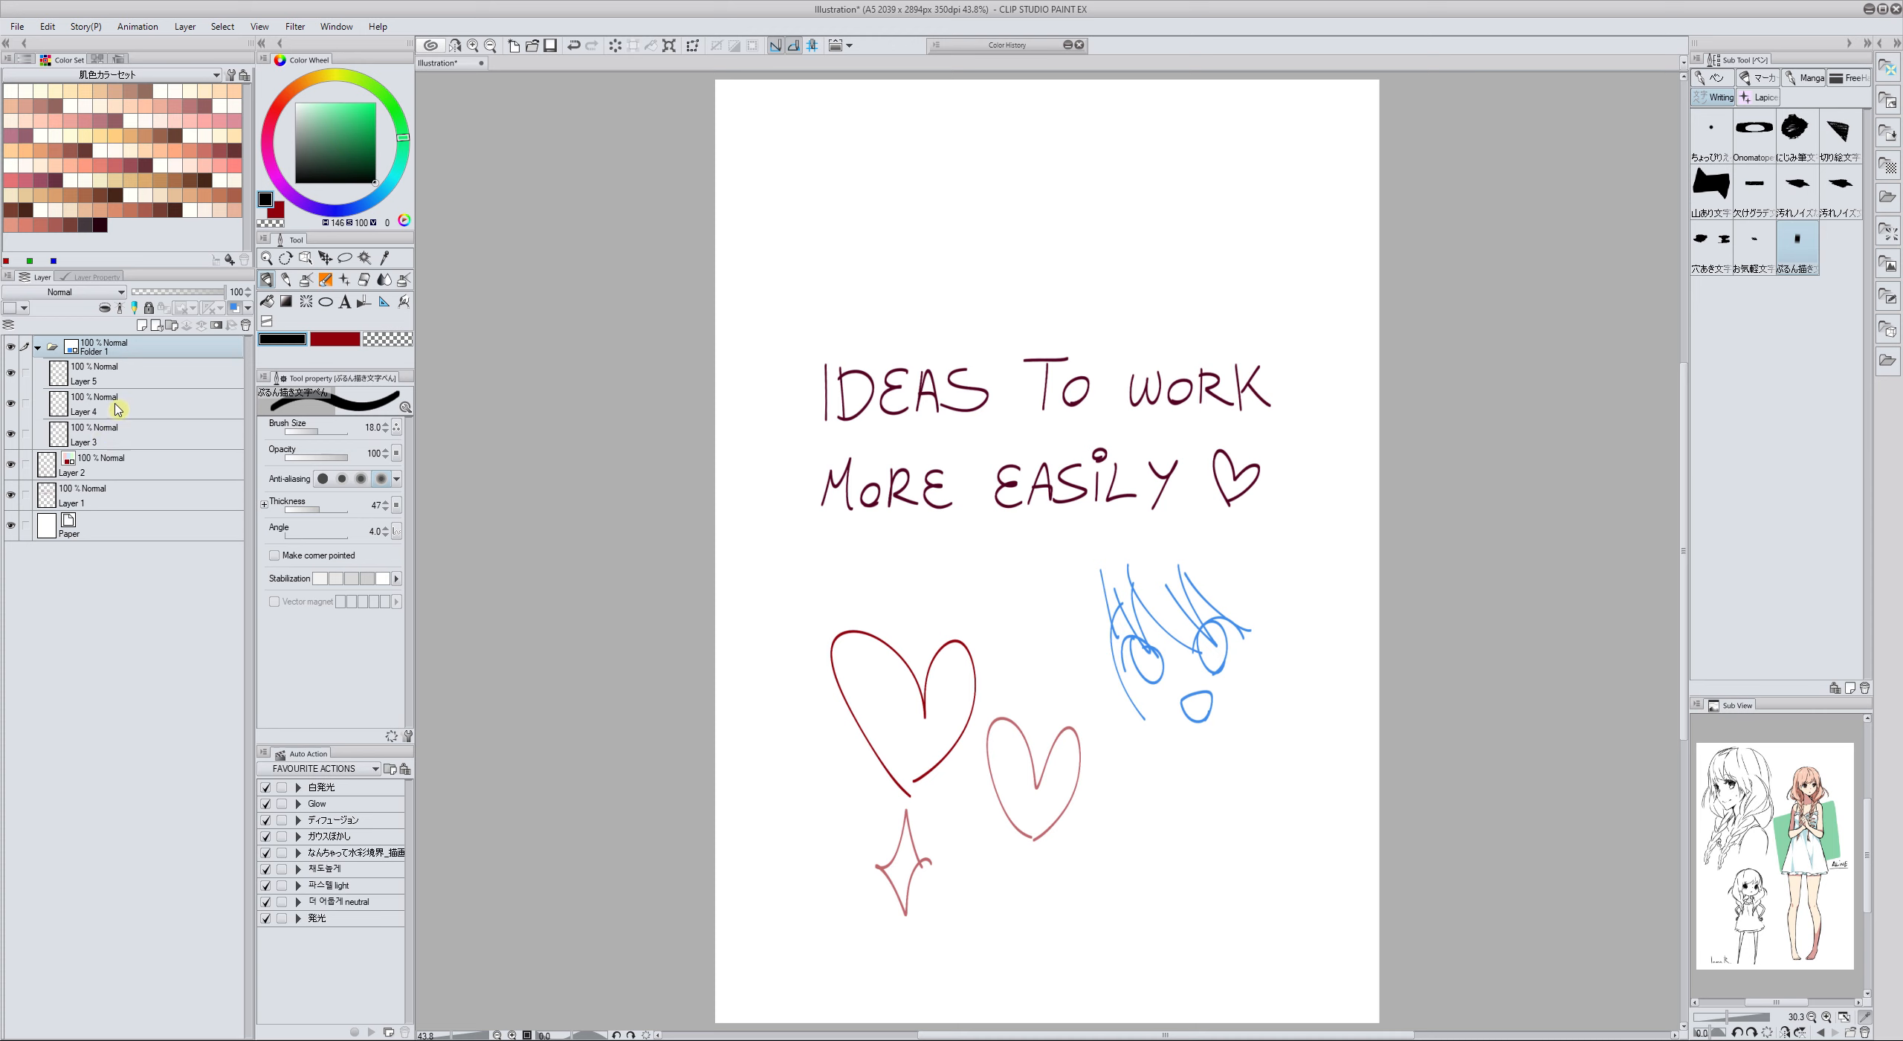
{"action": "left_click", "coordinate": [40, 347]}
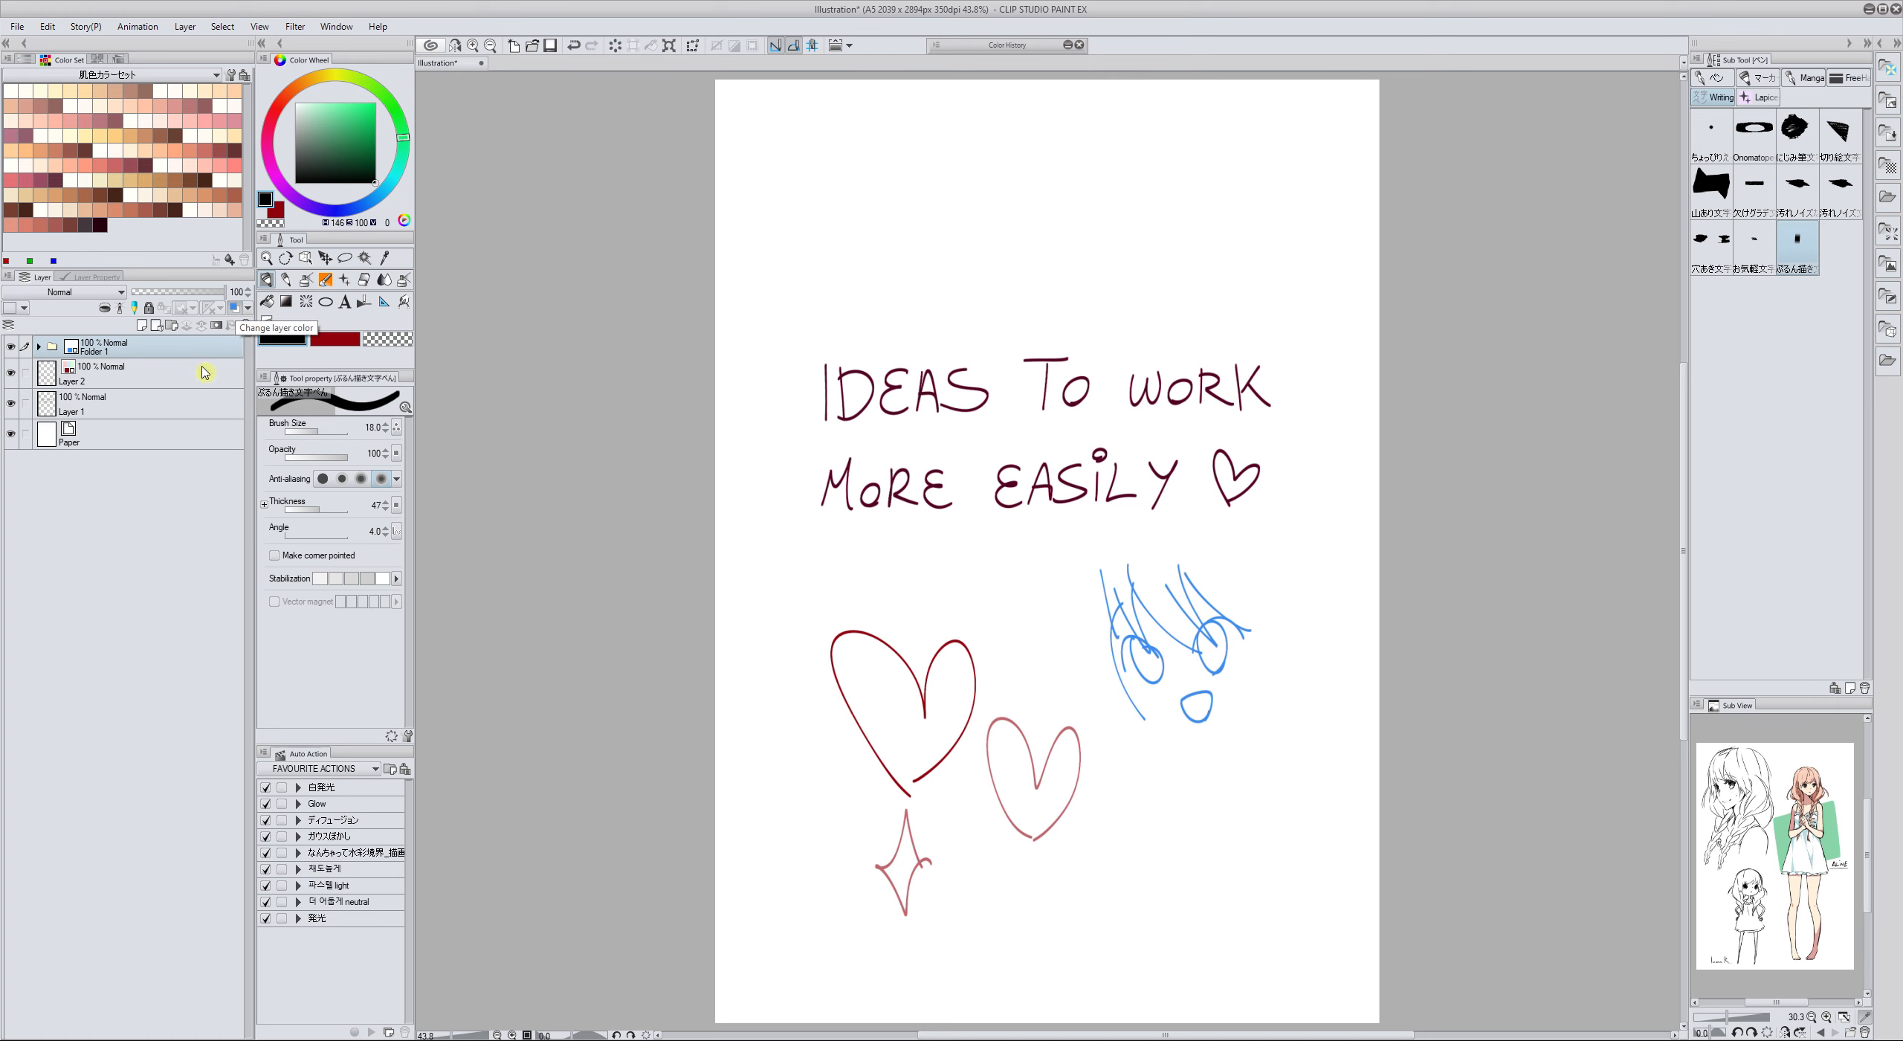
{"action": "left_click", "coordinate": [39, 347]}
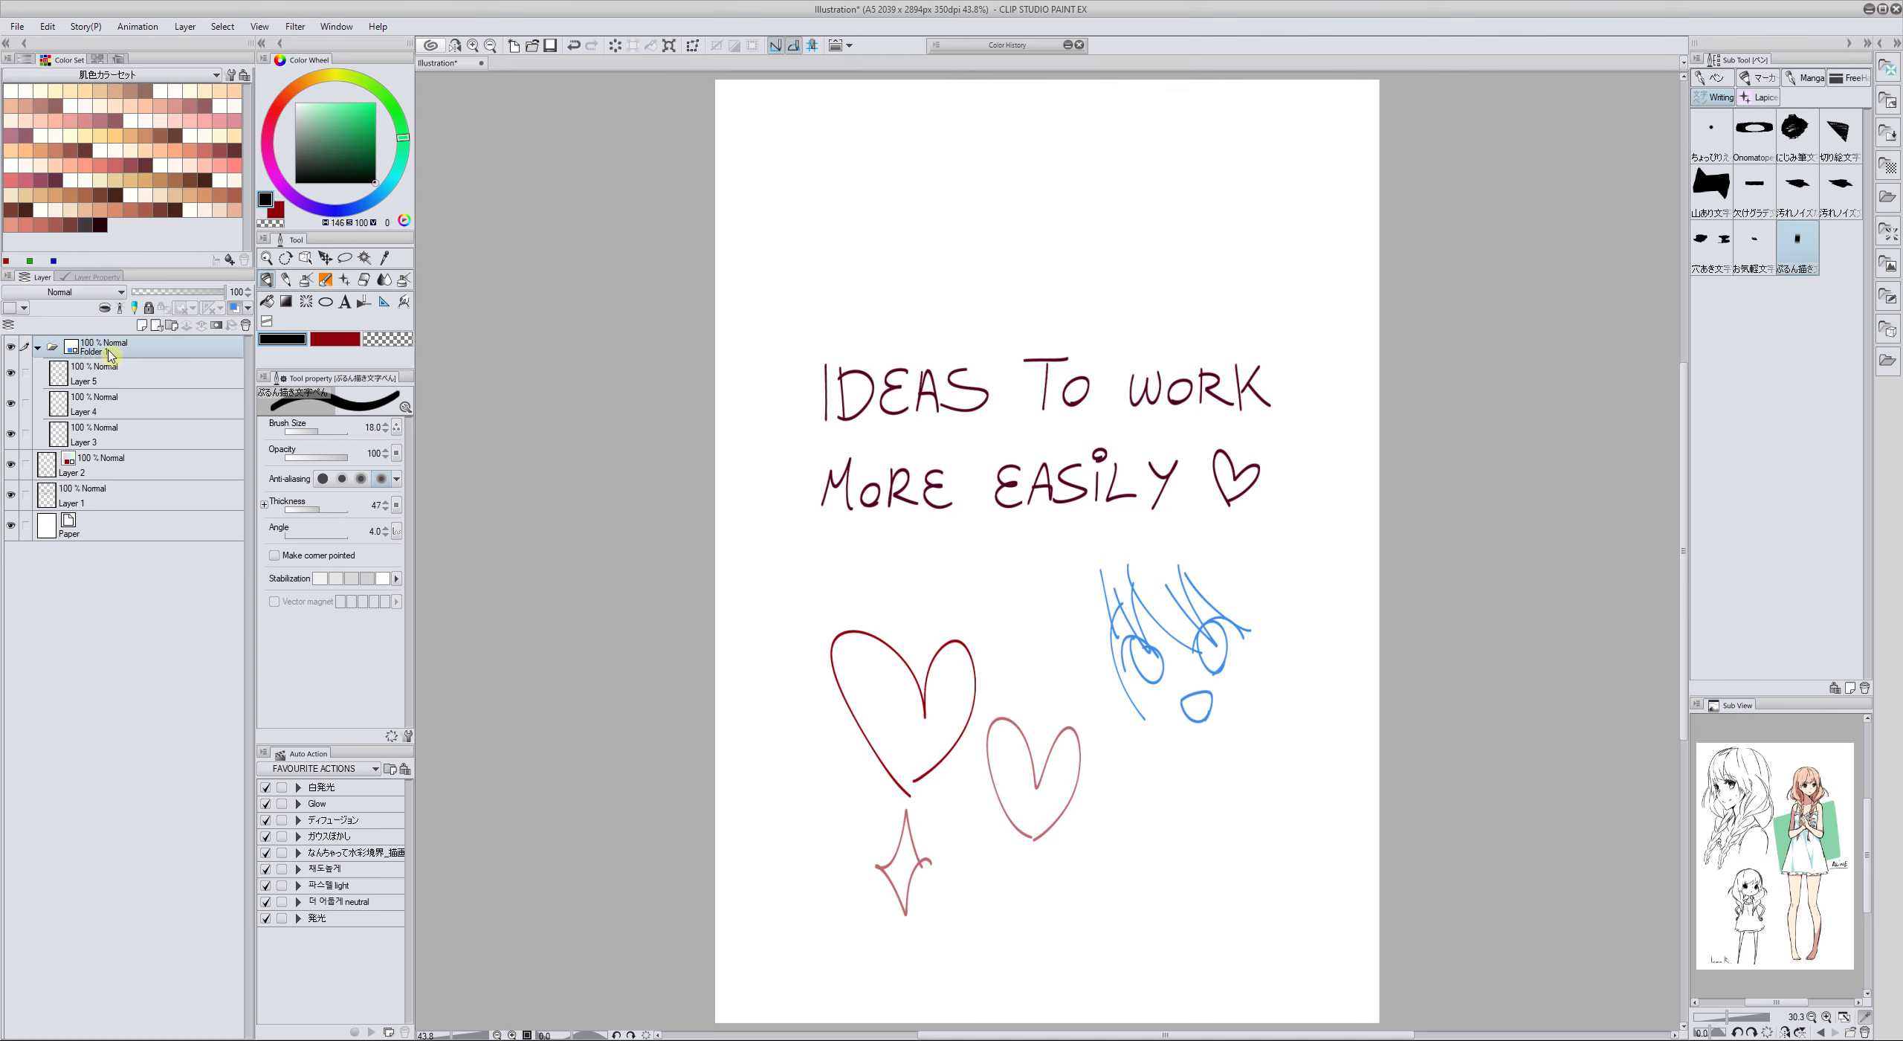
Change the folder's layer color to dark red in its layer properties and collapse the folder
{"action": "left_click", "coordinate": [93, 282]}
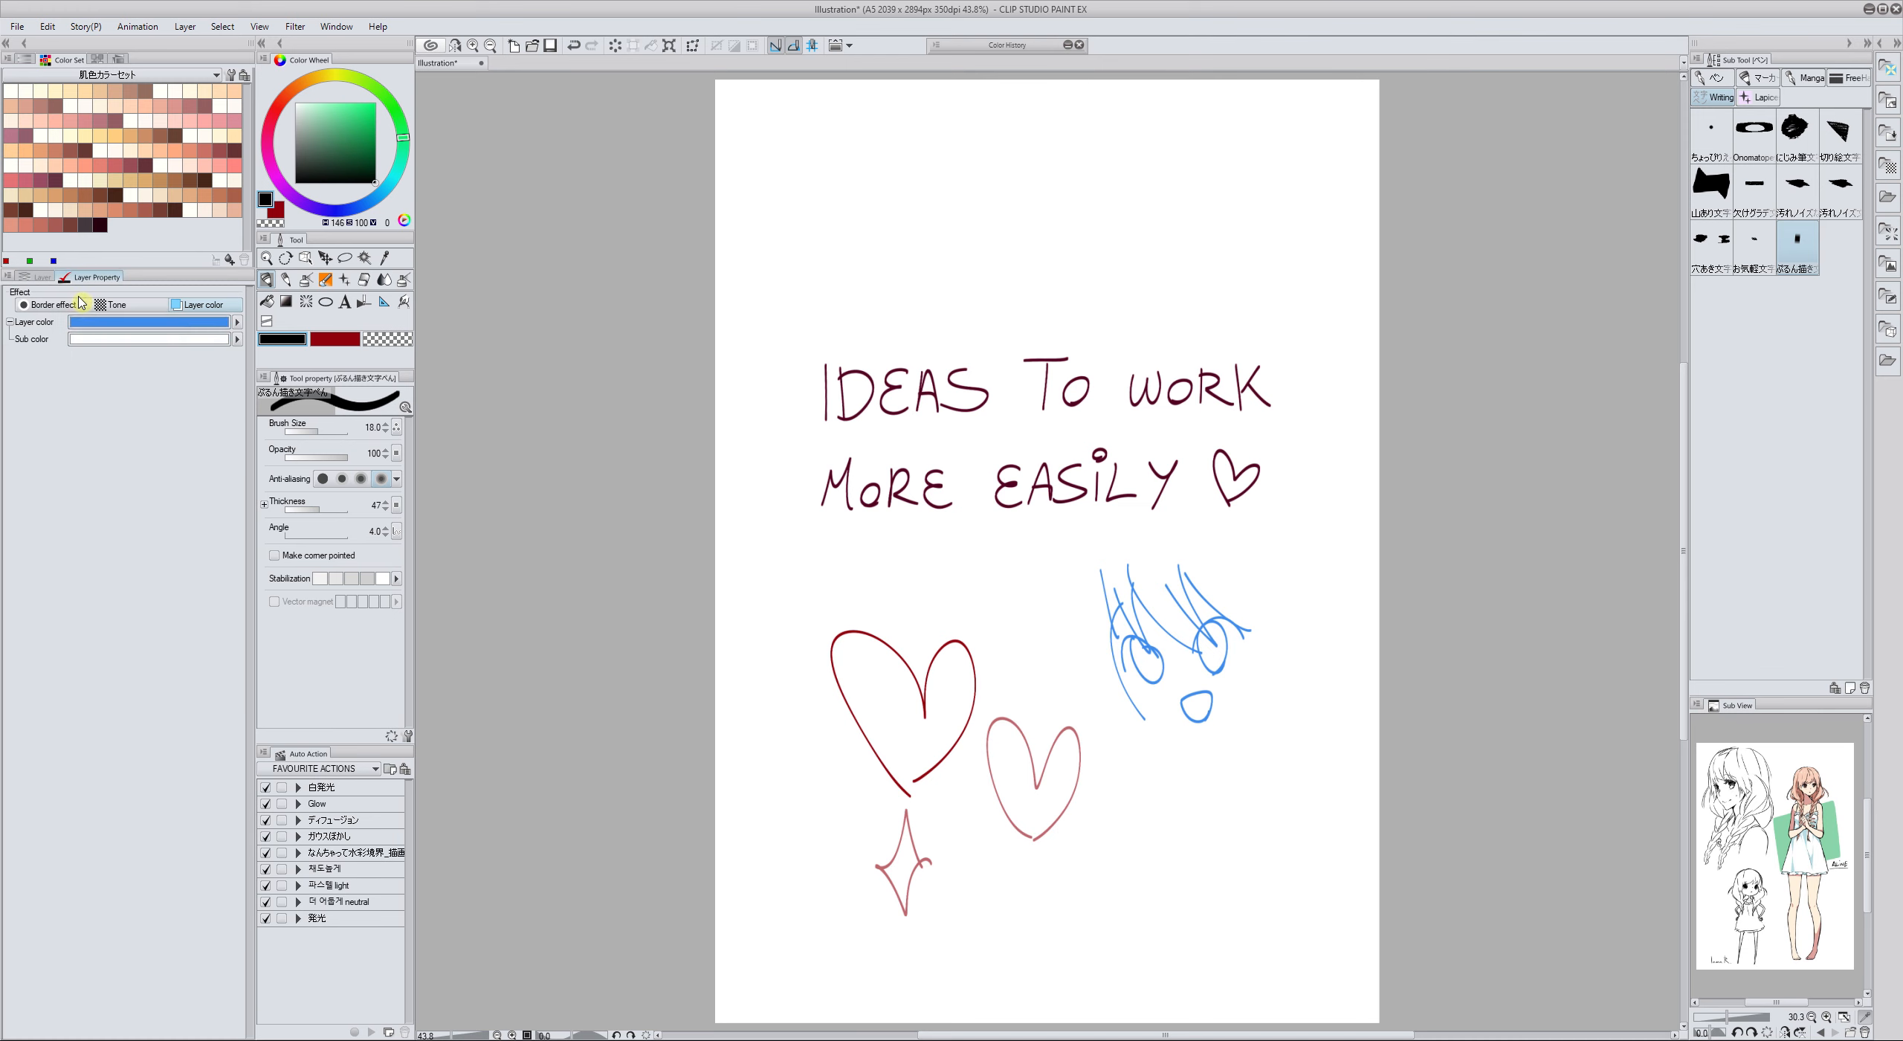
{"action": "left_click", "coordinate": [192, 323]}
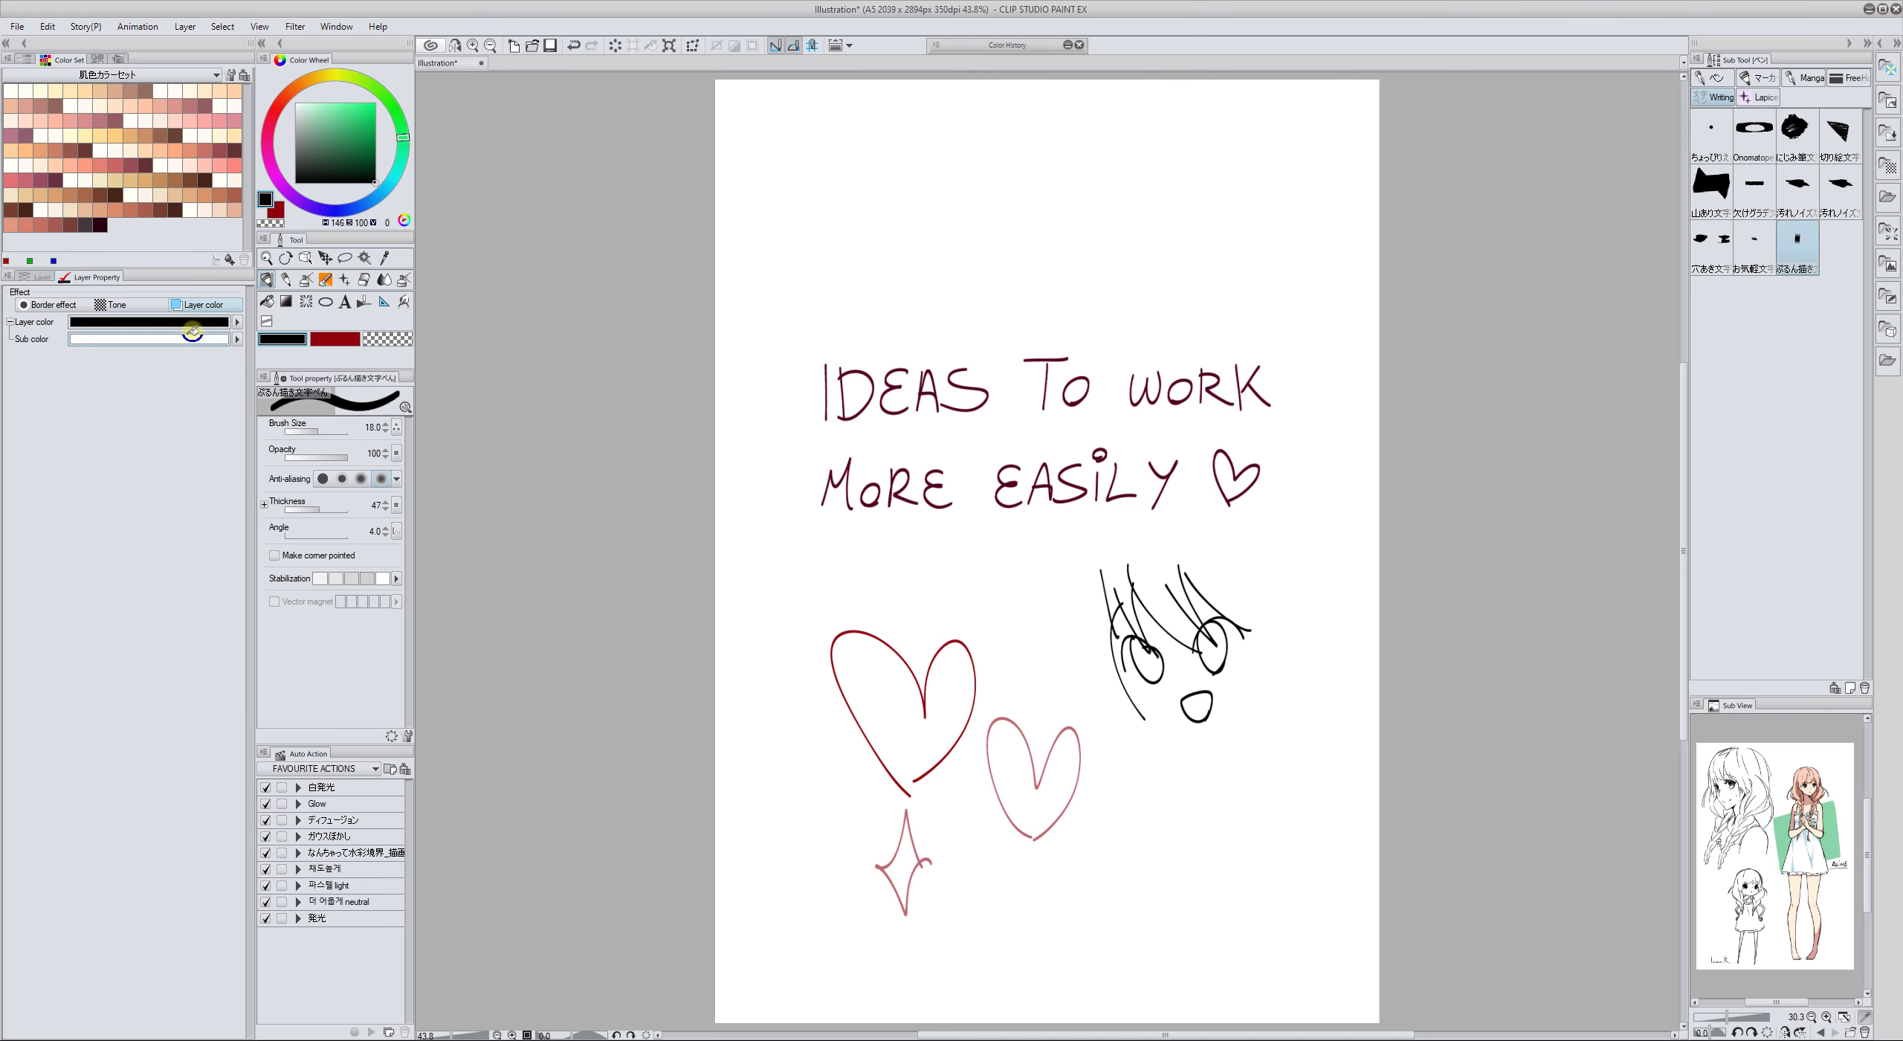
{"action": "left_click", "coordinate": [339, 342]}
{"action": "left_click", "coordinate": [138, 322]}
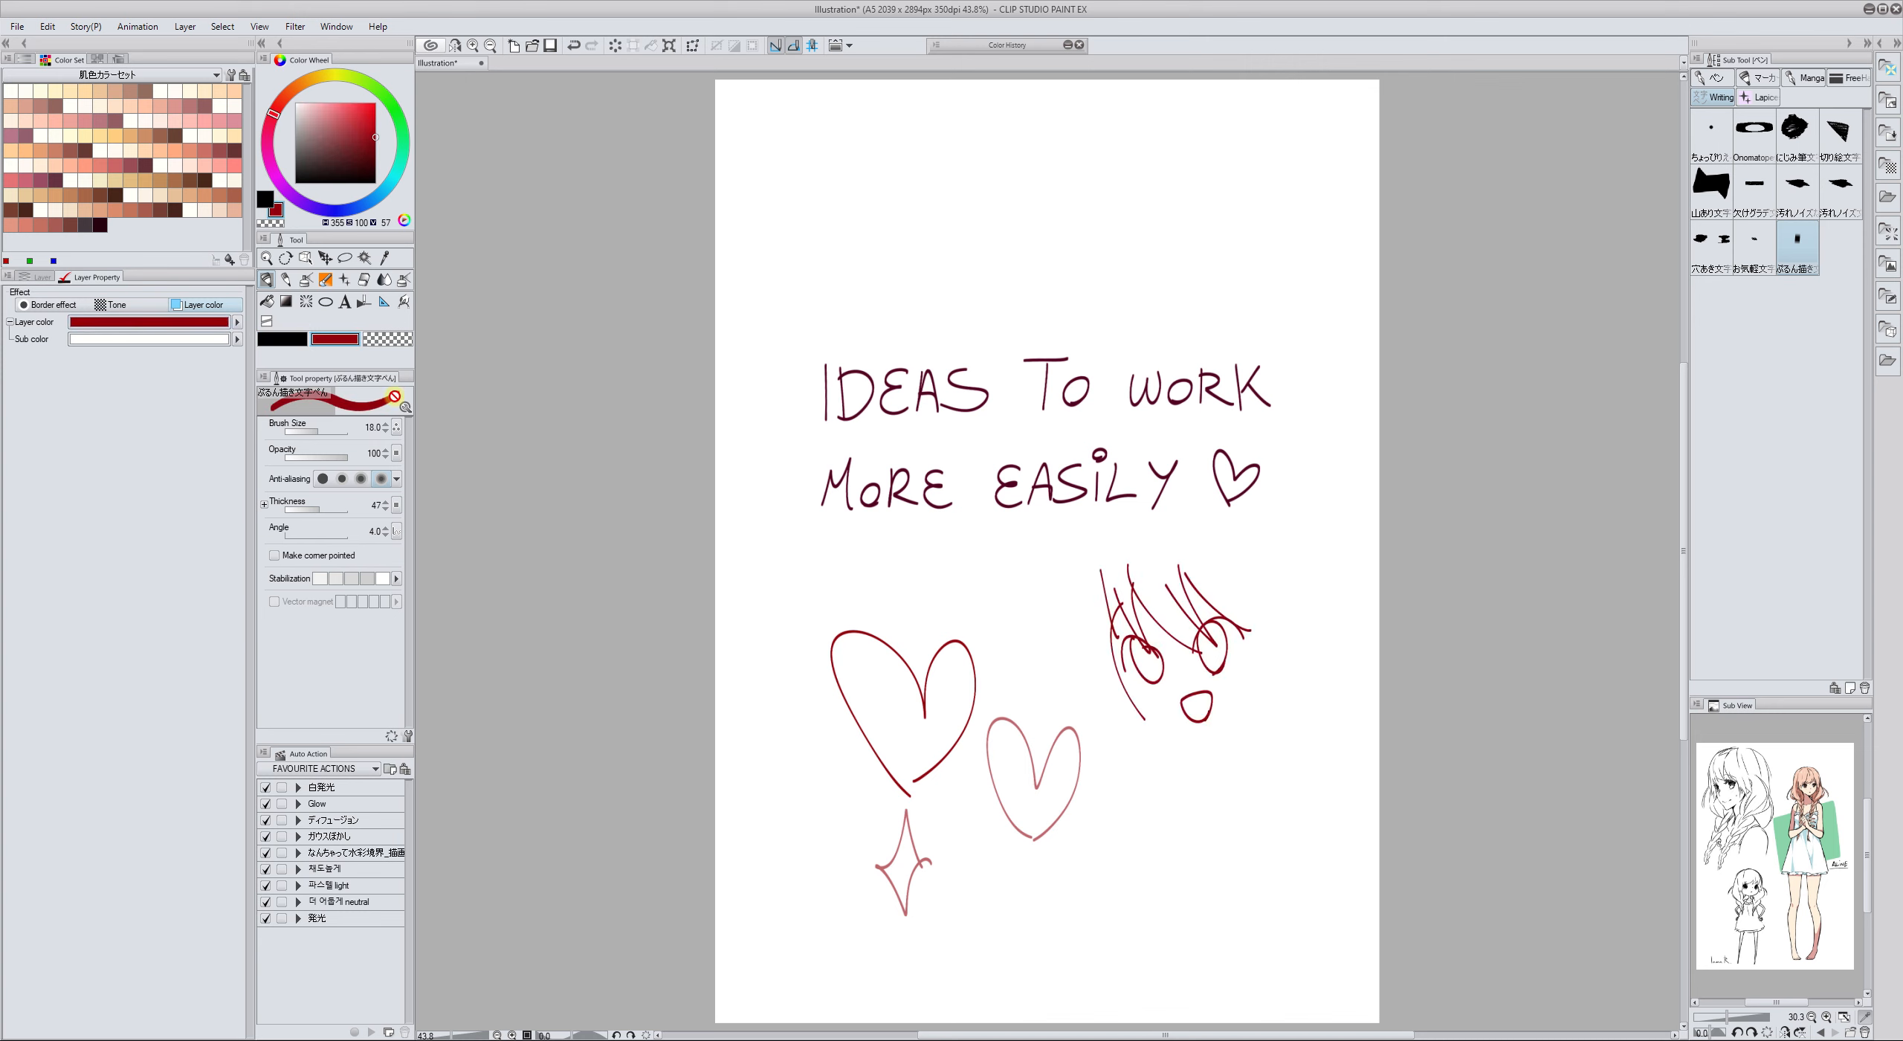
{"action": "left_click", "coordinate": [40, 276]}
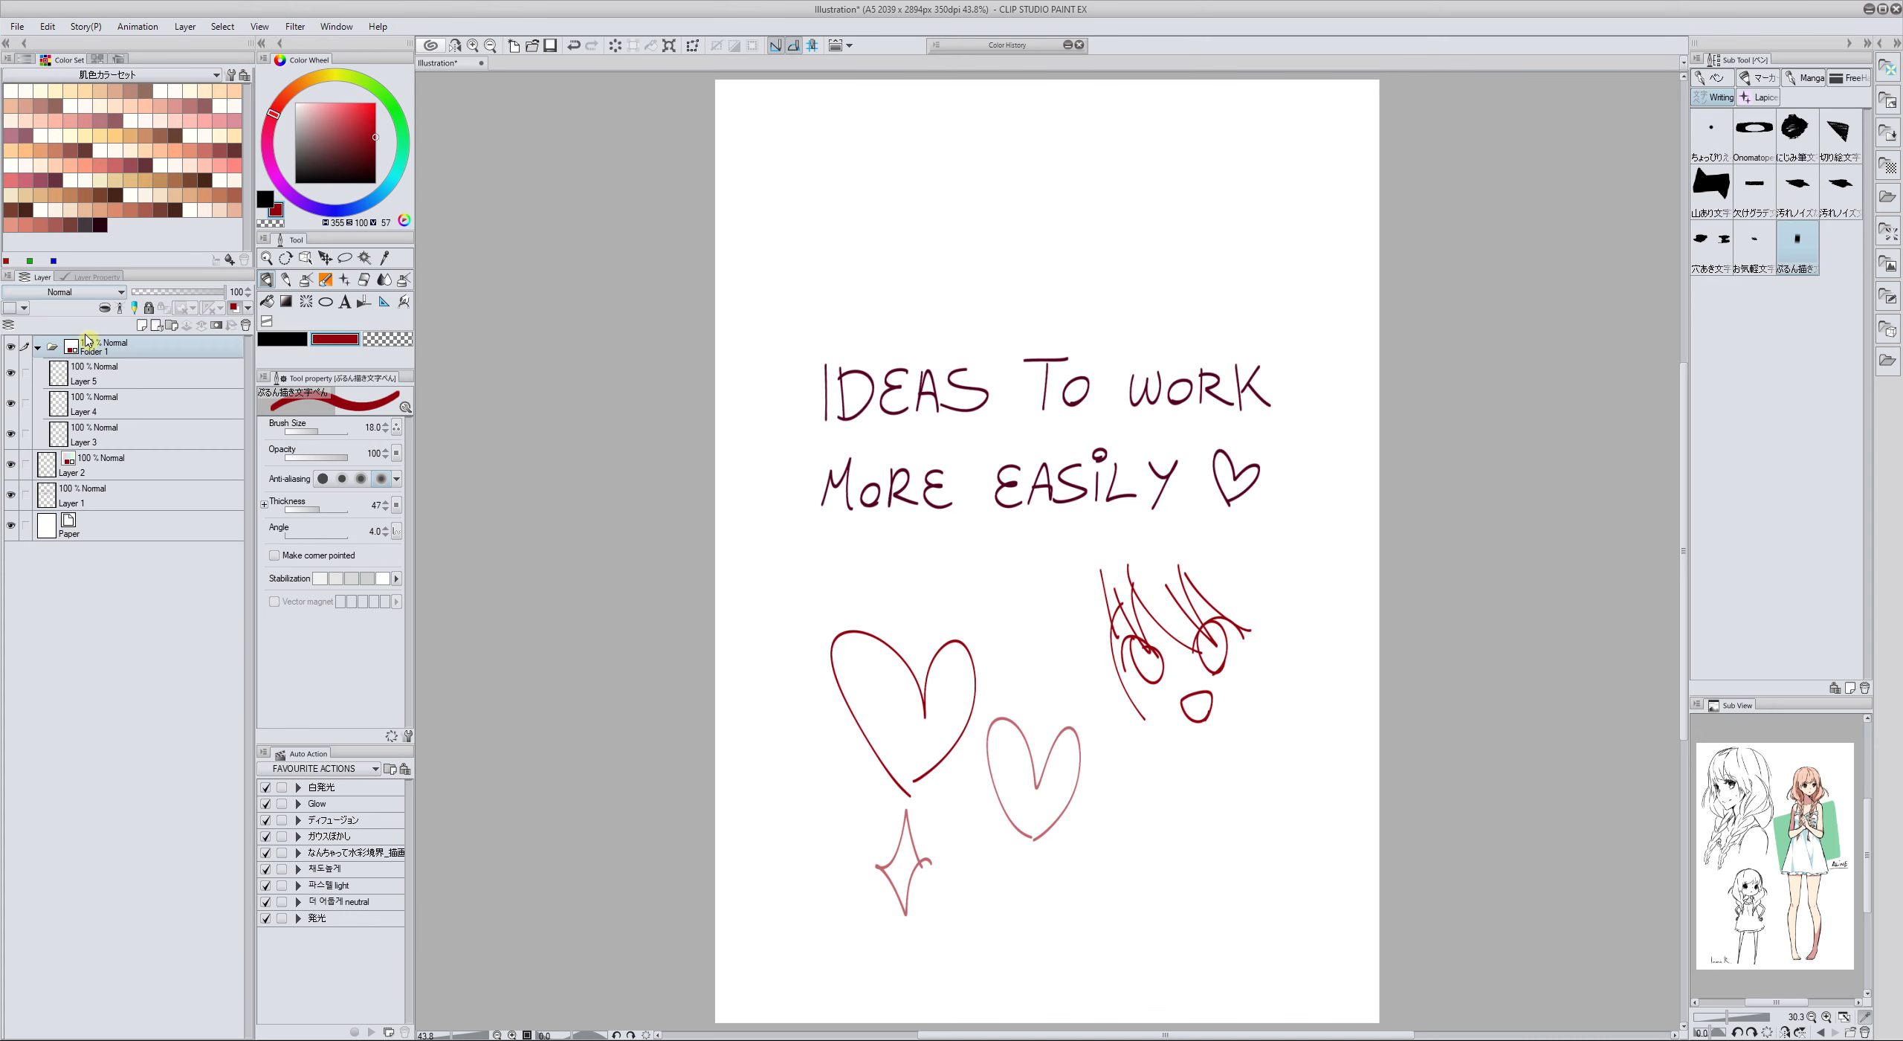
{"action": "left_click", "coordinate": [37, 346]}
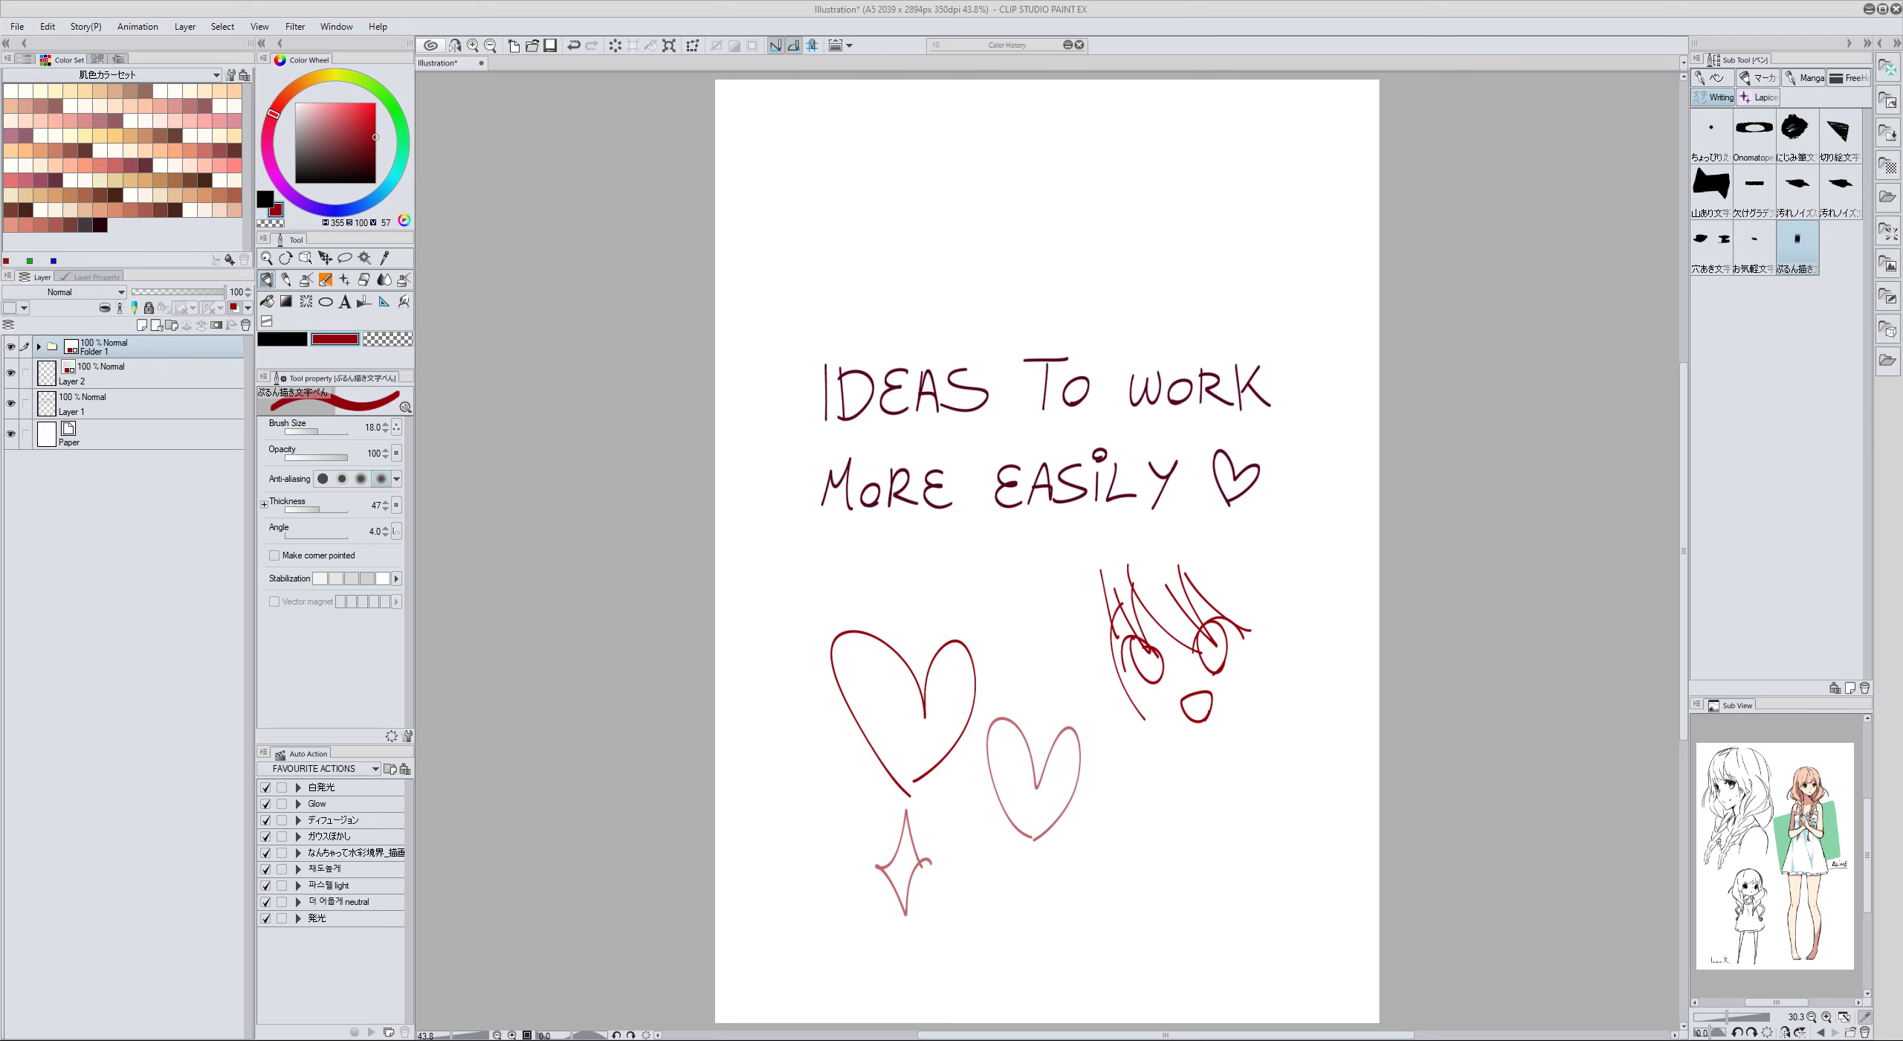
{"action": "left_click", "coordinate": [346, 282]}
{"action": "left_click", "coordinate": [345, 283]}
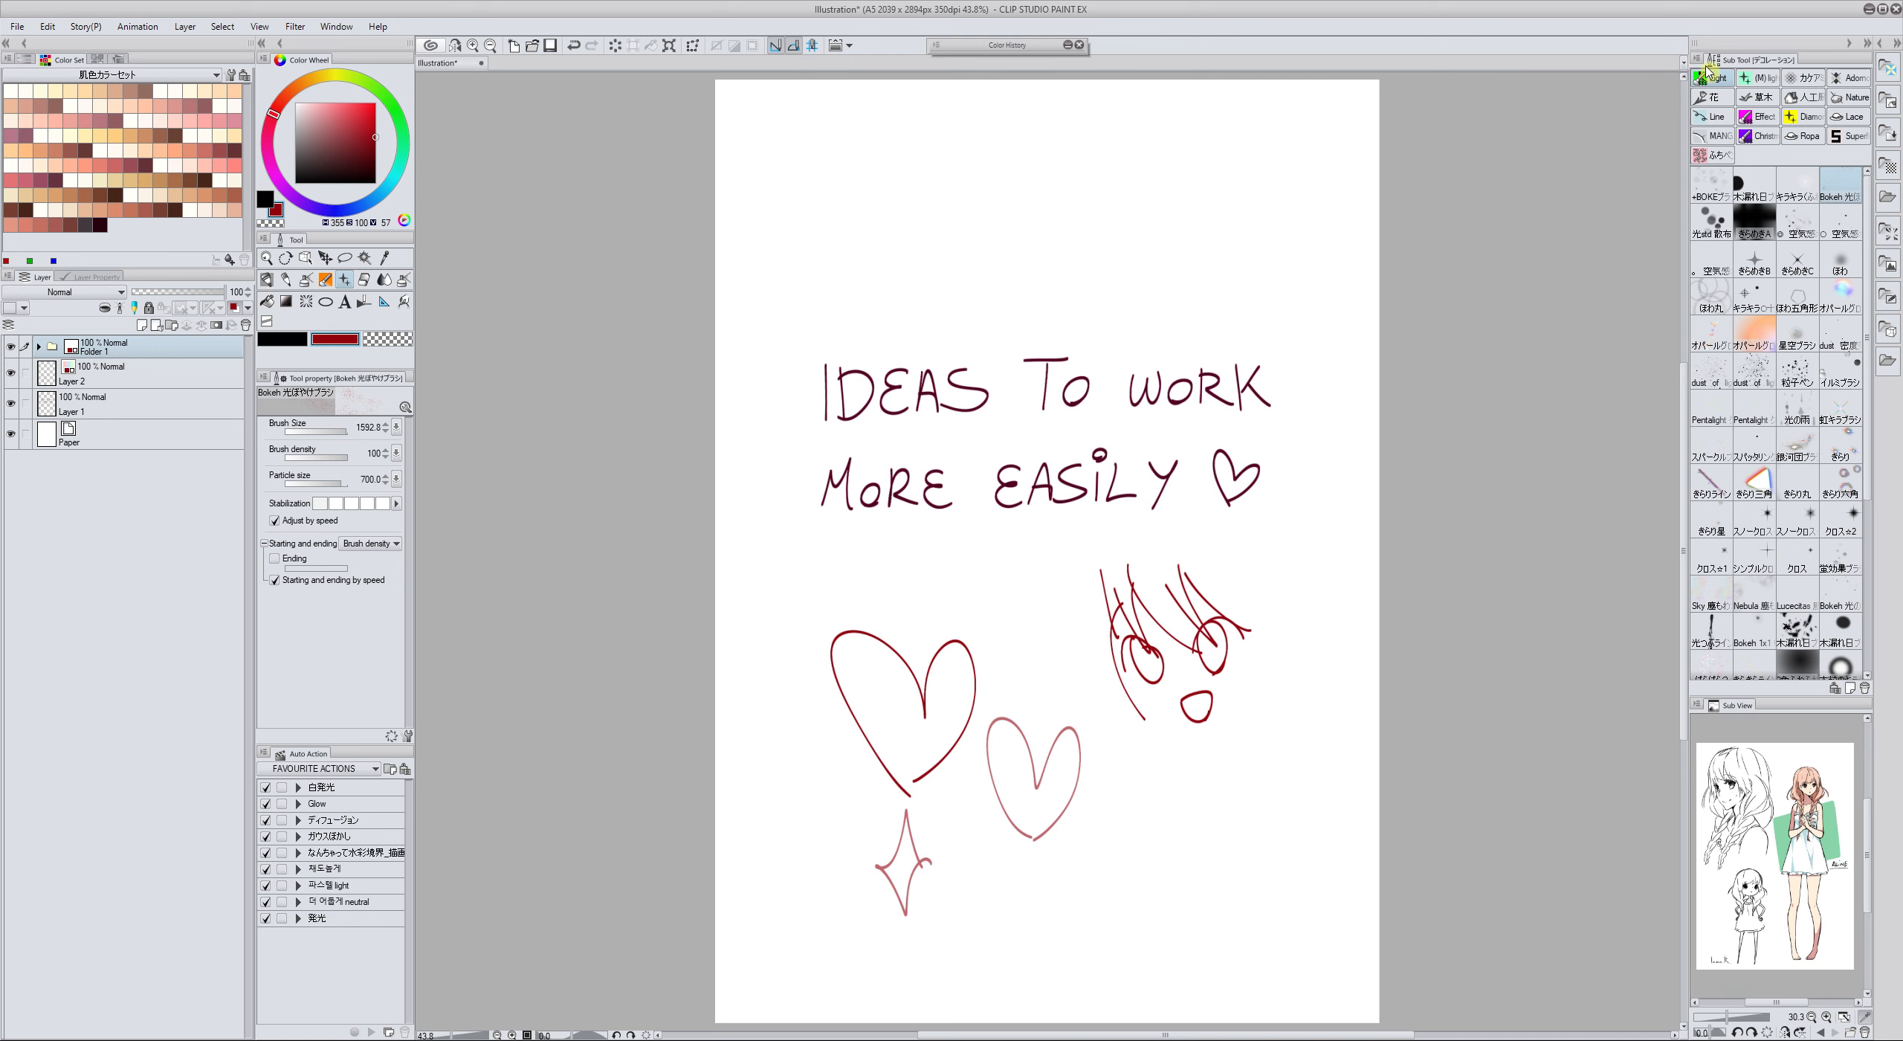
{"action": "left_click", "coordinate": [325, 280]}
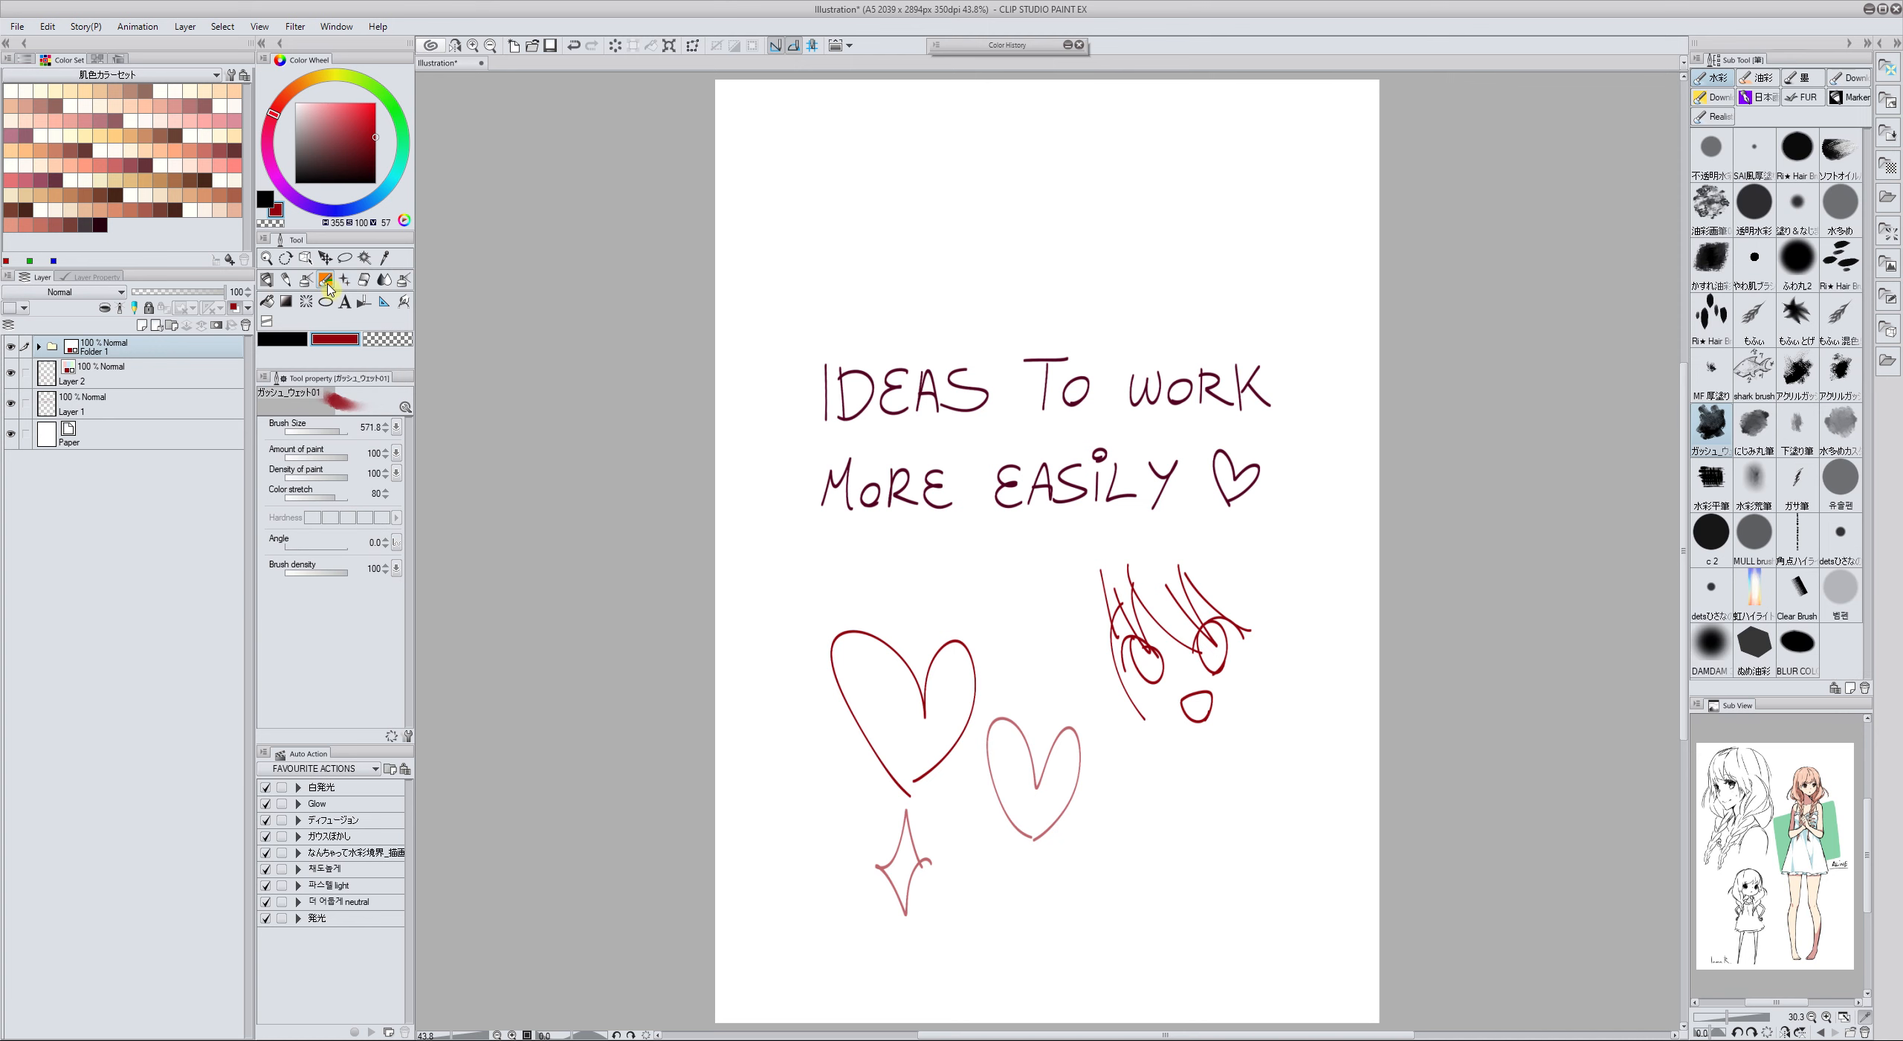
Add a new layer and draw zigzag test strokes above the title with the Alpenglow and Grinning spring pens
{"action": "left_click", "coordinate": [269, 283]}
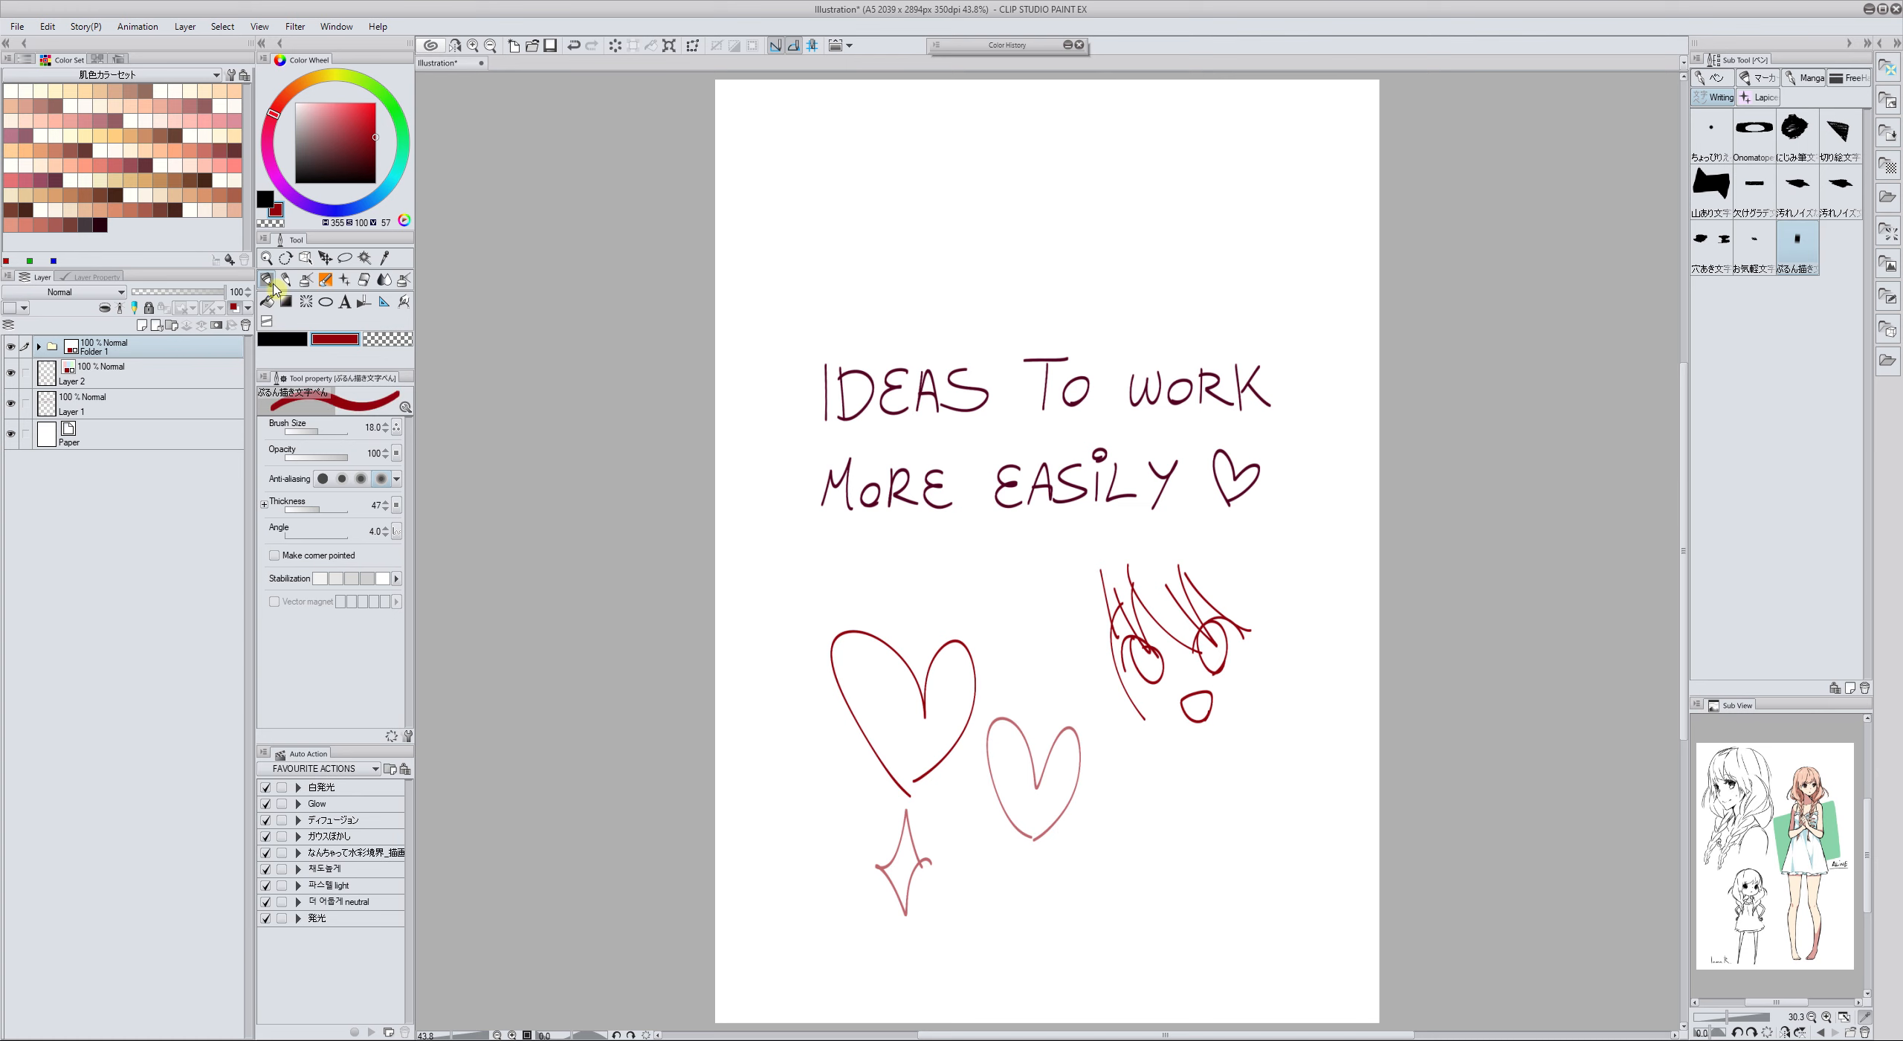
{"action": "left_click", "coordinate": [1762, 97]}
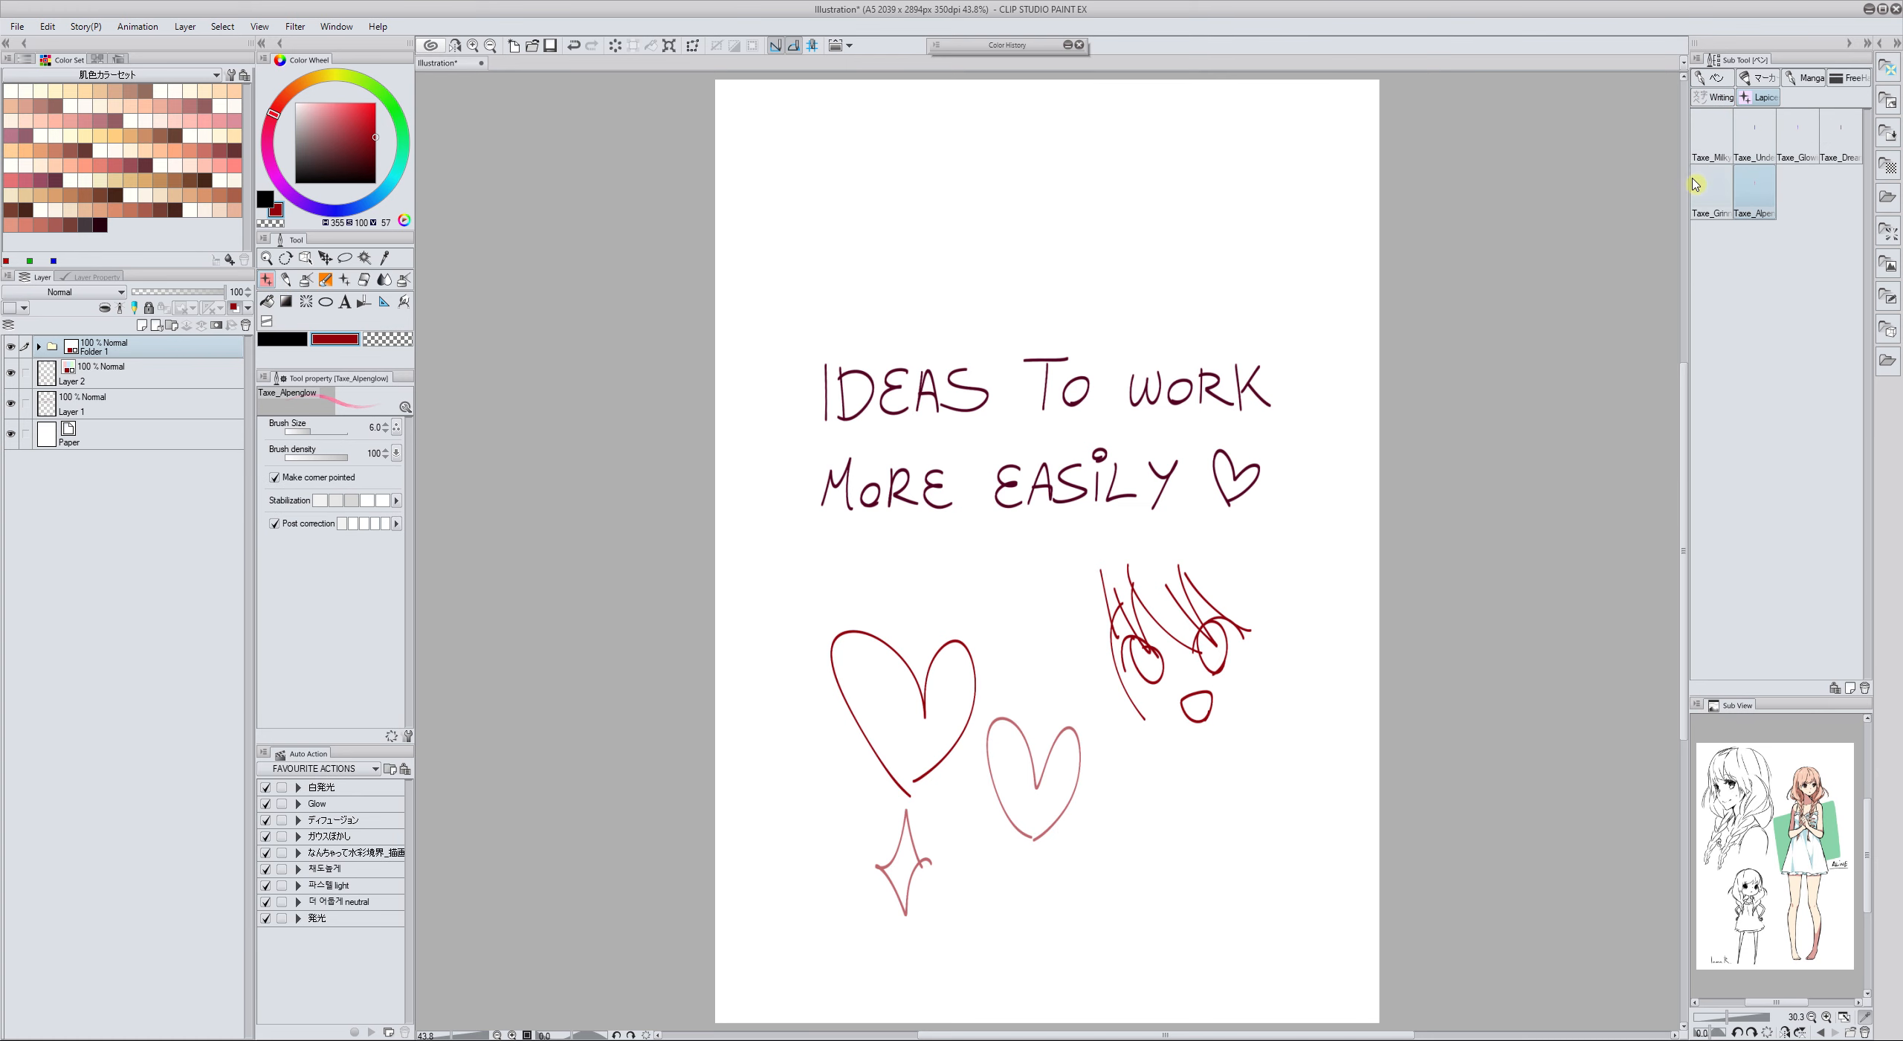
{"action": "left_click", "coordinate": [142, 325]}
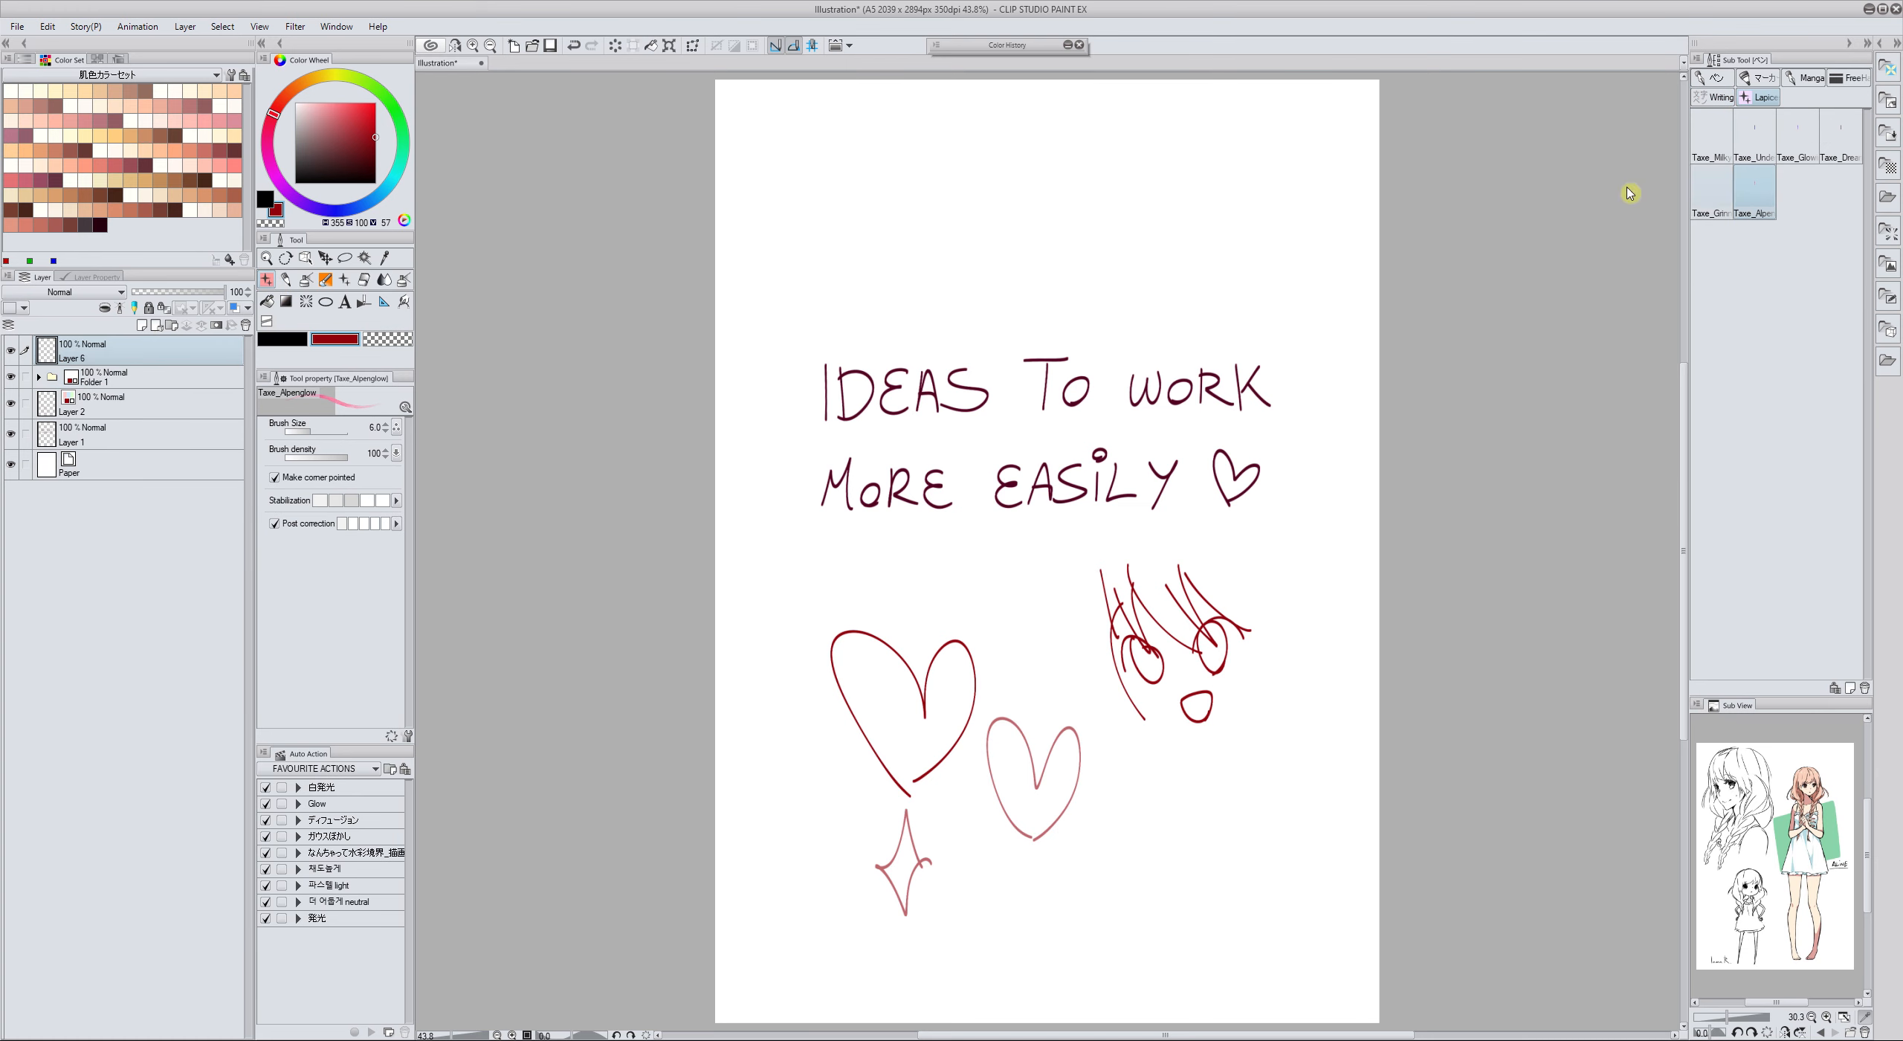
{"action": "mouse_move", "coordinate": [1255, 176]}
{"action": "left_mouse_down"}
{"action": "mouse_move", "coordinate": [1164, 275]}
{"action": "mouse_move", "coordinate": [1100, 278]}
{"action": "mouse_move", "coordinate": [1019, 225]}
{"action": "left_mouse_up"}
{"action": "left_click", "coordinate": [1710, 192]}
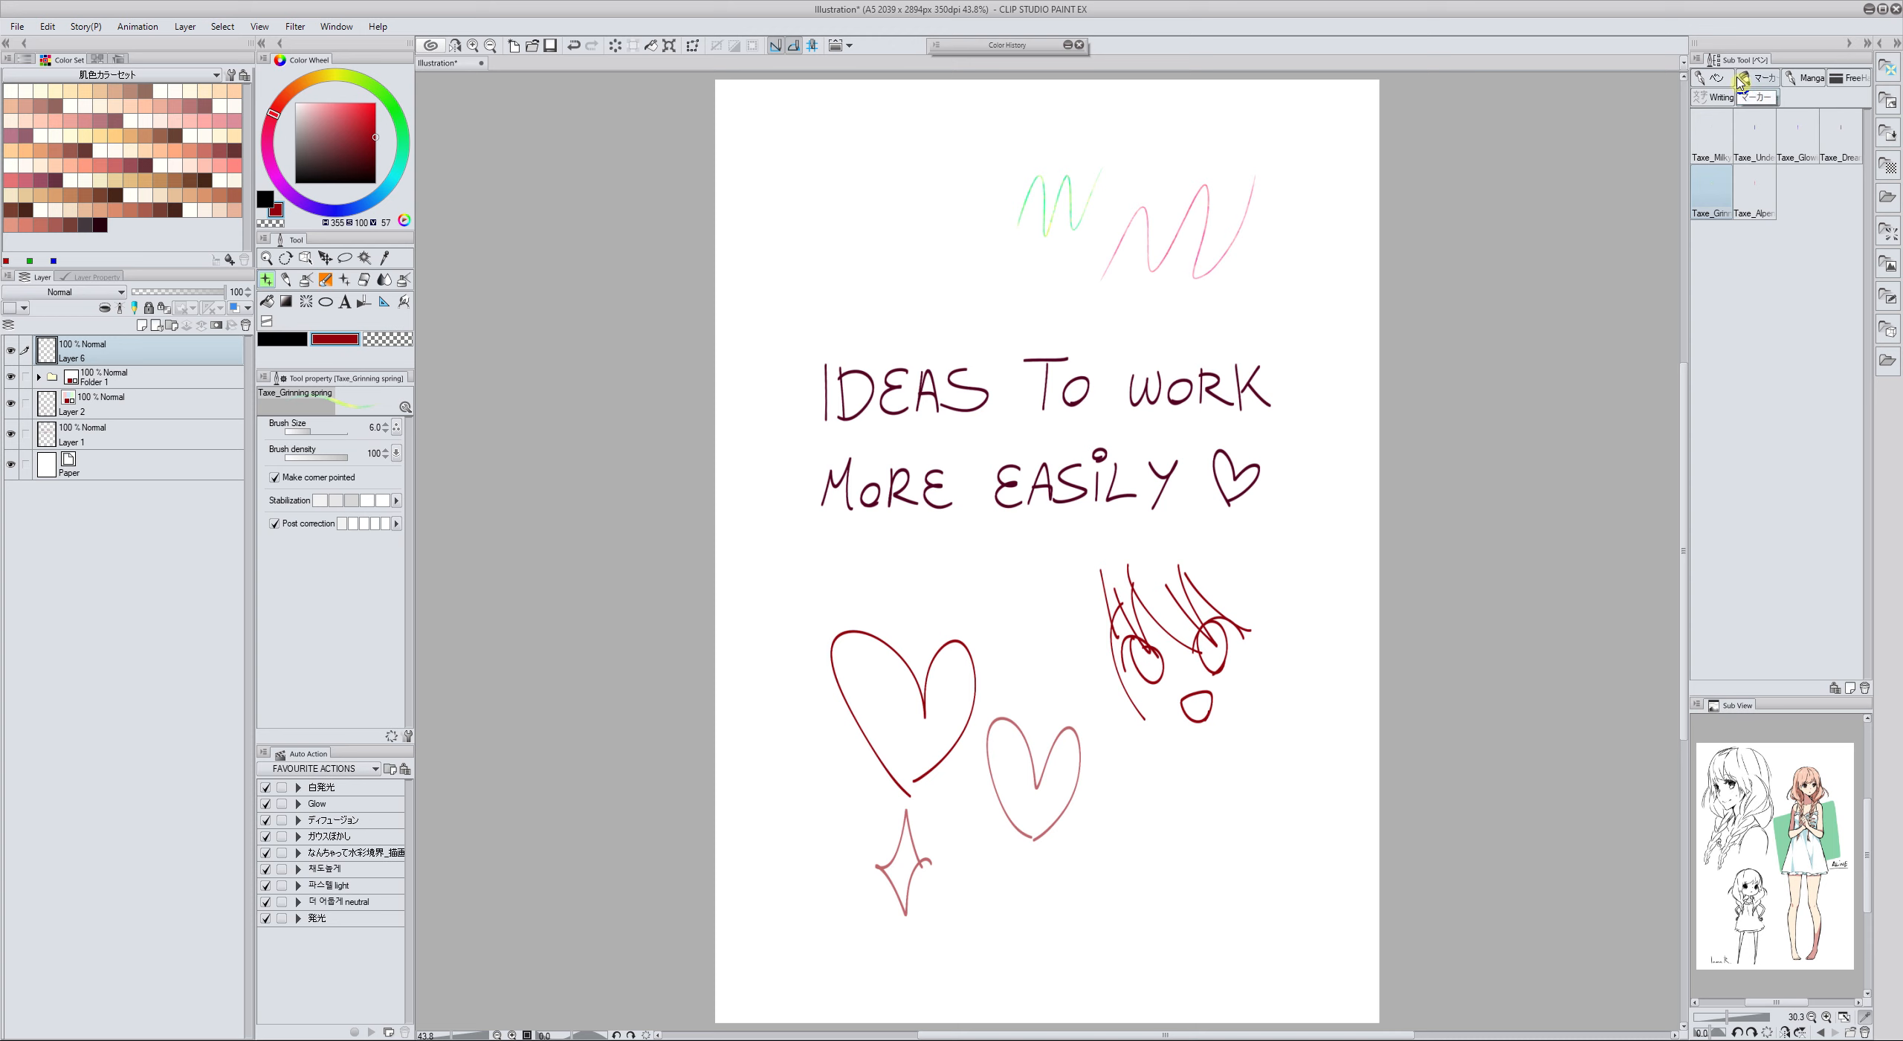
Move the Grinning spring sub tool into its own sub tool group and rename that group Random
{"action": "left_click_drag", "start_coordinate": [1712, 192], "coordinate": [1789, 105]}
{"action": "left_click", "coordinate": [1800, 99]}
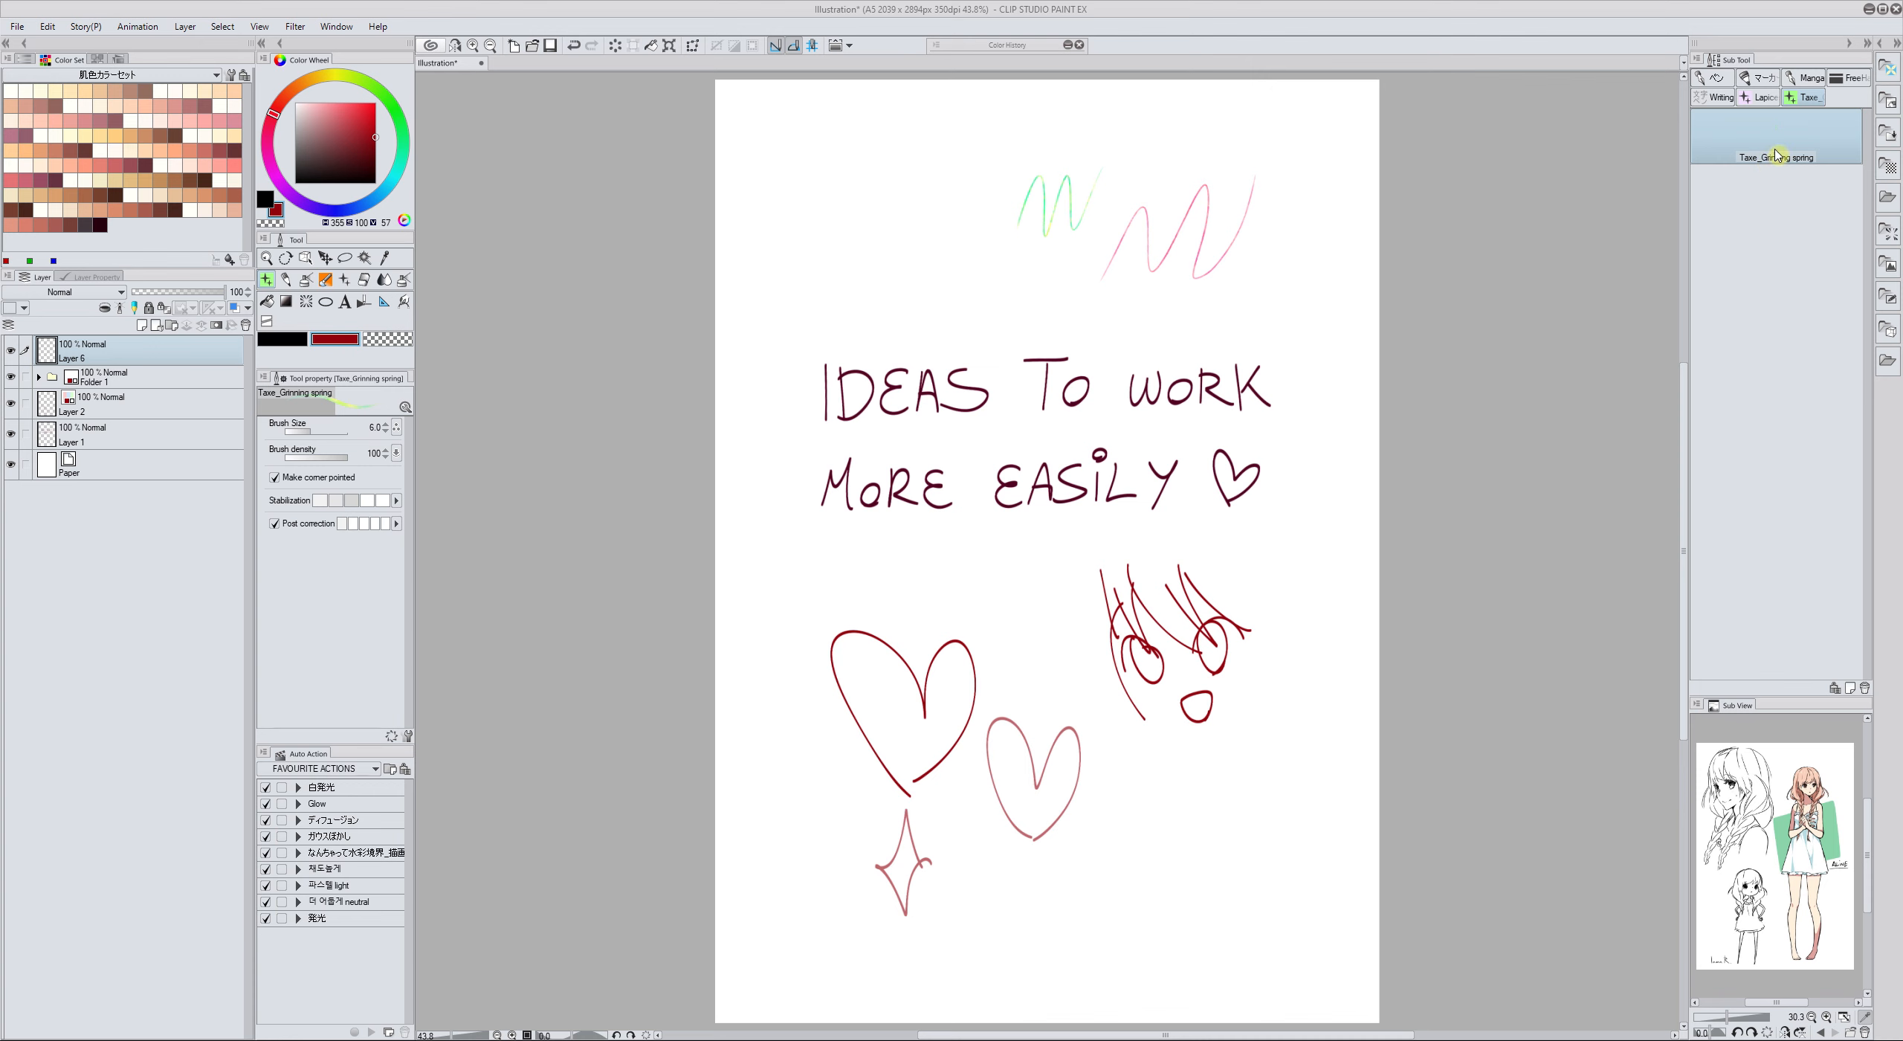
{"action": "right_click", "coordinate": [1798, 99]}
{"action": "left_click", "coordinate": [1799, 106]}
{"action": "left_click", "coordinate": [1088, 547]}
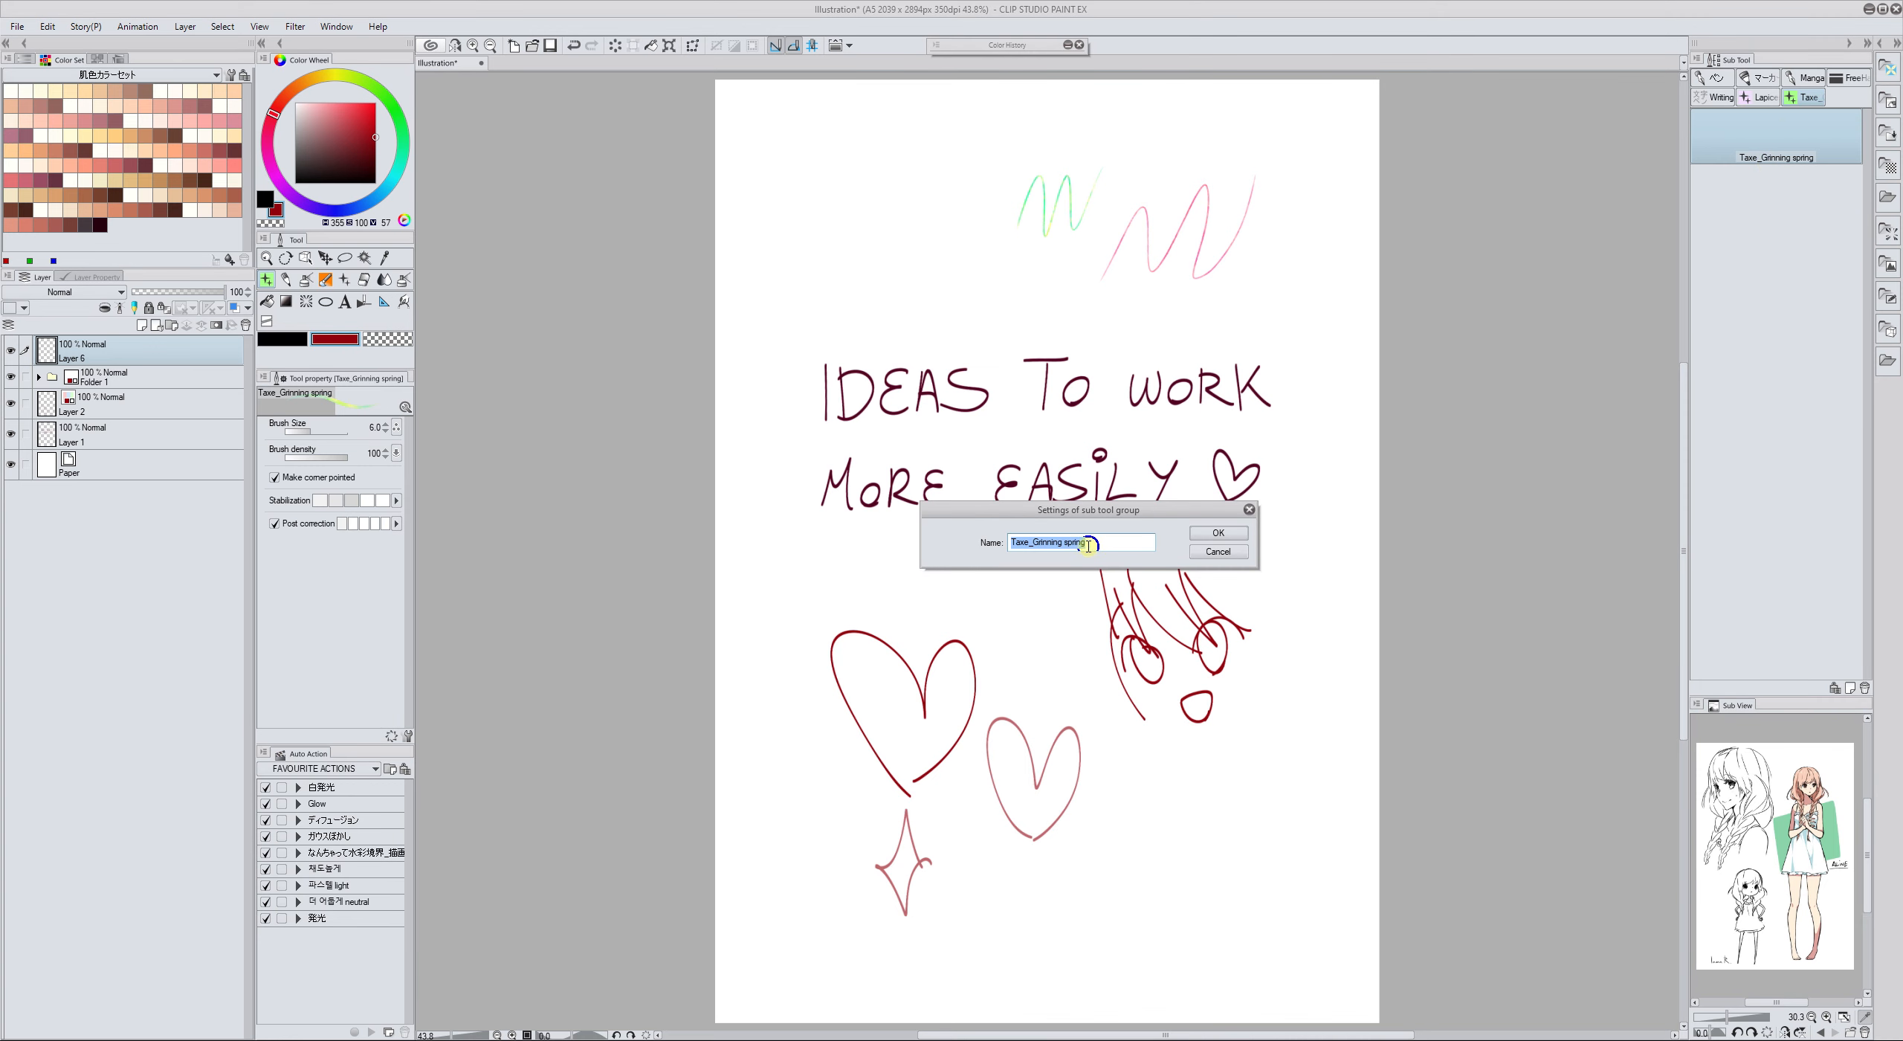
{"action": "type", "text": "R"}
{"action": "left_click", "coordinate": [1215, 536]}
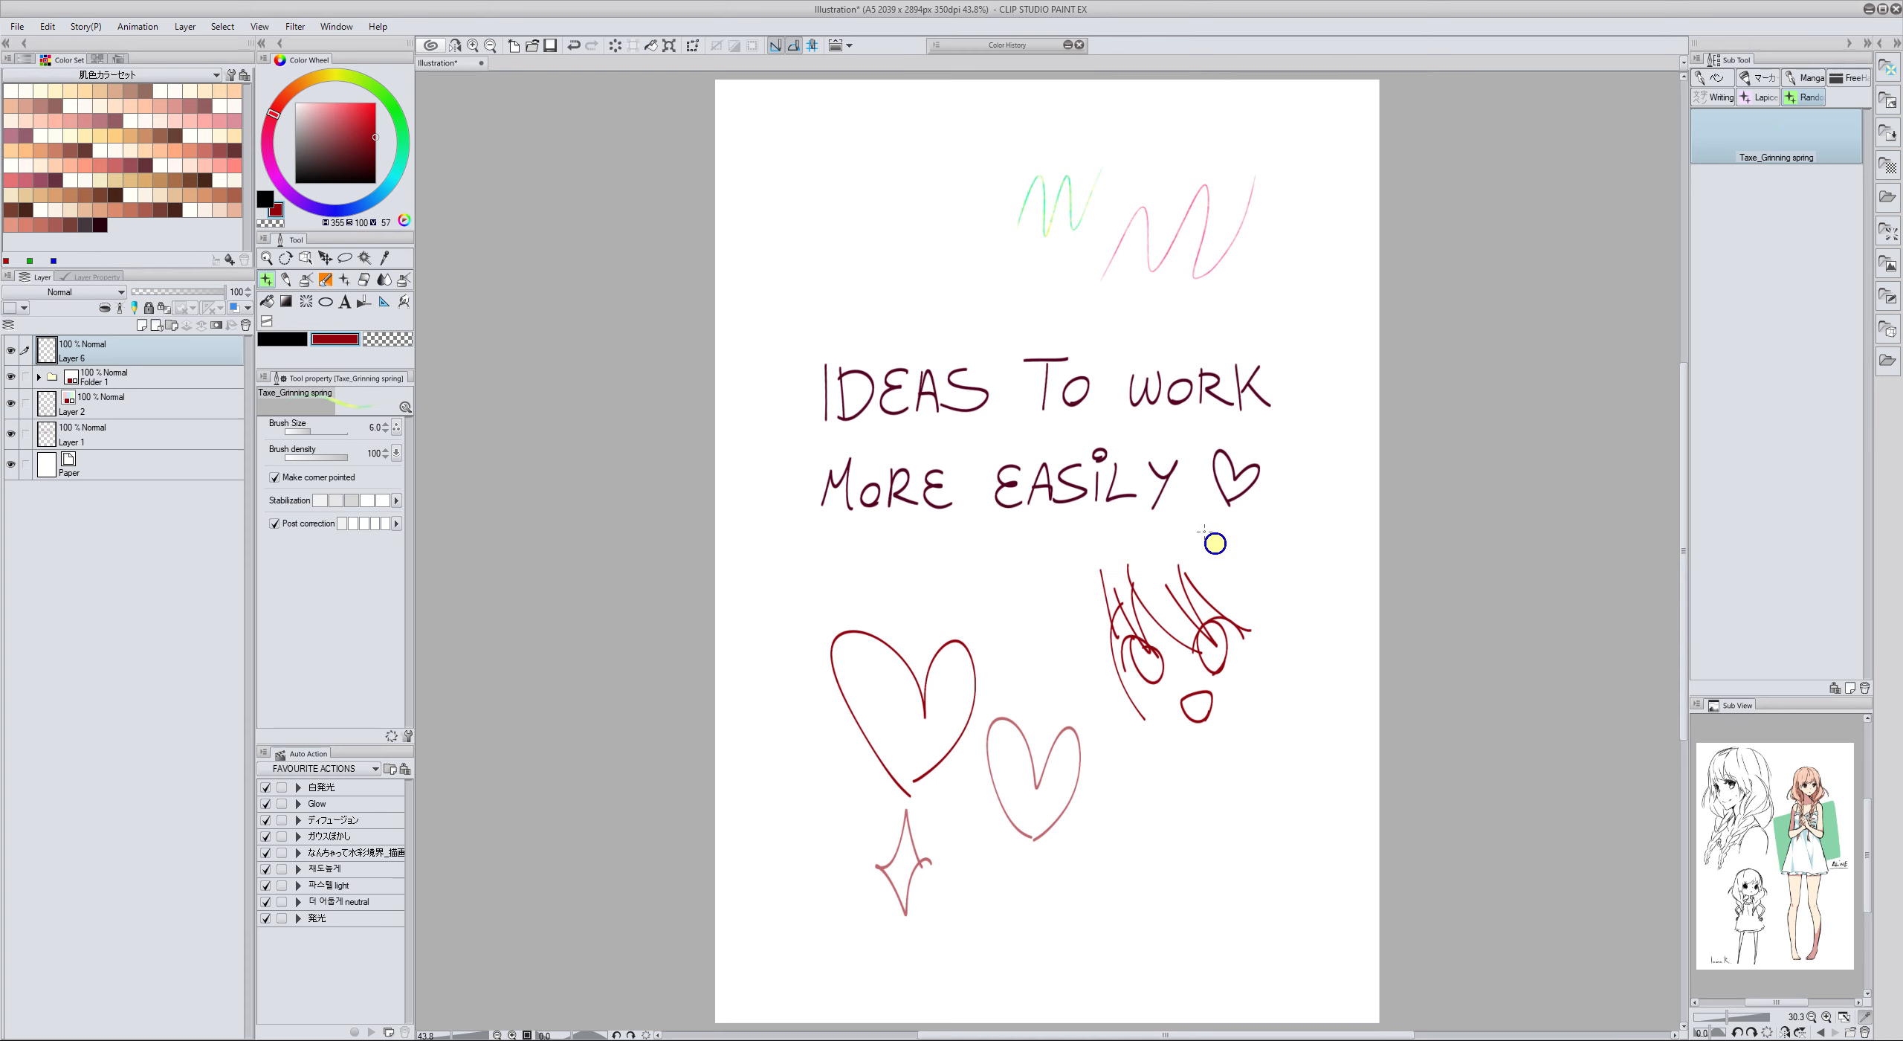
{"action": "left_click", "coordinate": [1759, 100]}
{"action": "mouse_move", "coordinate": [1707, 196]}
{"action": "left_mouse_down"}
{"action": "mouse_move", "coordinate": [1809, 100]}
{"action": "mouse_move", "coordinate": [1761, 102]}
{"action": "left_mouse_up"}
{"action": "left_click", "coordinate": [1802, 101]}
{"action": "left_click", "coordinate": [344, 279]}
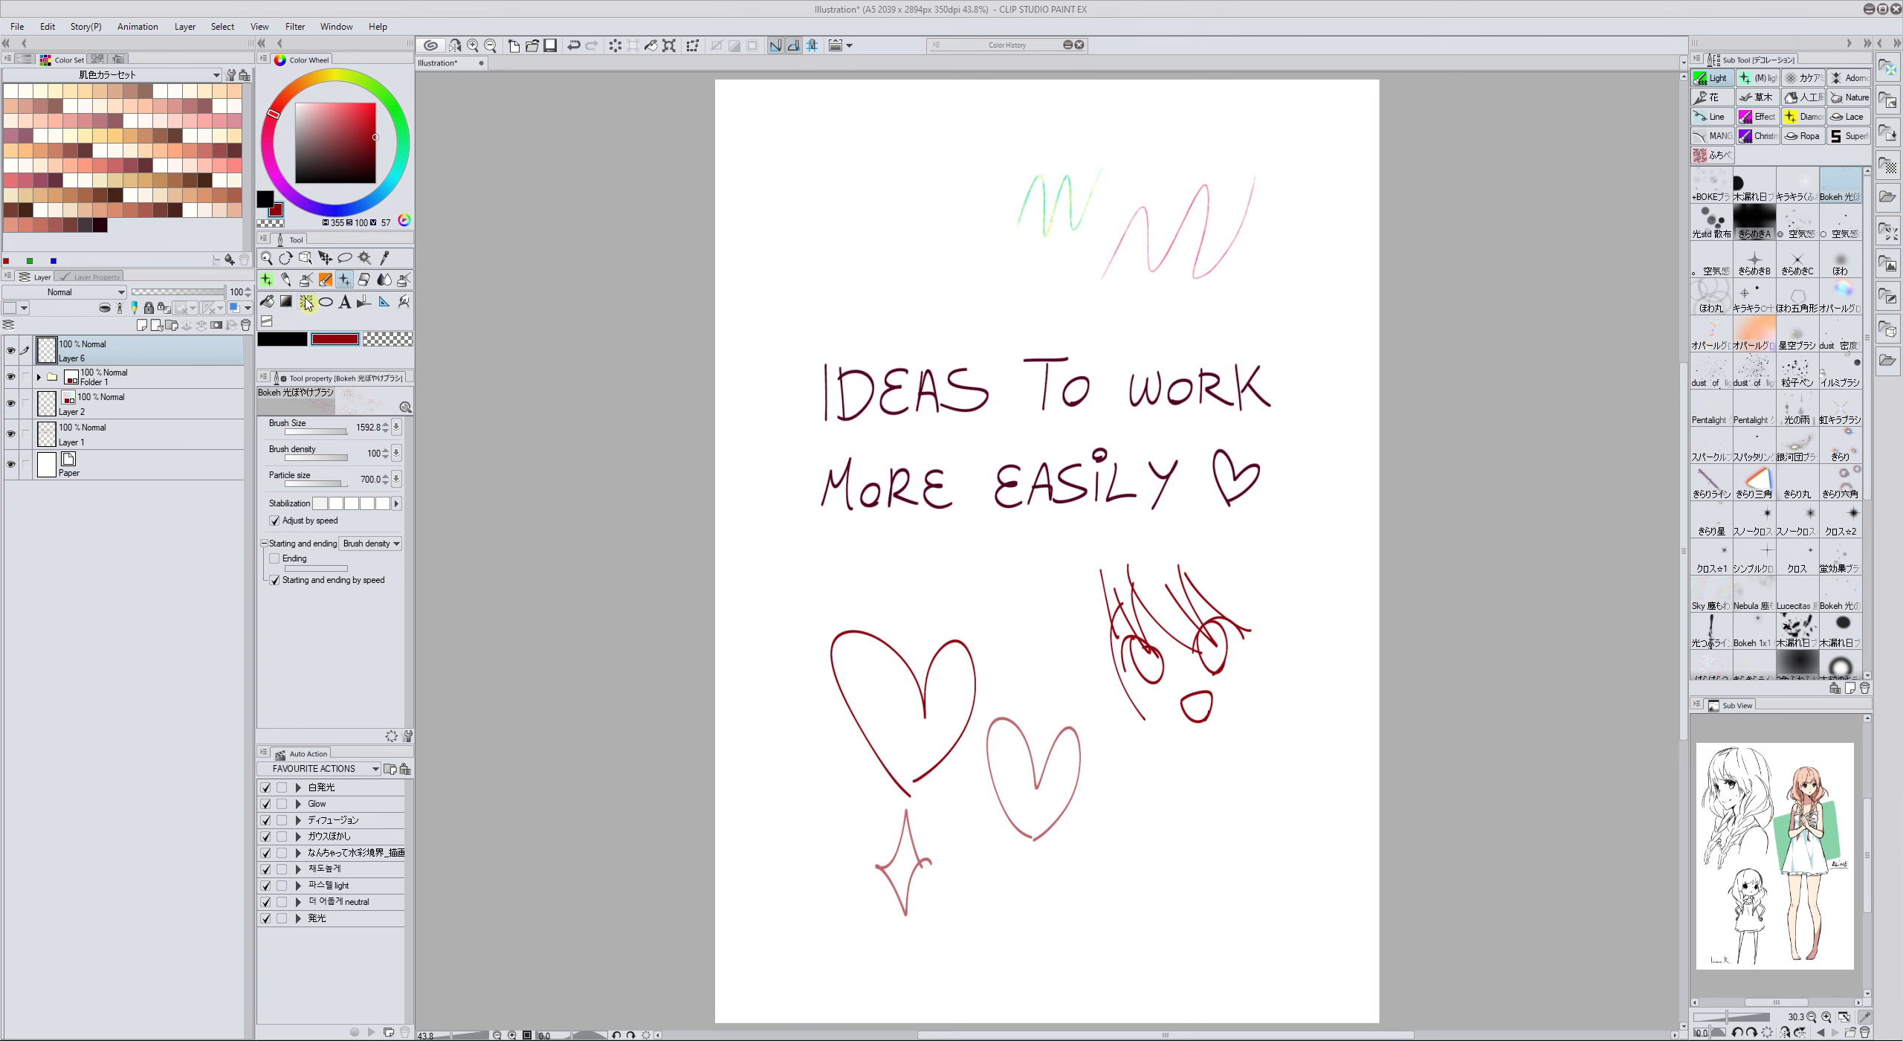
Make the Grinning spring sub tool a standalone tool in the Tool palette and select it
{"action": "left_click", "coordinate": [268, 280]}
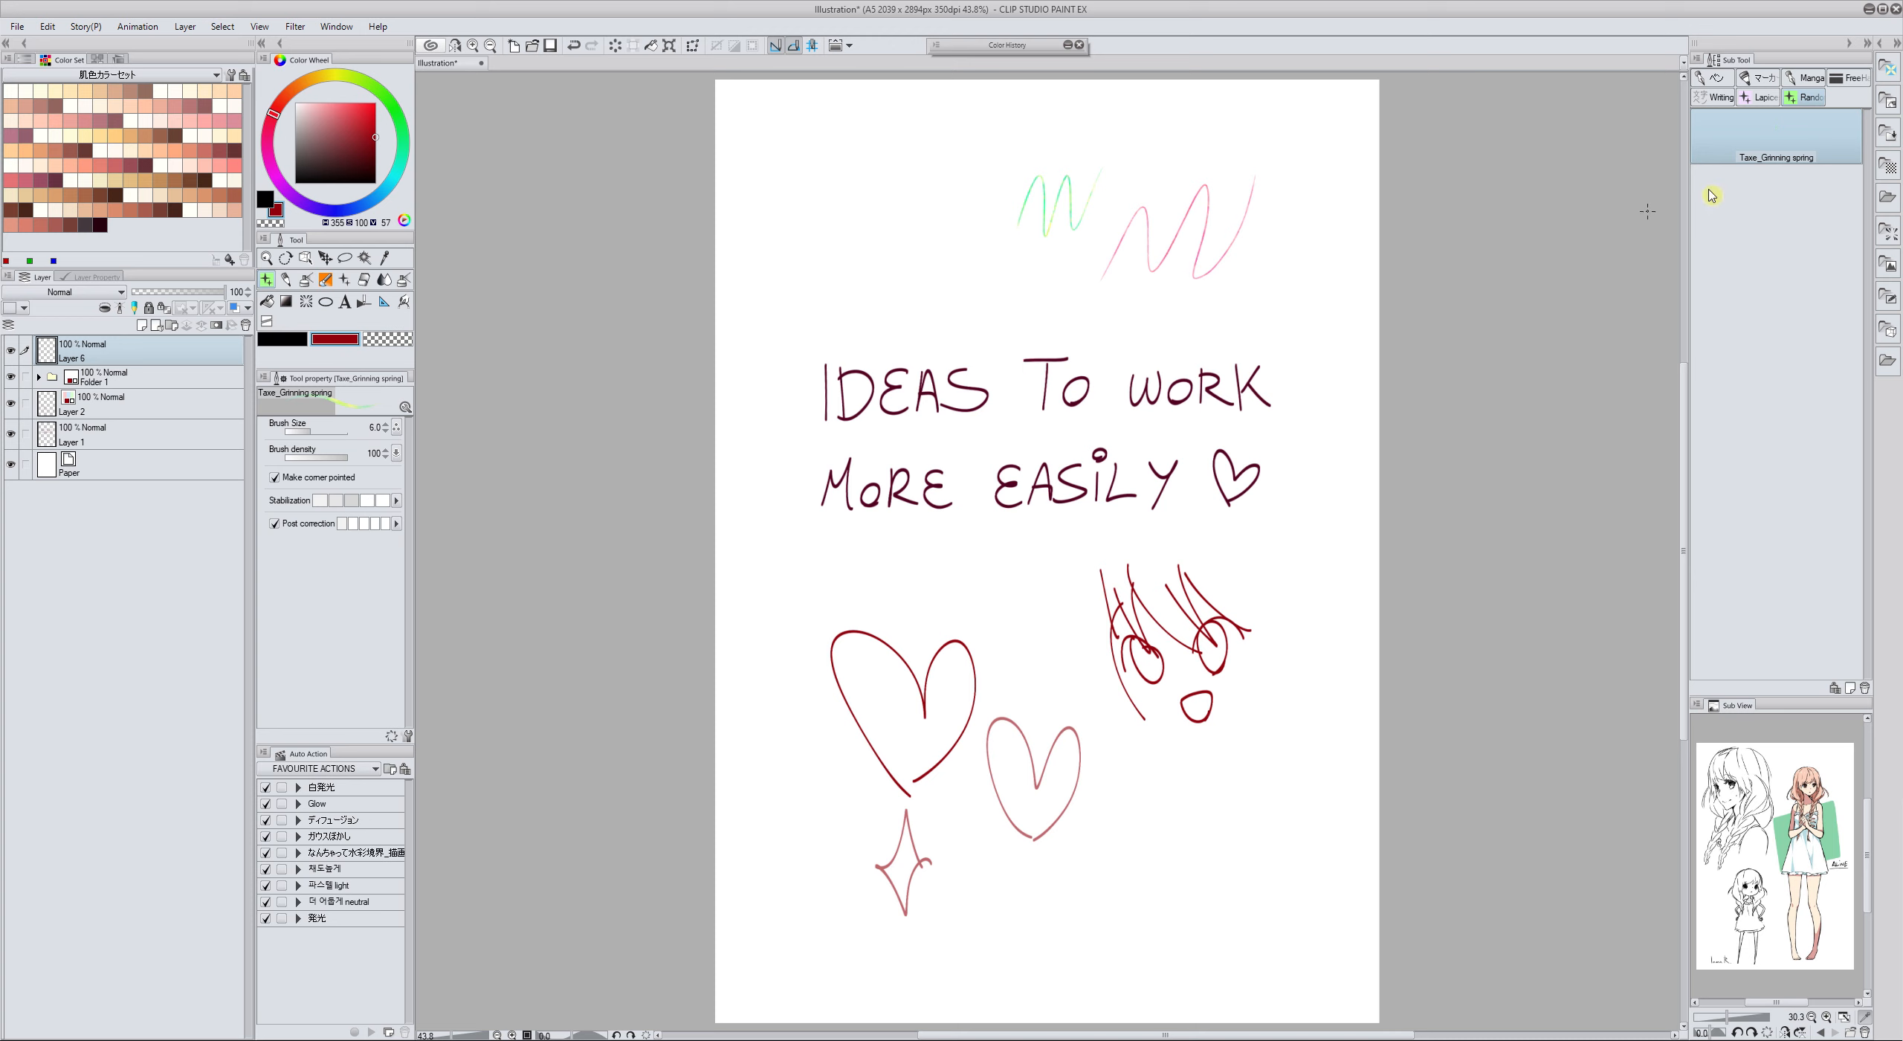
{"action": "left_click_drag", "start_coordinate": [1776, 142], "coordinate": [292, 331]}
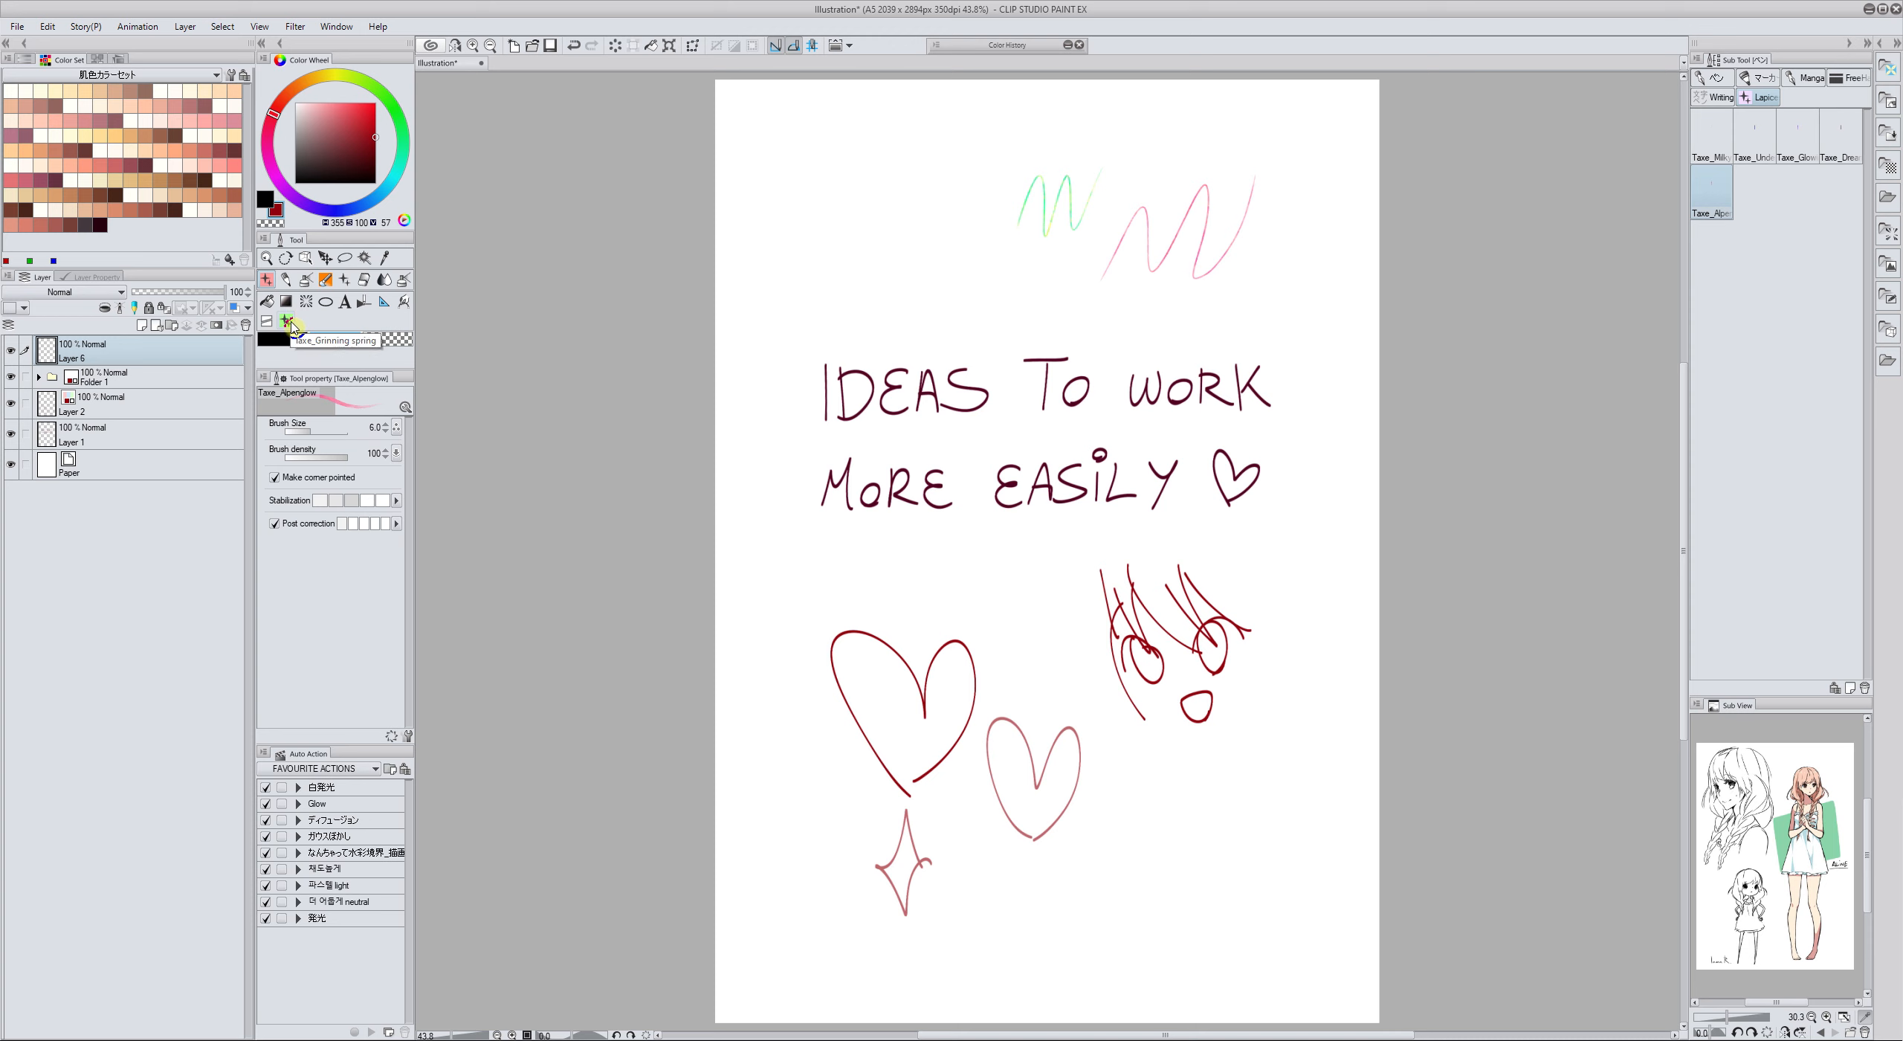
{"action": "left_click", "coordinate": [289, 324]}
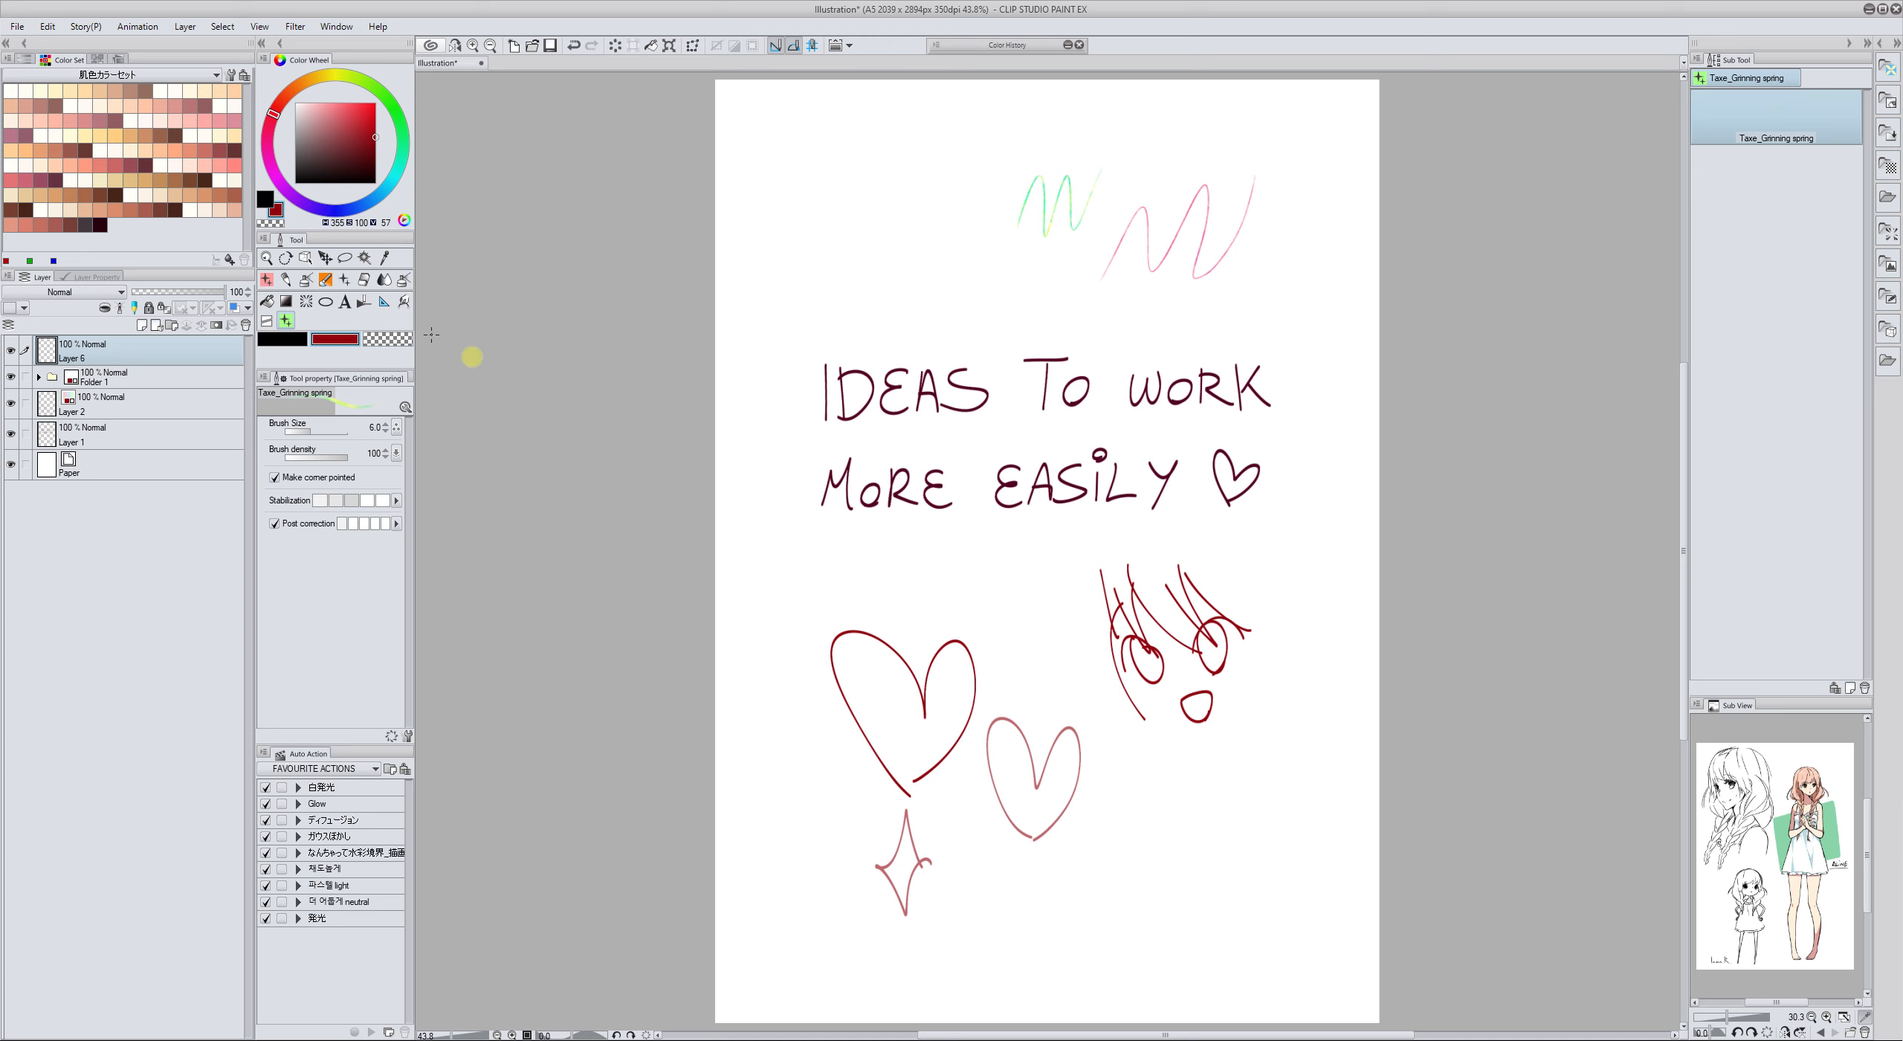
Paint over the green zigzag above the title with the Color burn tool
{"action": "left_click", "coordinate": [404, 281]}
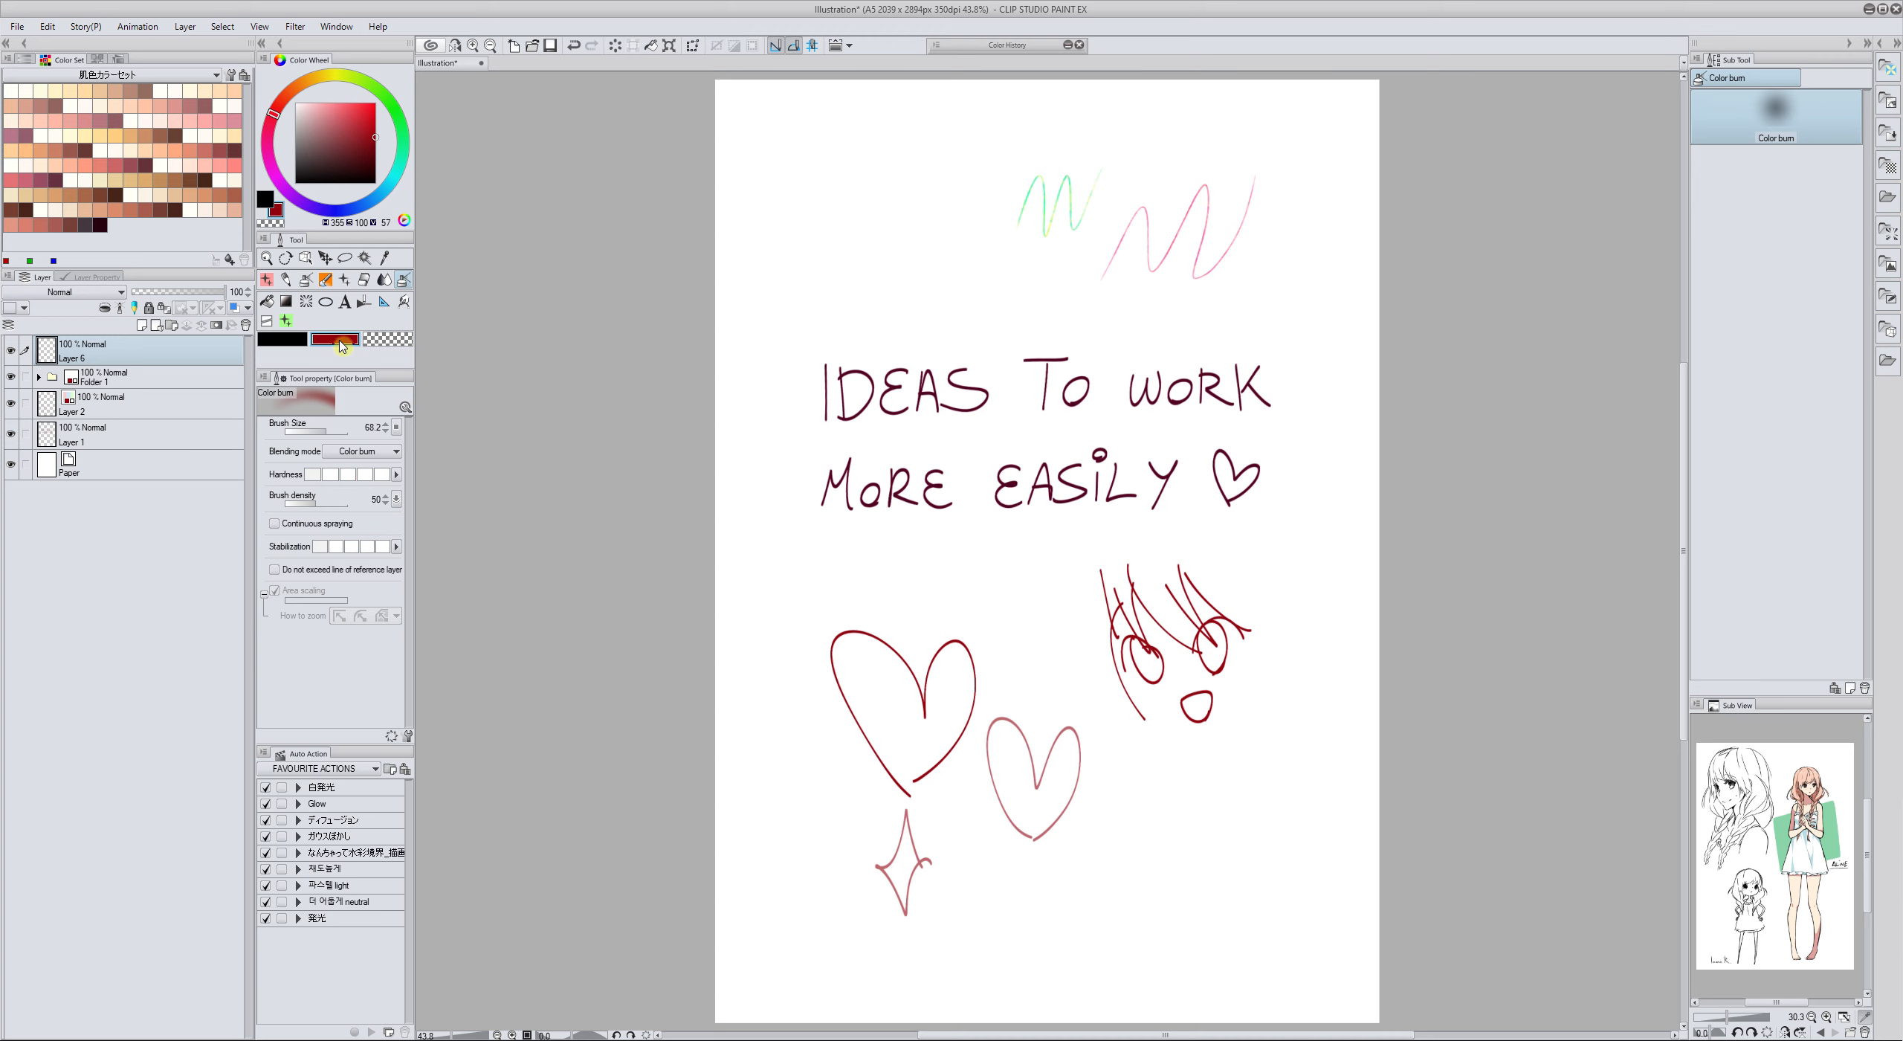
{"action": "mouse_move", "coordinate": [1159, 239]}
{"action": "left_mouse_down"}
{"action": "mouse_move", "coordinate": [1135, 275]}
{"action": "mouse_move", "coordinate": [1062, 182]}
{"action": "mouse_move", "coordinate": [1044, 198]}
{"action": "mouse_move", "coordinate": [1041, 178]}
{"action": "mouse_move", "coordinate": [1087, 176]}
{"action": "left_mouse_up"}
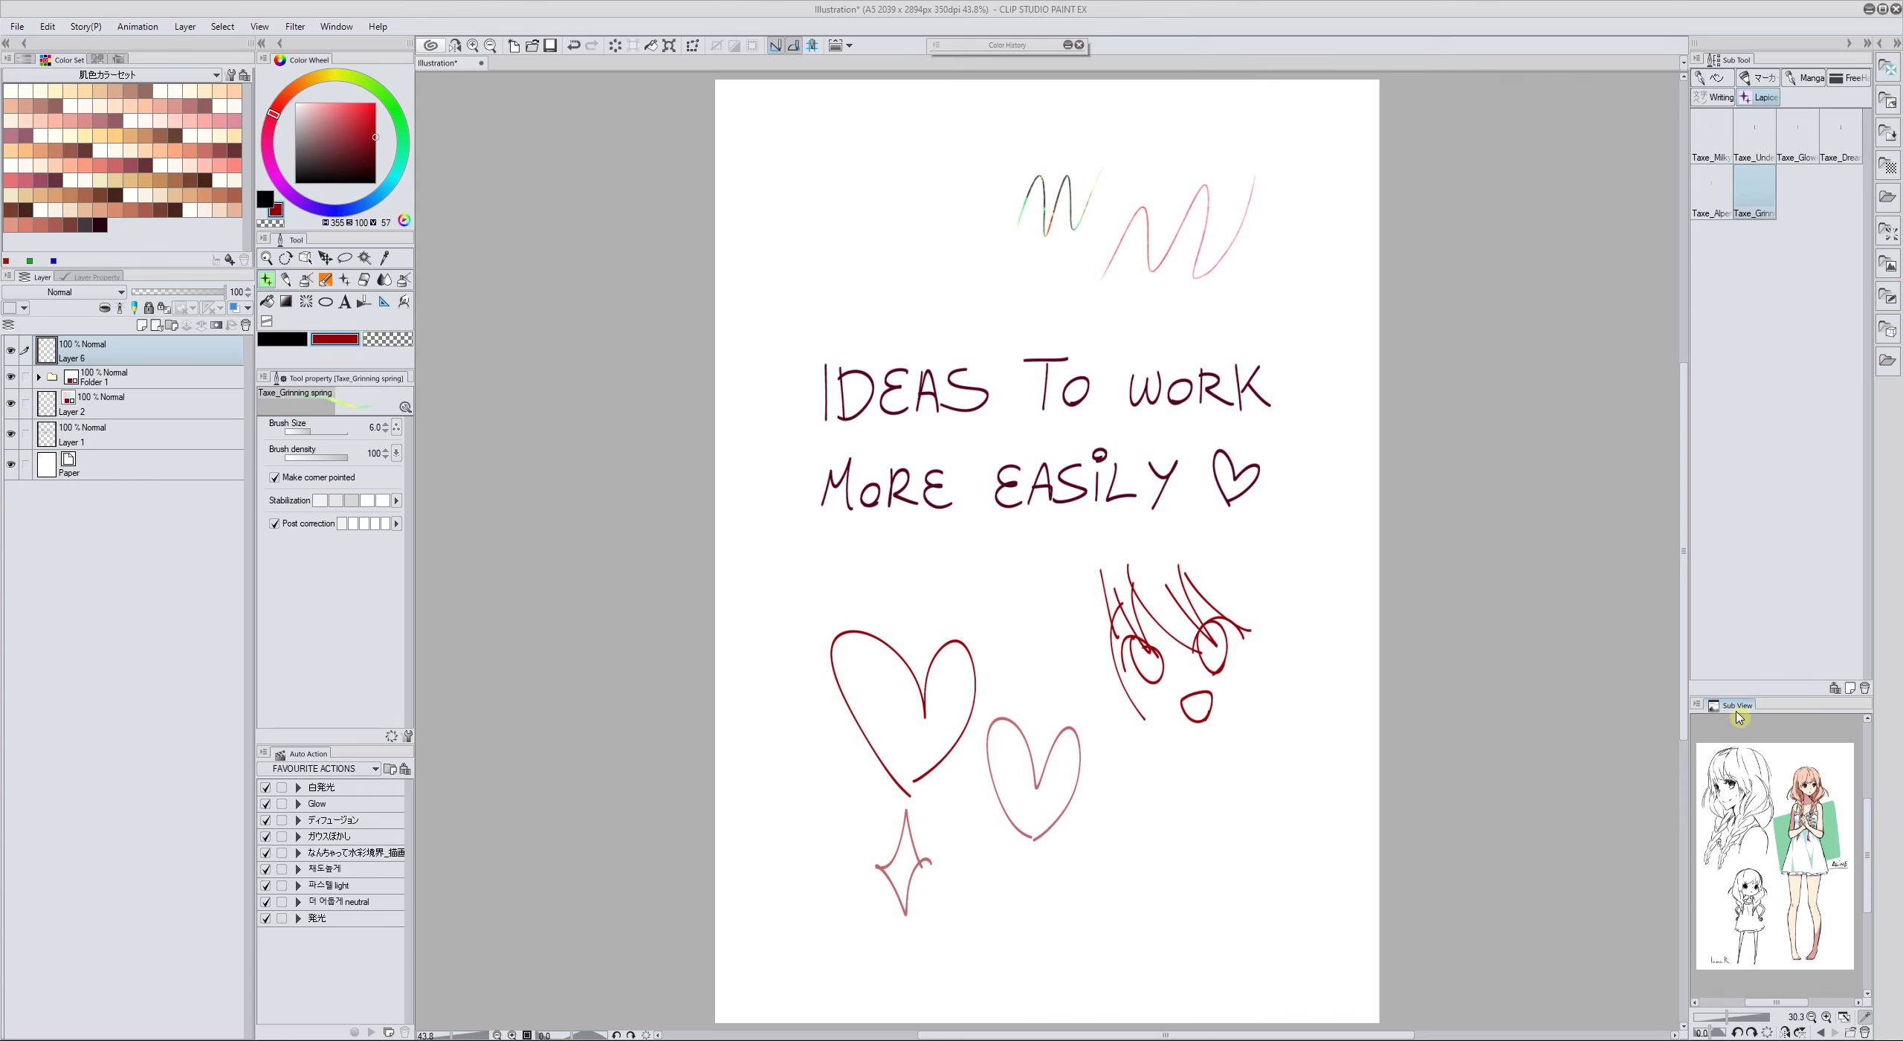
Detach the Sub View palette into its own column, and combine it with the Sub Tool palette in one tabbed dock
{"action": "left_click_drag", "start_coordinate": [1740, 710], "coordinate": [1312, 394]}
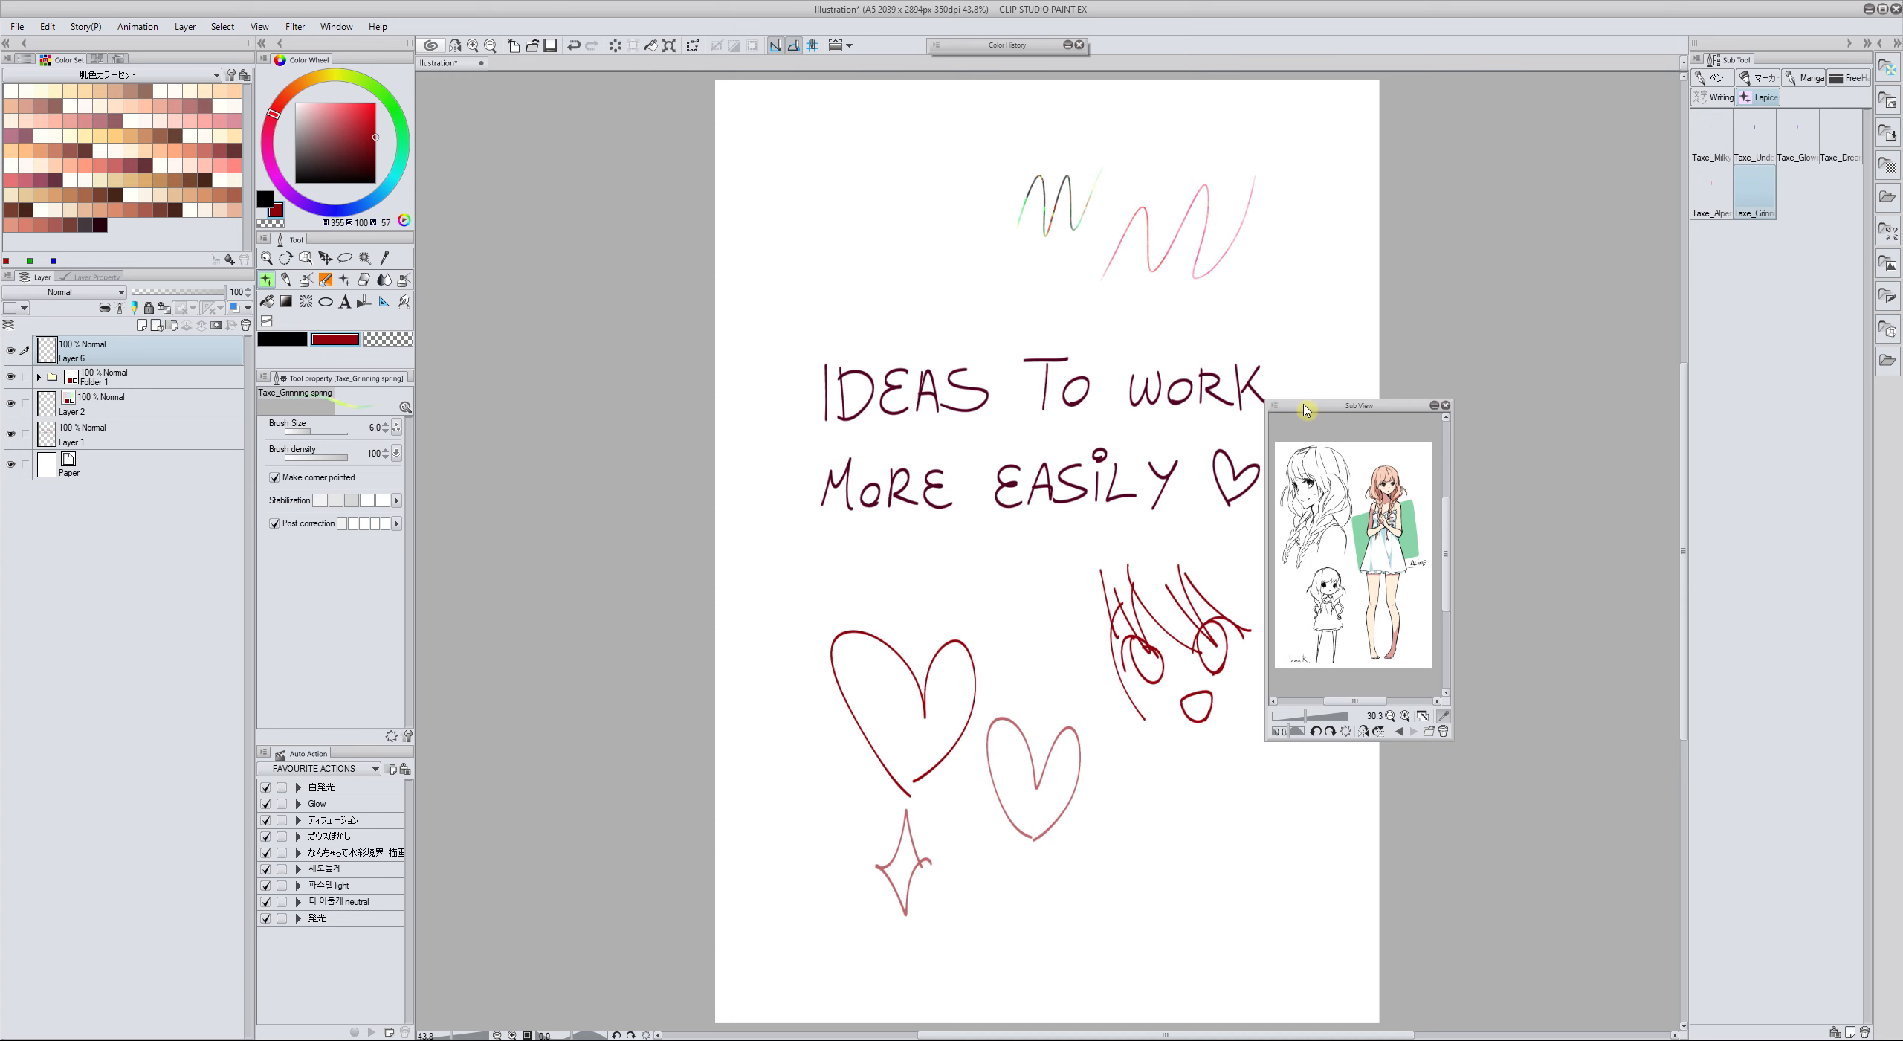
{"action": "left_click_drag", "start_coordinate": [1308, 407], "coordinate": [1876, 425]}
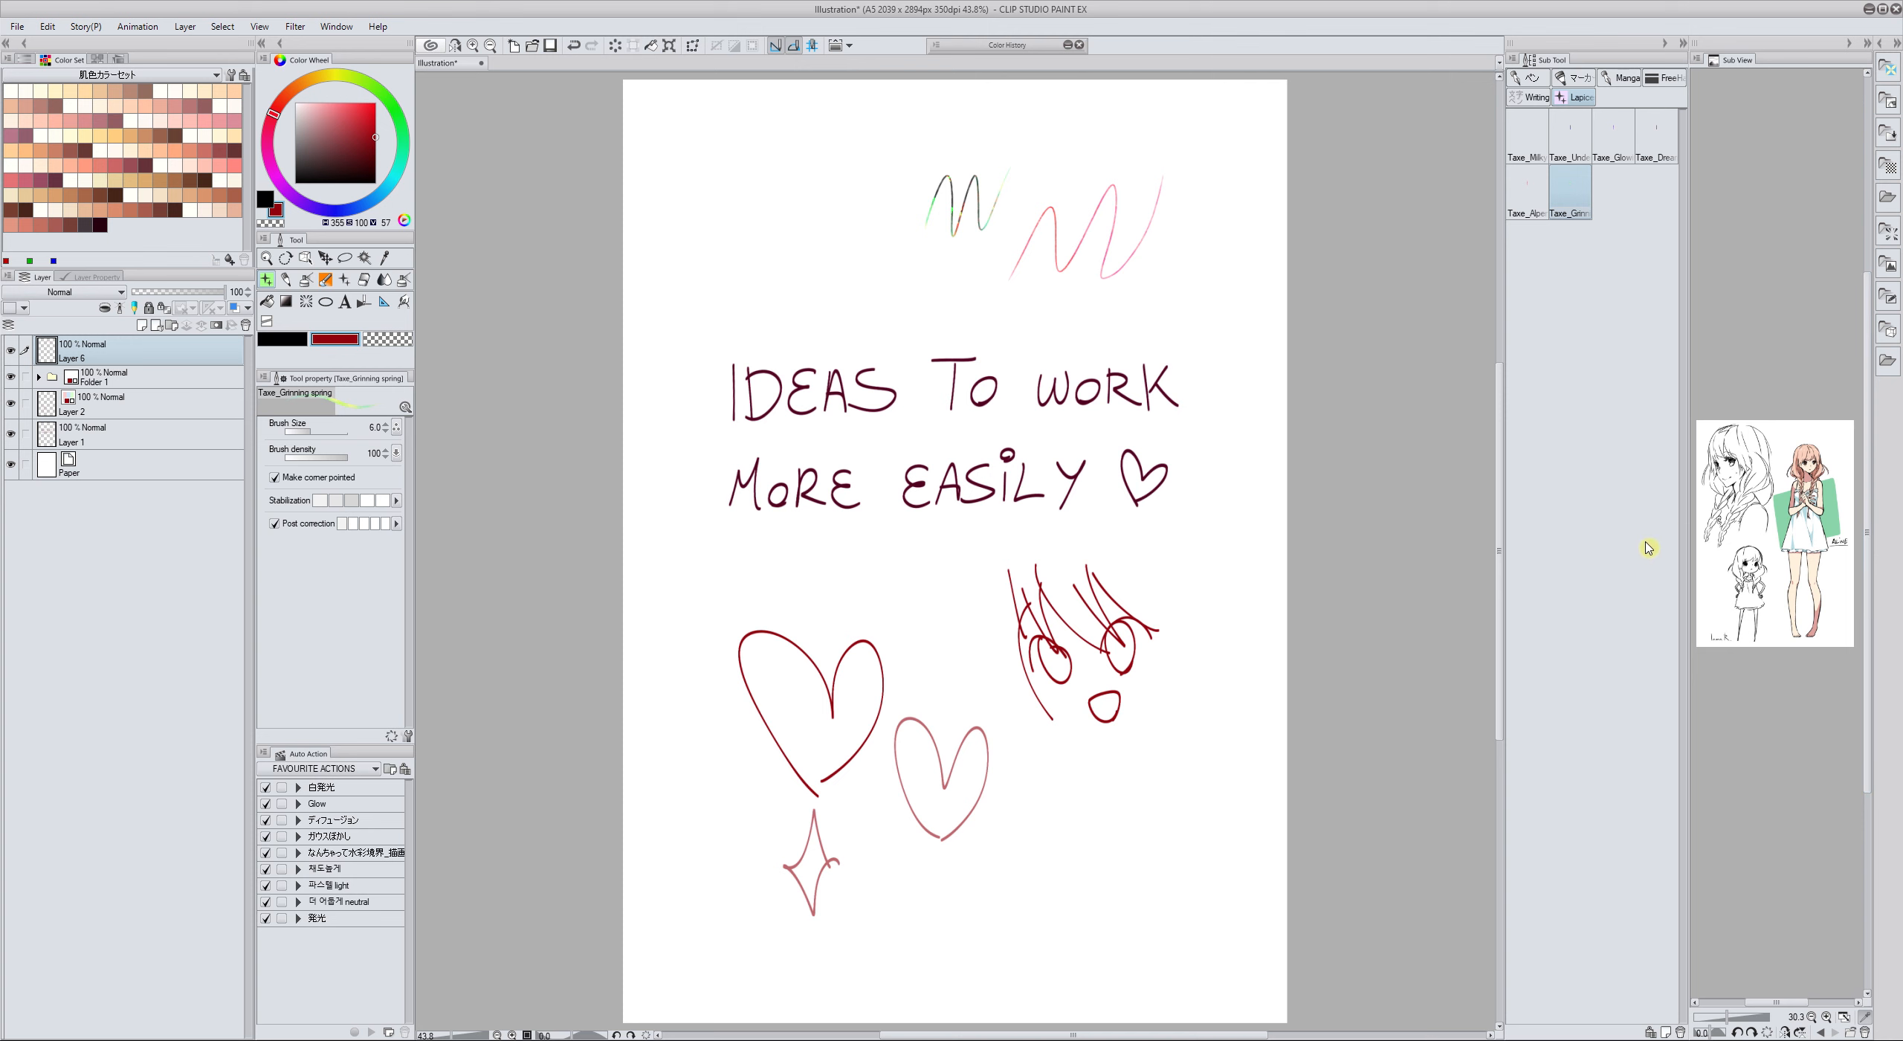
{"action": "left_click_drag", "start_coordinate": [1773, 64], "coordinate": [1716, 439]}
{"action": "left_click", "coordinate": [1783, 59]}
{"action": "left_click", "coordinate": [1739, 62]}
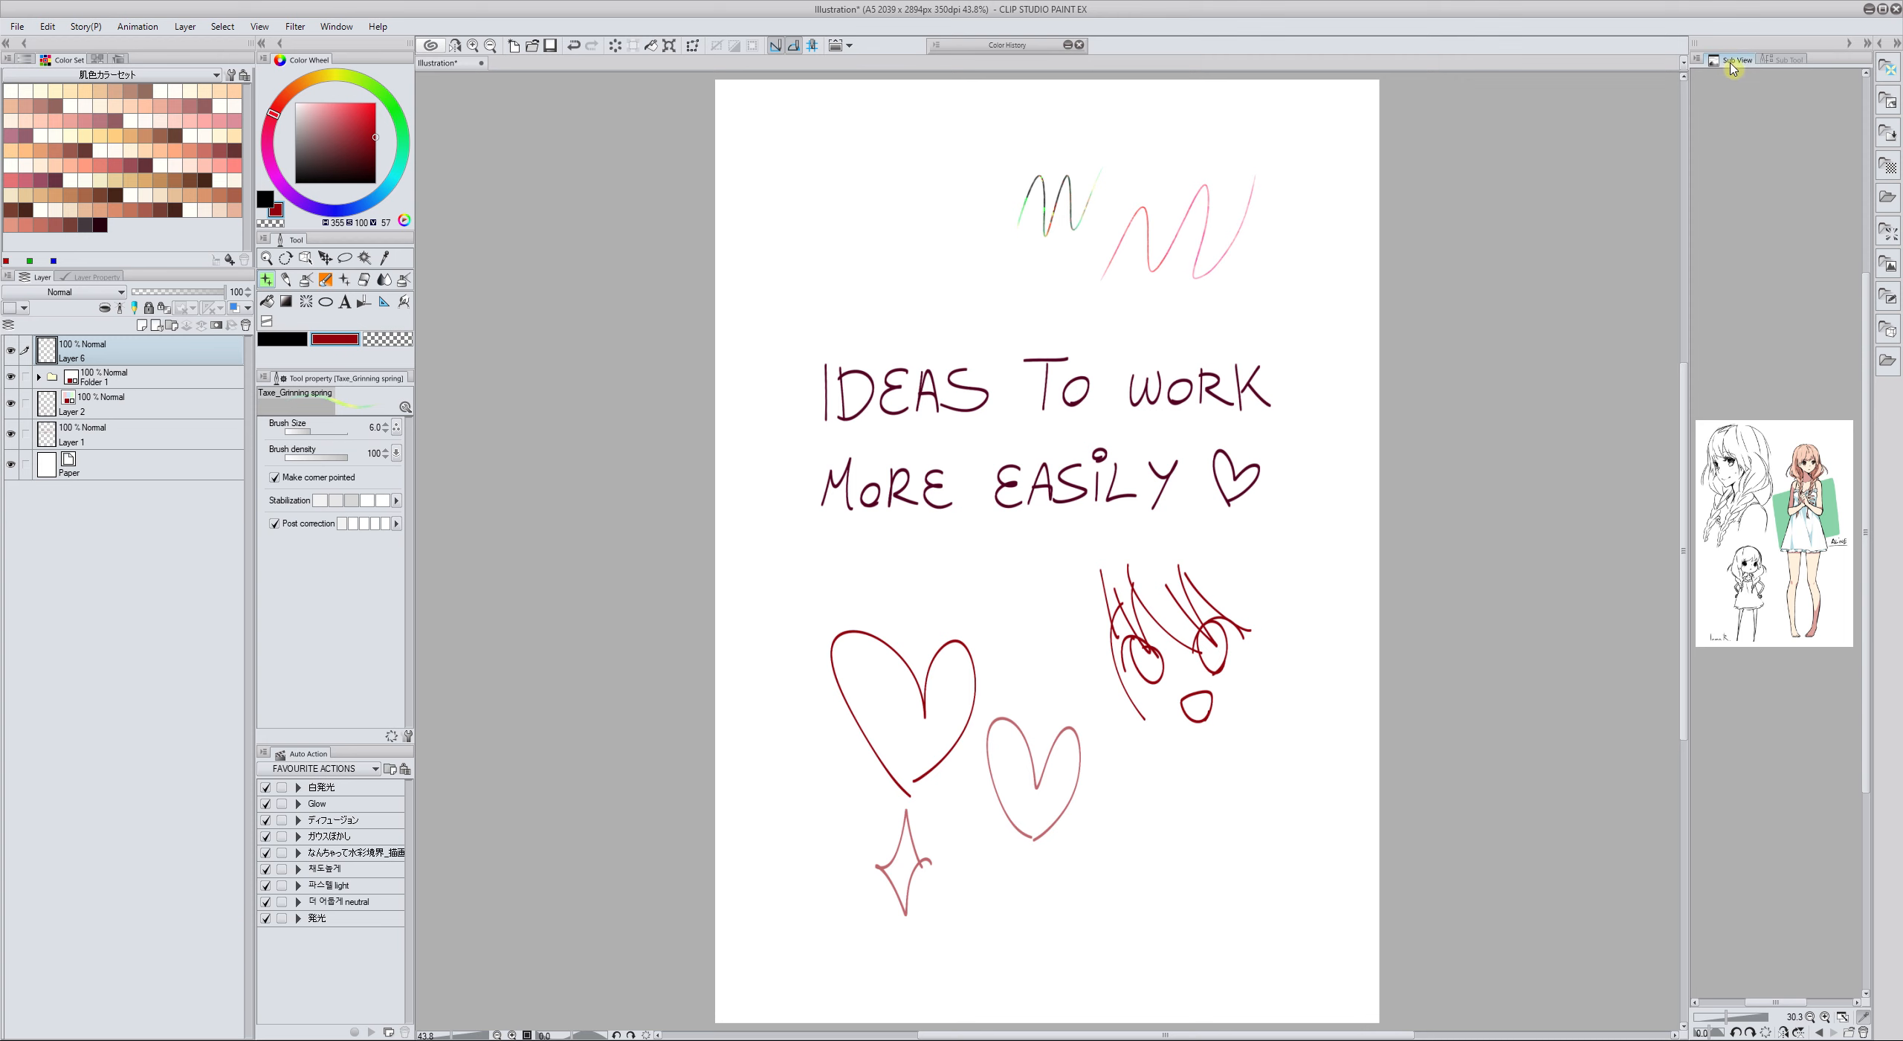
Dock the Sub View palette beneath the Sub Tool palette again and adjust their dock sizes
{"action": "left_click_drag", "start_coordinate": [1740, 62], "coordinate": [1742, 1036]}
{"action": "left_click_drag", "start_coordinate": [1733, 587], "coordinate": [1737, 712]}
{"action": "mouse_move", "coordinate": [1689, 775]}
{"action": "left_mouse_down"}
{"action": "mouse_move", "coordinate": [1621, 770]}
{"action": "mouse_move", "coordinate": [1691, 773]}
{"action": "left_mouse_up"}
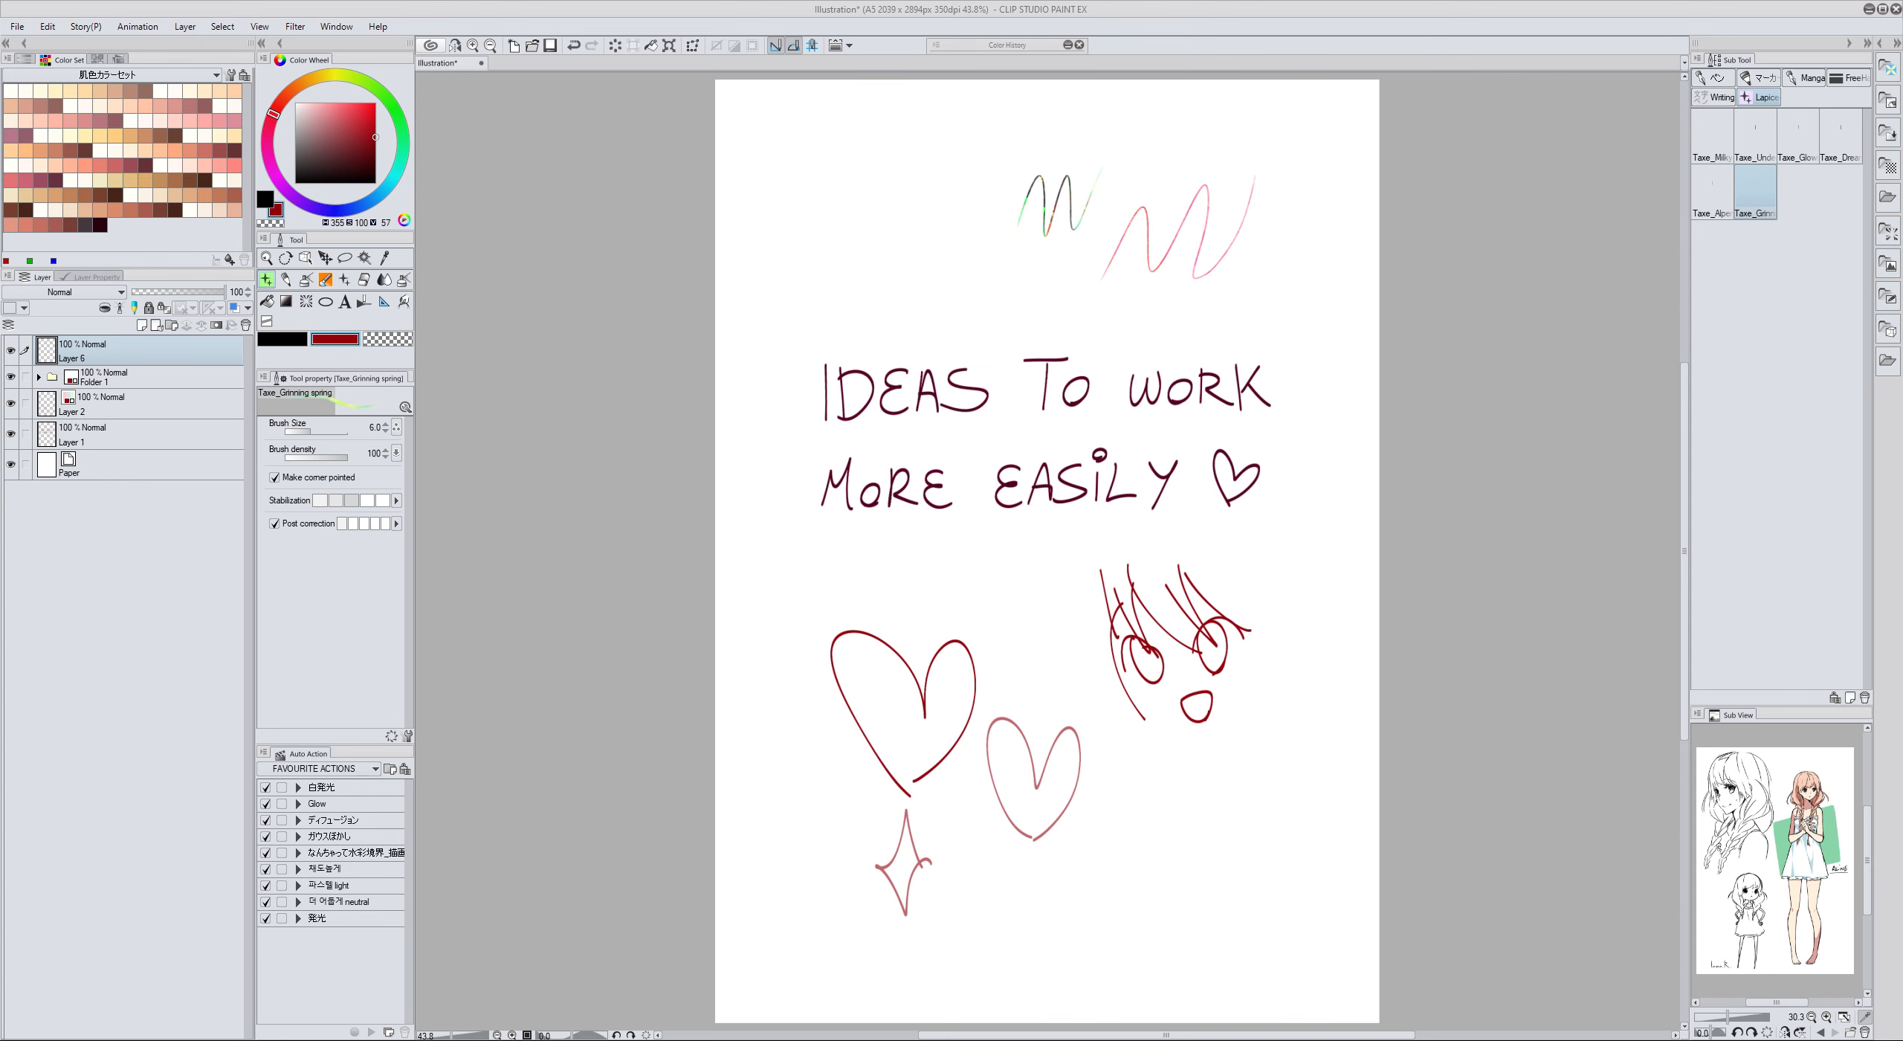
Show the Quick Access palette beside the canvas and look through the commands in Set 1 and Set 2
{"action": "left_click", "coordinate": [336, 28]}
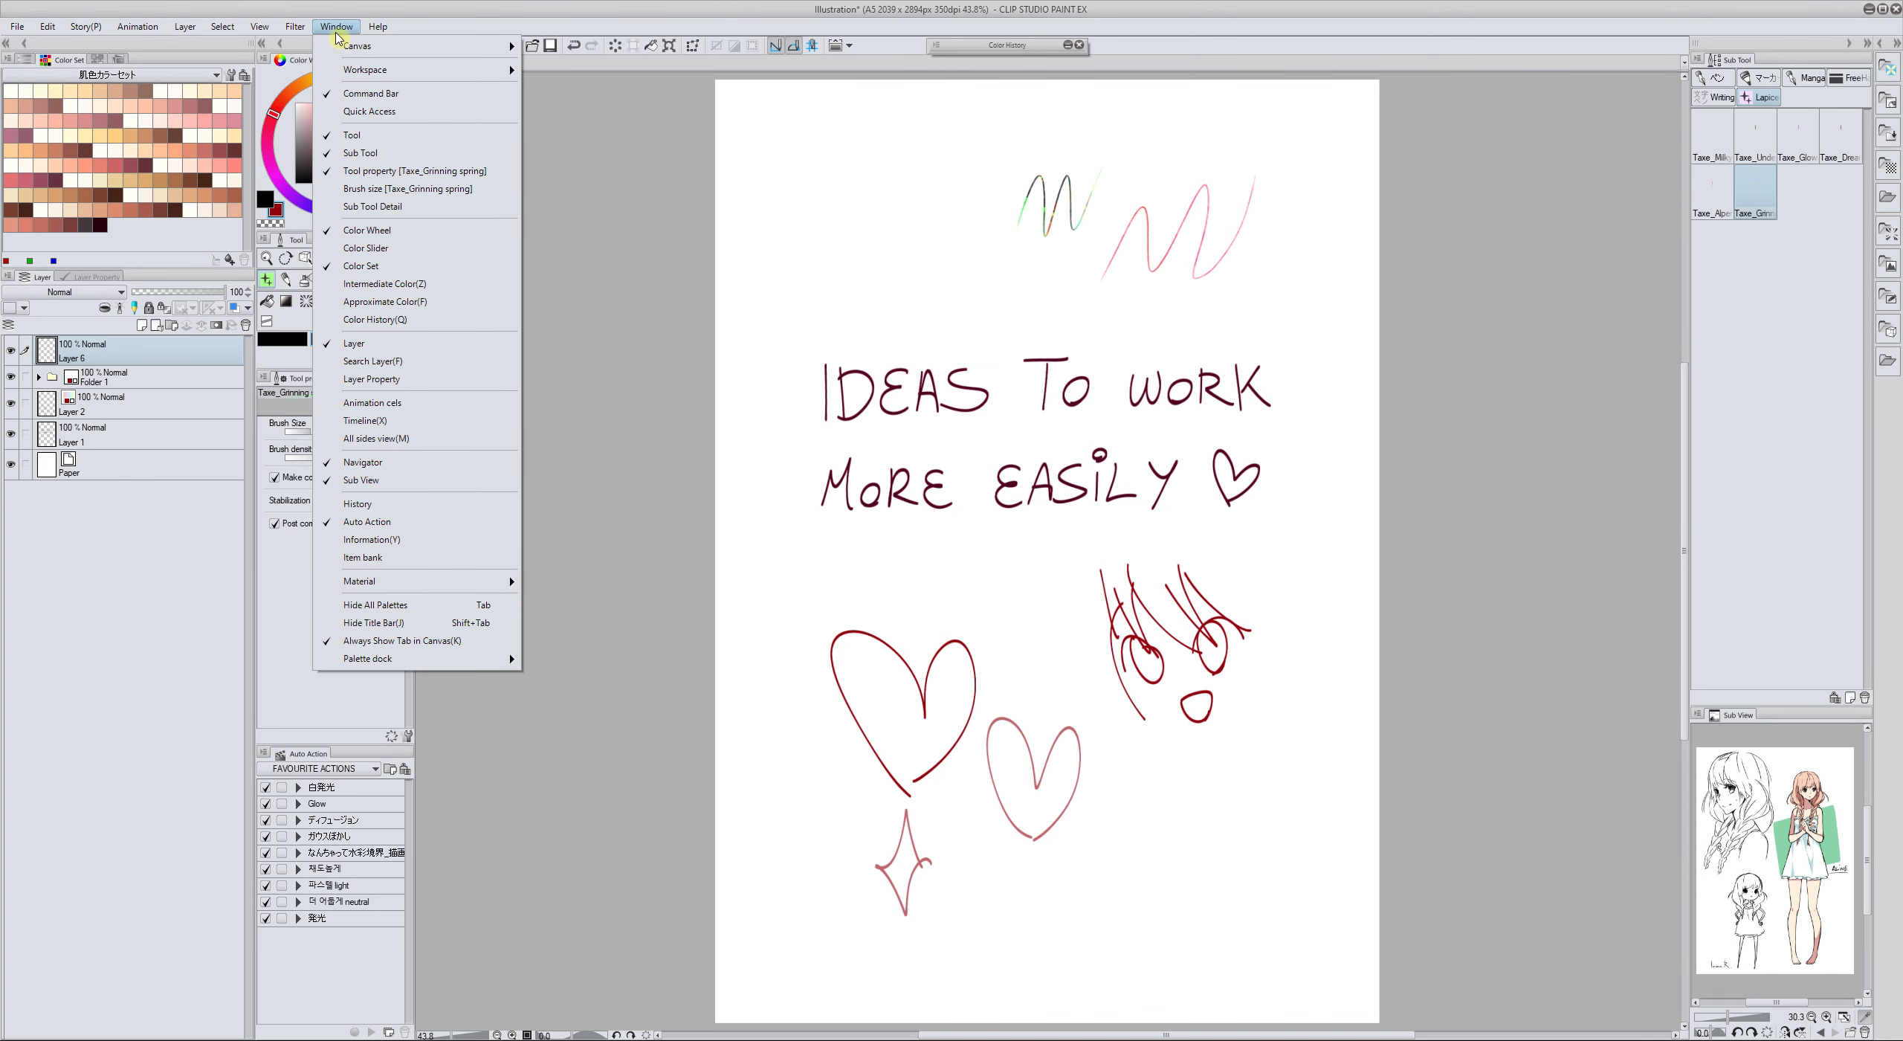
{"action": "left_click", "coordinate": [353, 112]}
{"action": "left_click_drag", "start_coordinate": [563, 213], "coordinate": [533, 213]}
{"action": "left_click", "coordinate": [522, 232]}
{"action": "left_click", "coordinate": [559, 230]}
{"action": "left_click", "coordinate": [520, 229]}
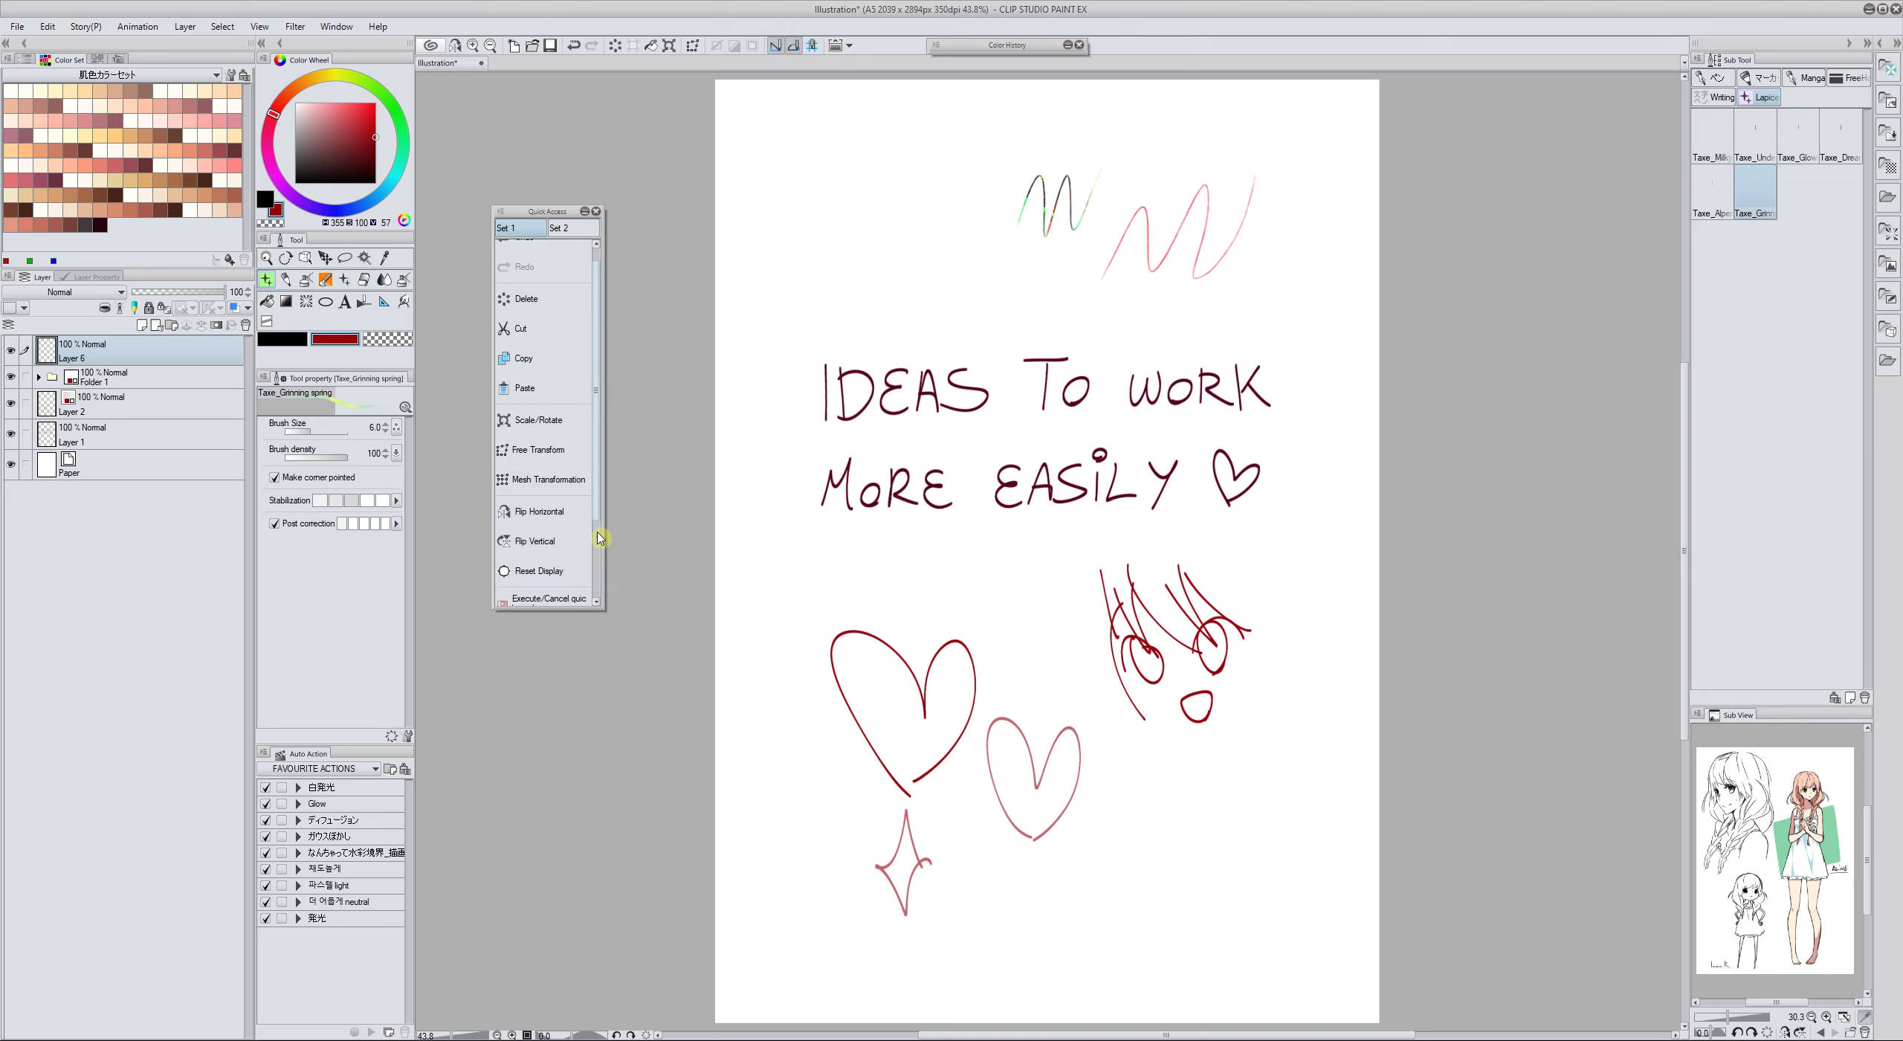
Create a Quick Access set named random and add the Grinning spring sub tool to it
{"action": "left_click", "coordinate": [503, 216]}
{"action": "left_click", "coordinate": [523, 235]}
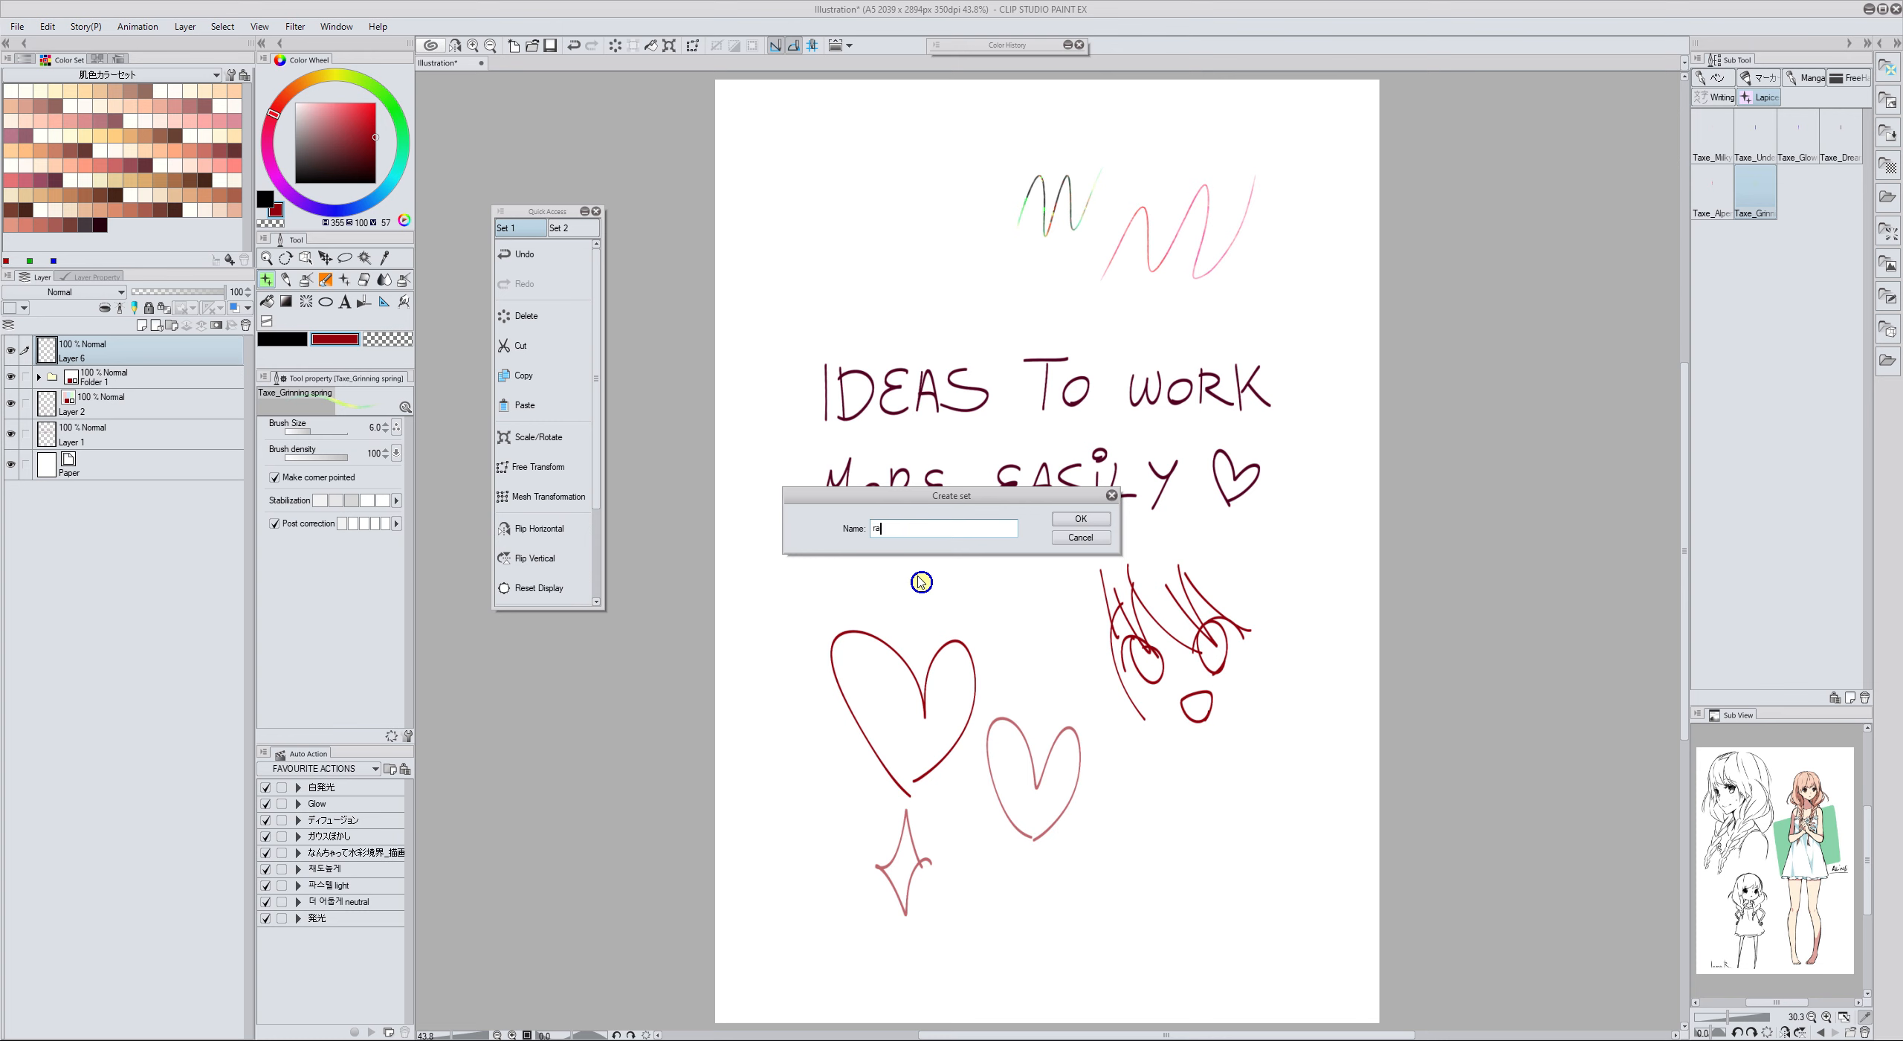
{"action": "type", "text": "random"}
{"action": "left_click", "coordinate": [1078, 518]}
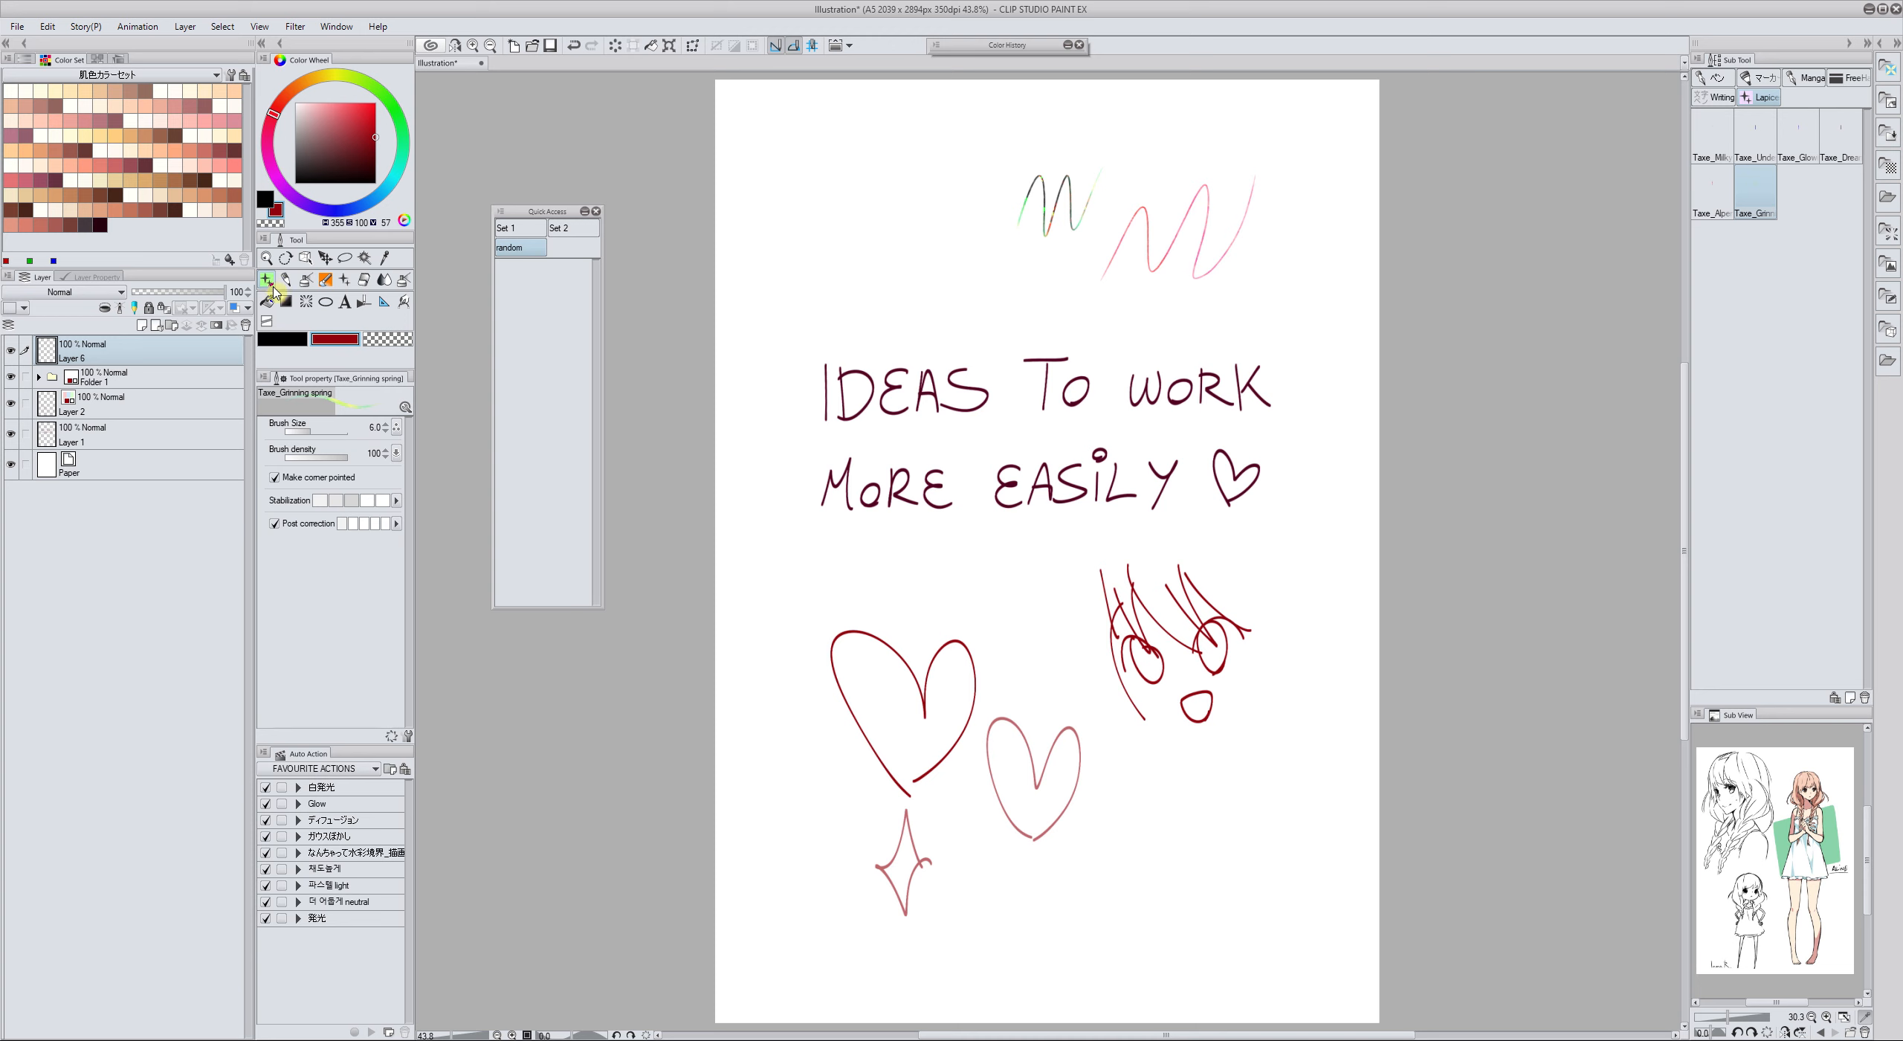
{"action": "left_click_drag", "start_coordinate": [1762, 195], "coordinate": [539, 334]}
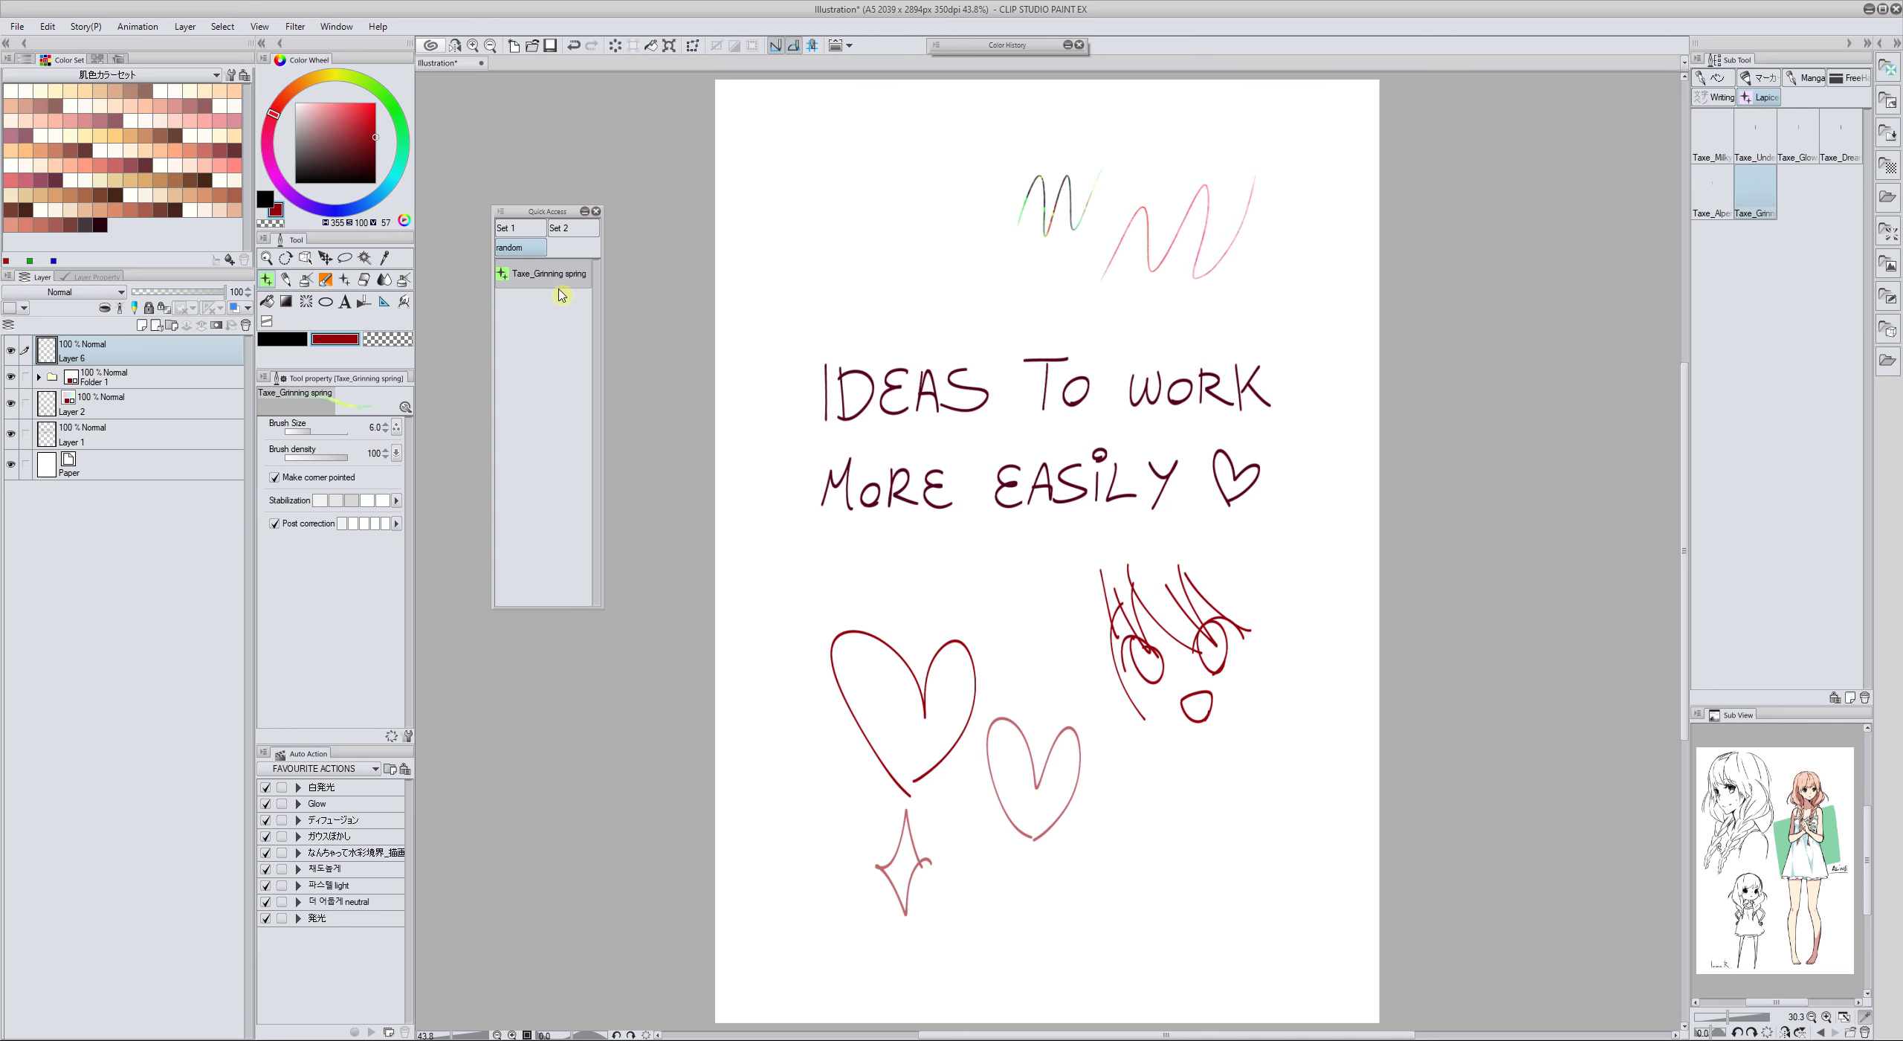
Add the File command Save to the random set through the Quick Access settings
{"action": "left_click", "coordinate": [501, 212]}
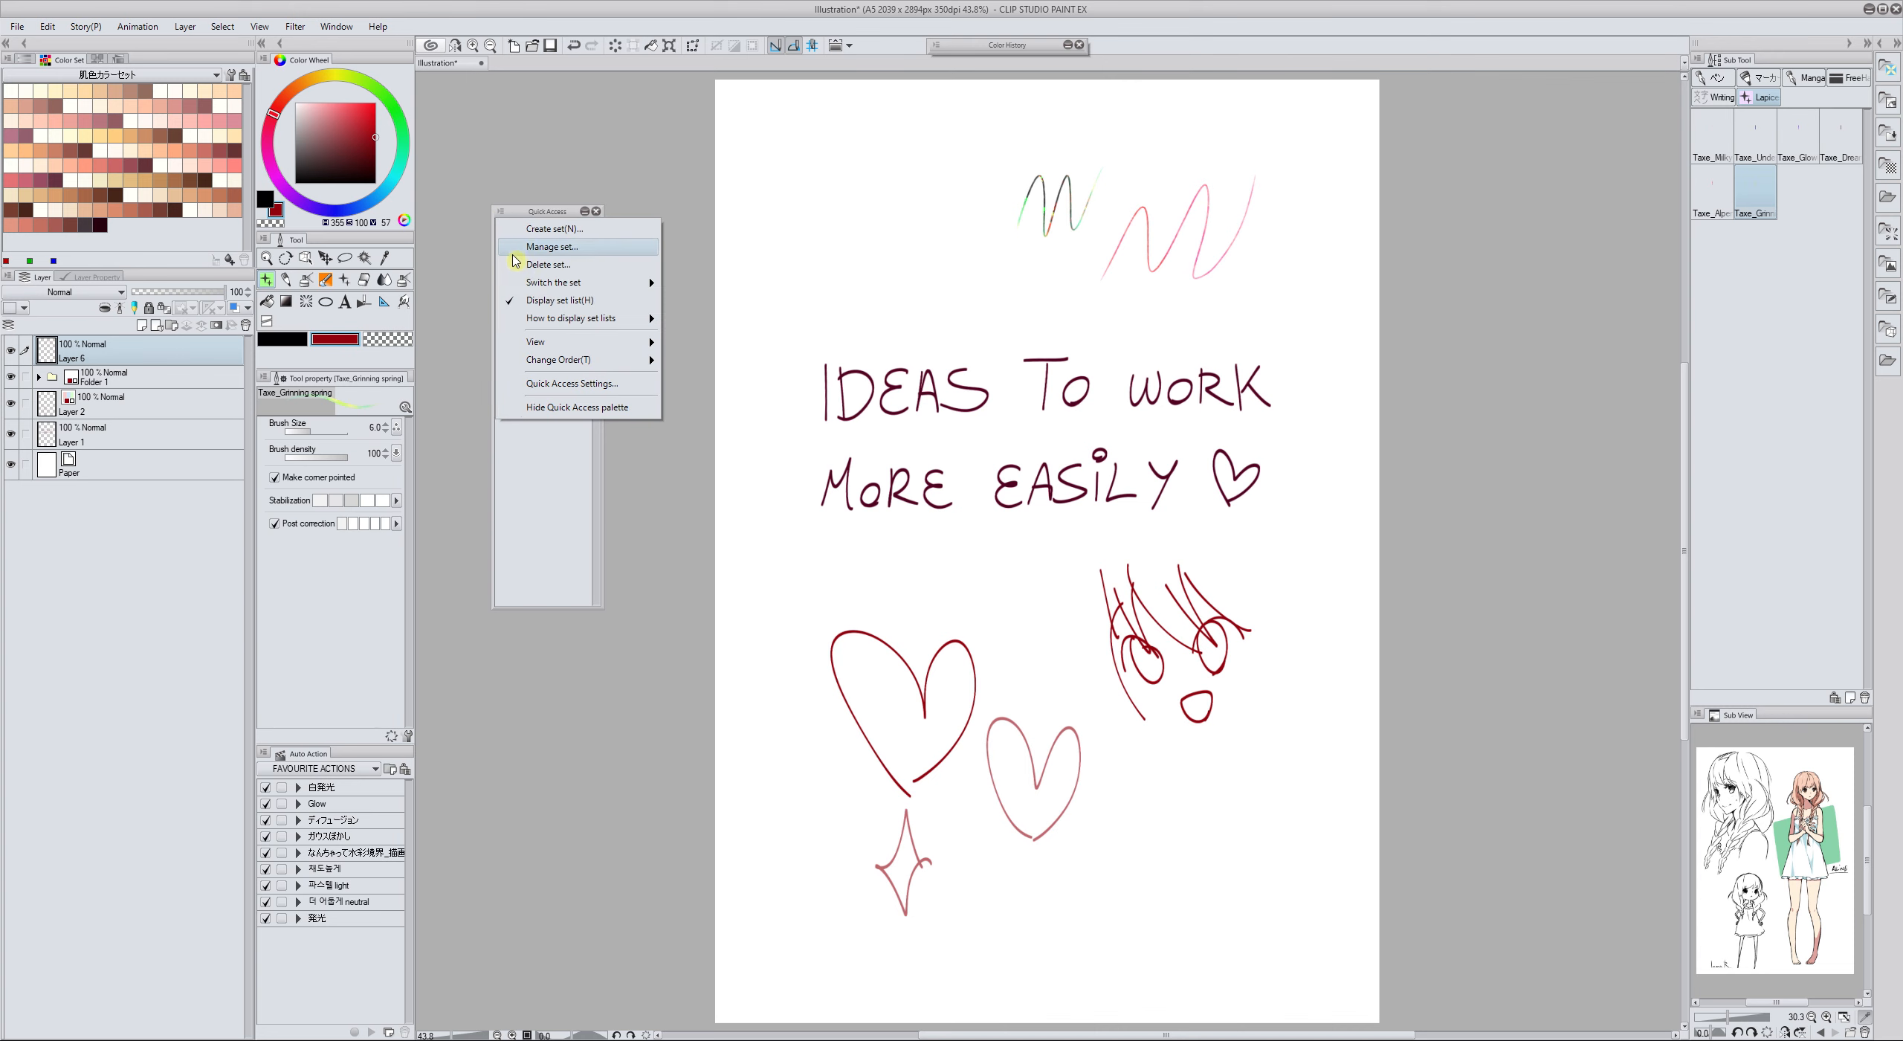
{"action": "left_click", "coordinate": [536, 385]}
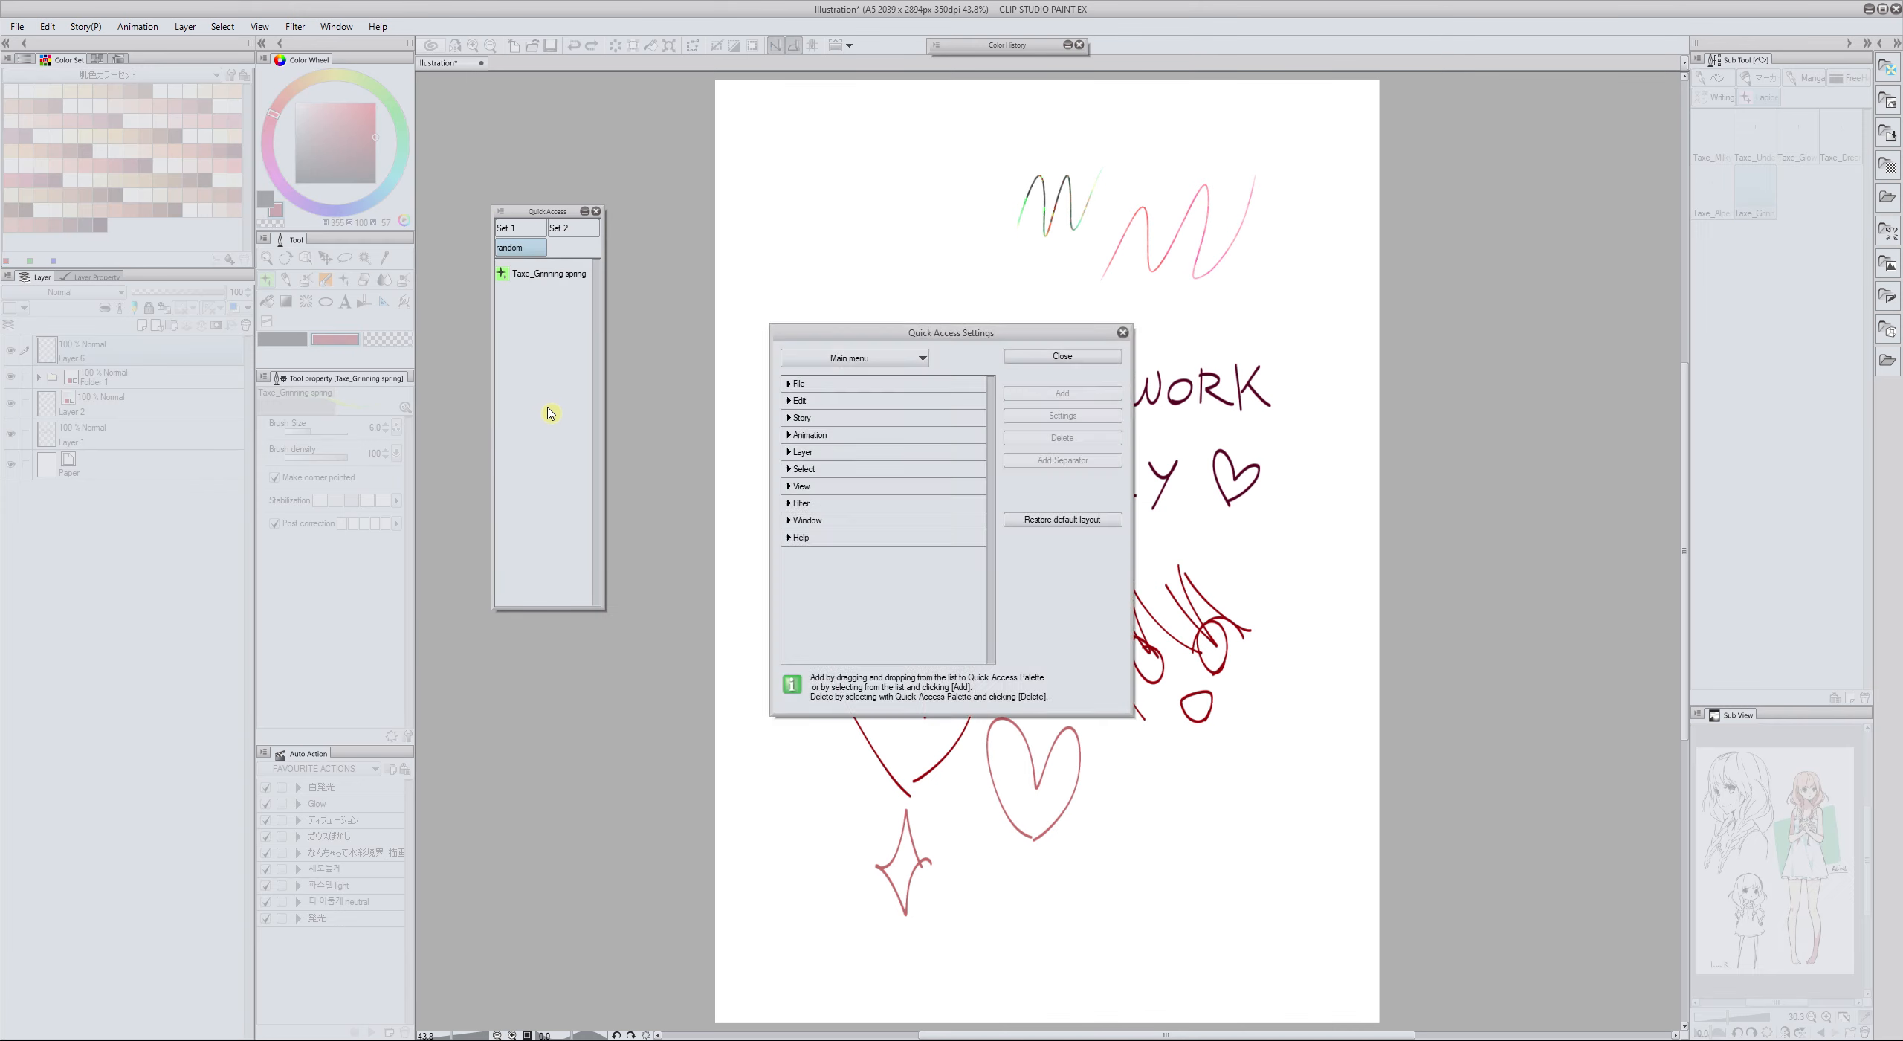
{"action": "left_click_drag", "start_coordinate": [837, 335], "coordinate": [750, 228]}
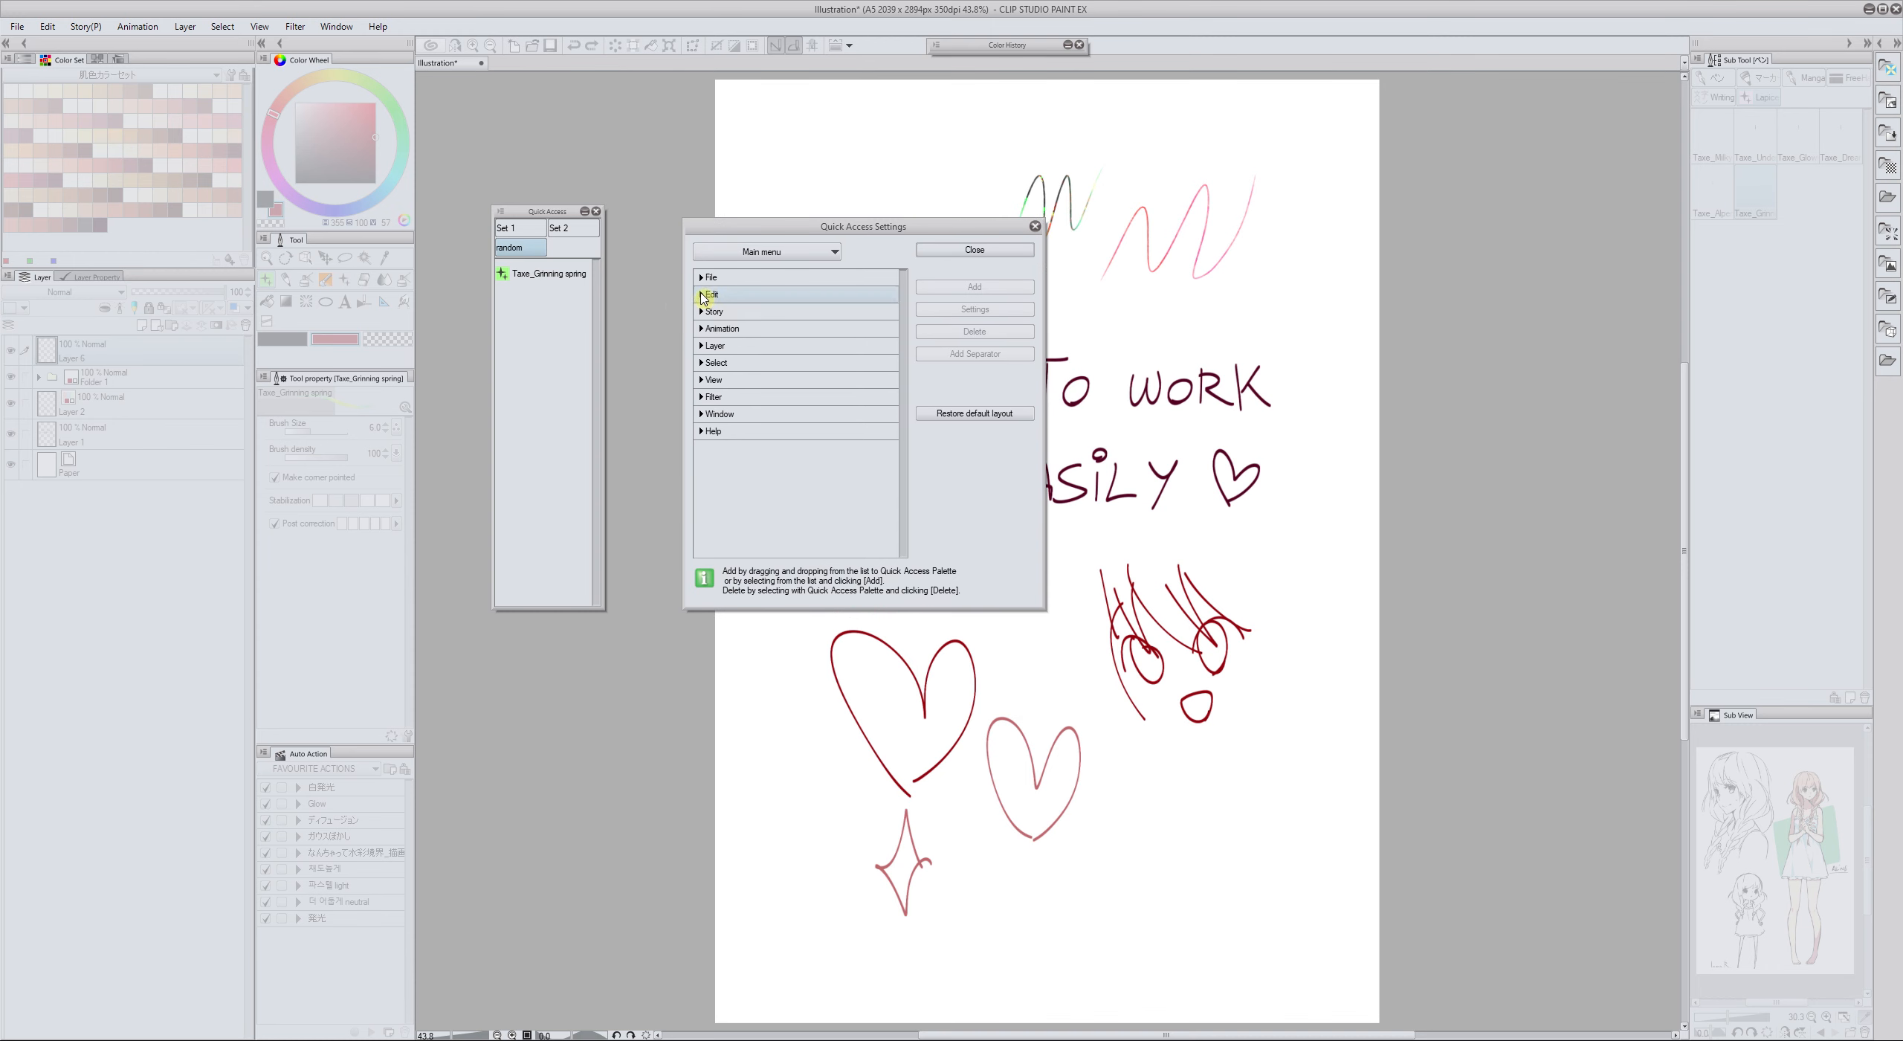
{"action": "left_click", "coordinate": [701, 279]}
{"action": "left_click", "coordinate": [713, 369]}
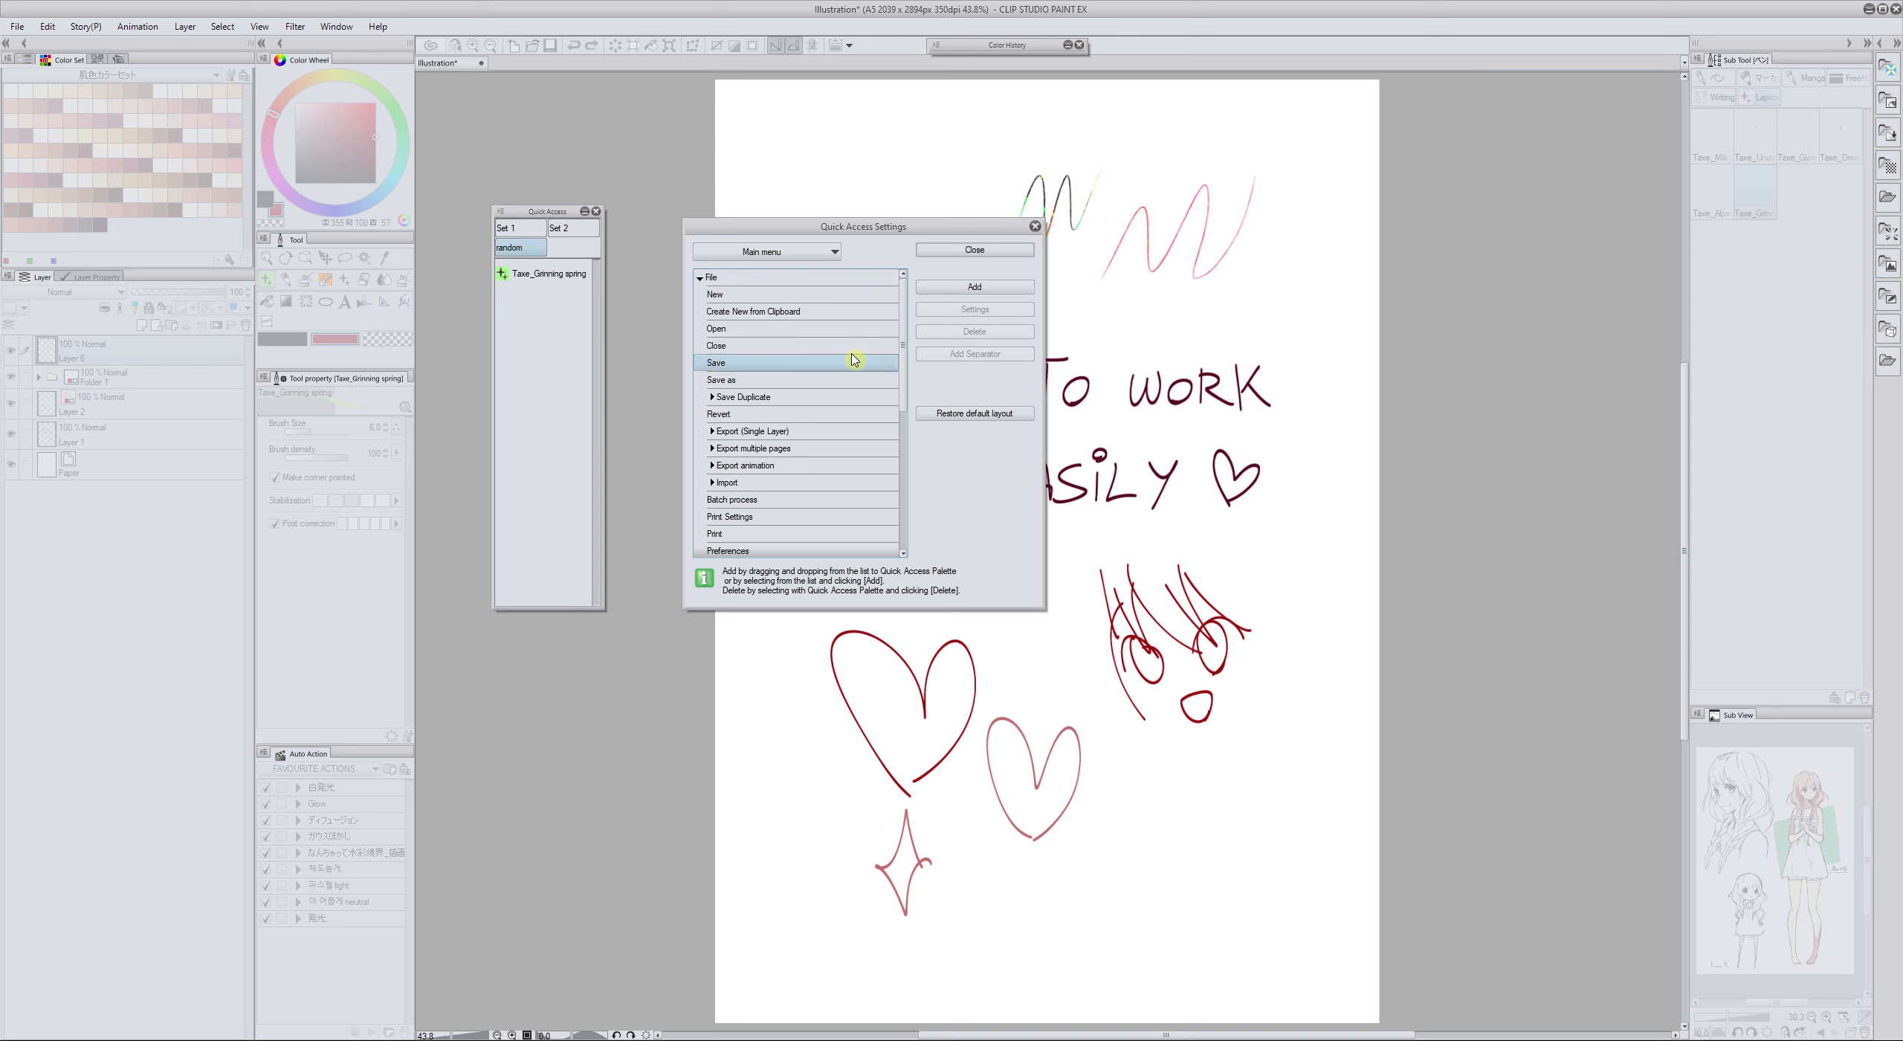
{"action": "left_click", "coordinate": [962, 288]}
Add the Blur (strong) filter to the random Quick Access set and close the settings
{"action": "left_click", "coordinate": [906, 510]}
{"action": "left_click_drag", "start_coordinate": [906, 510], "coordinate": [908, 550]}
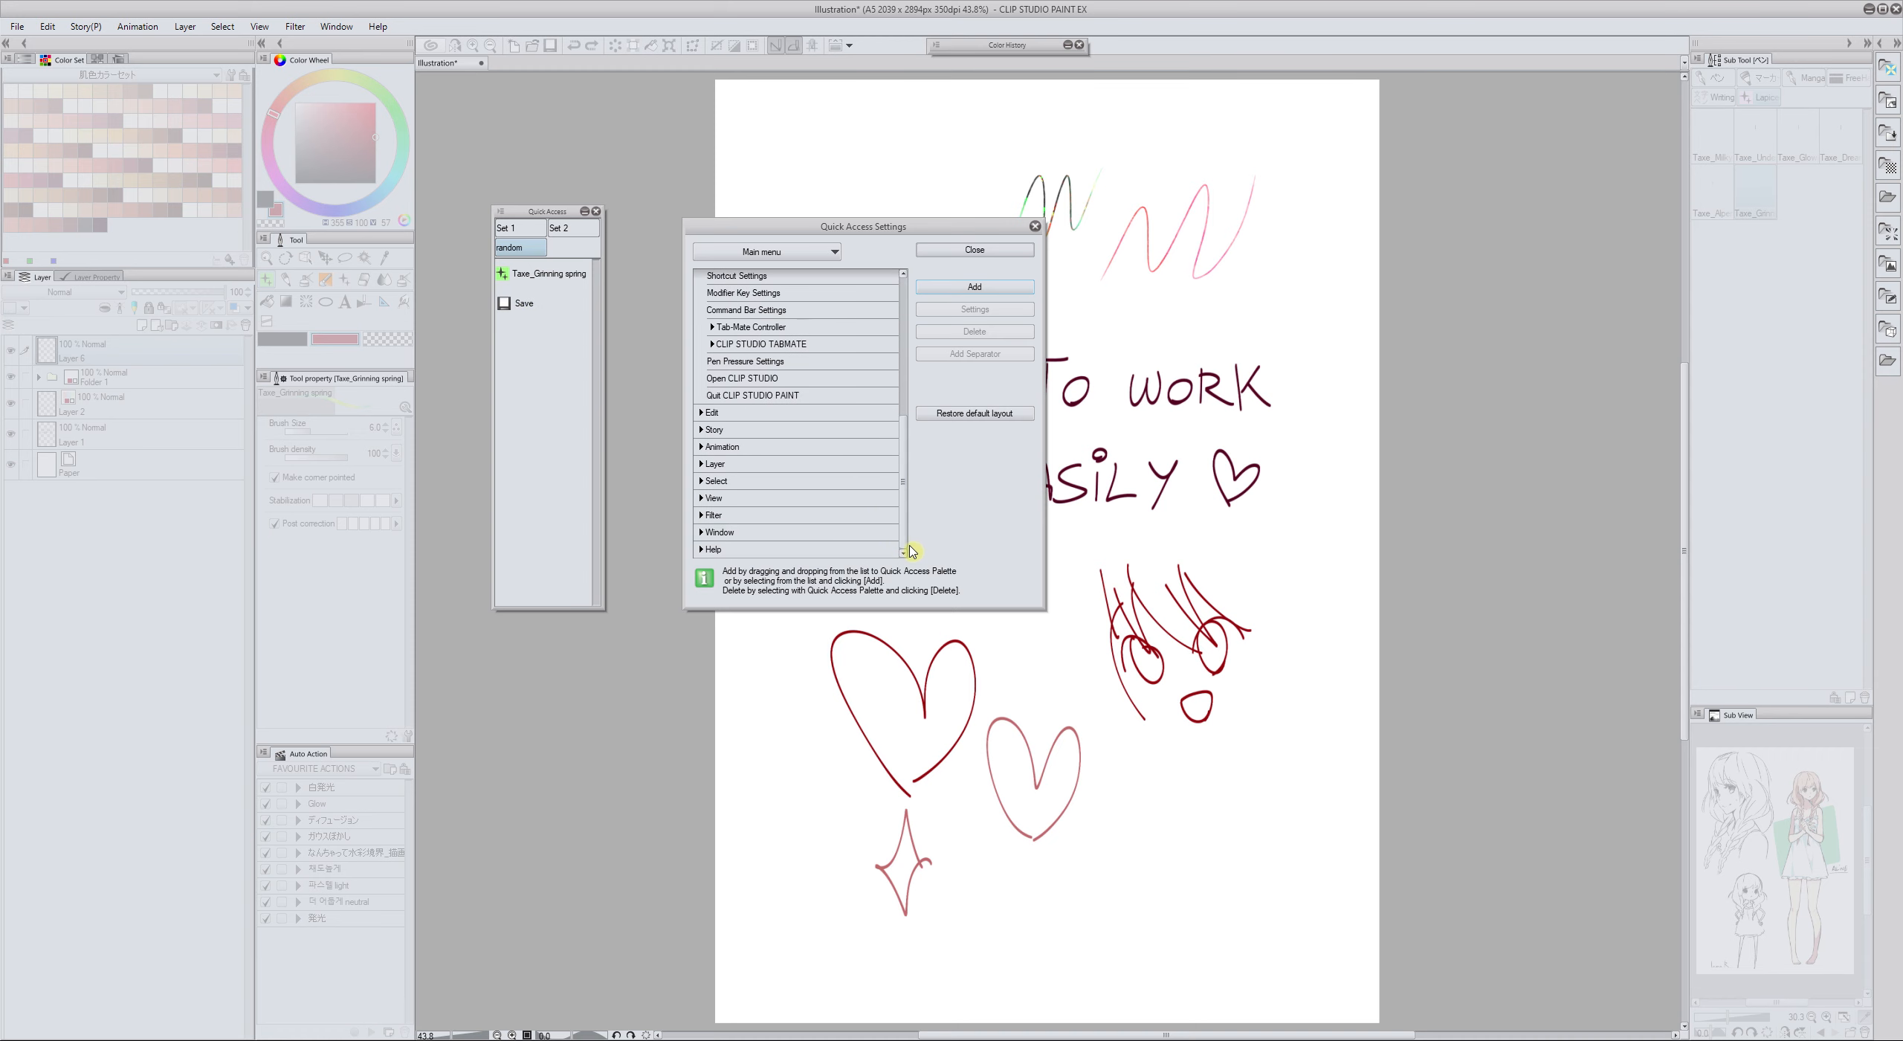
{"action": "left_click", "coordinate": [703, 518]}
{"action": "left_click_drag", "start_coordinate": [902, 484], "coordinate": [903, 513]}
{"action": "left_click", "coordinate": [713, 430]}
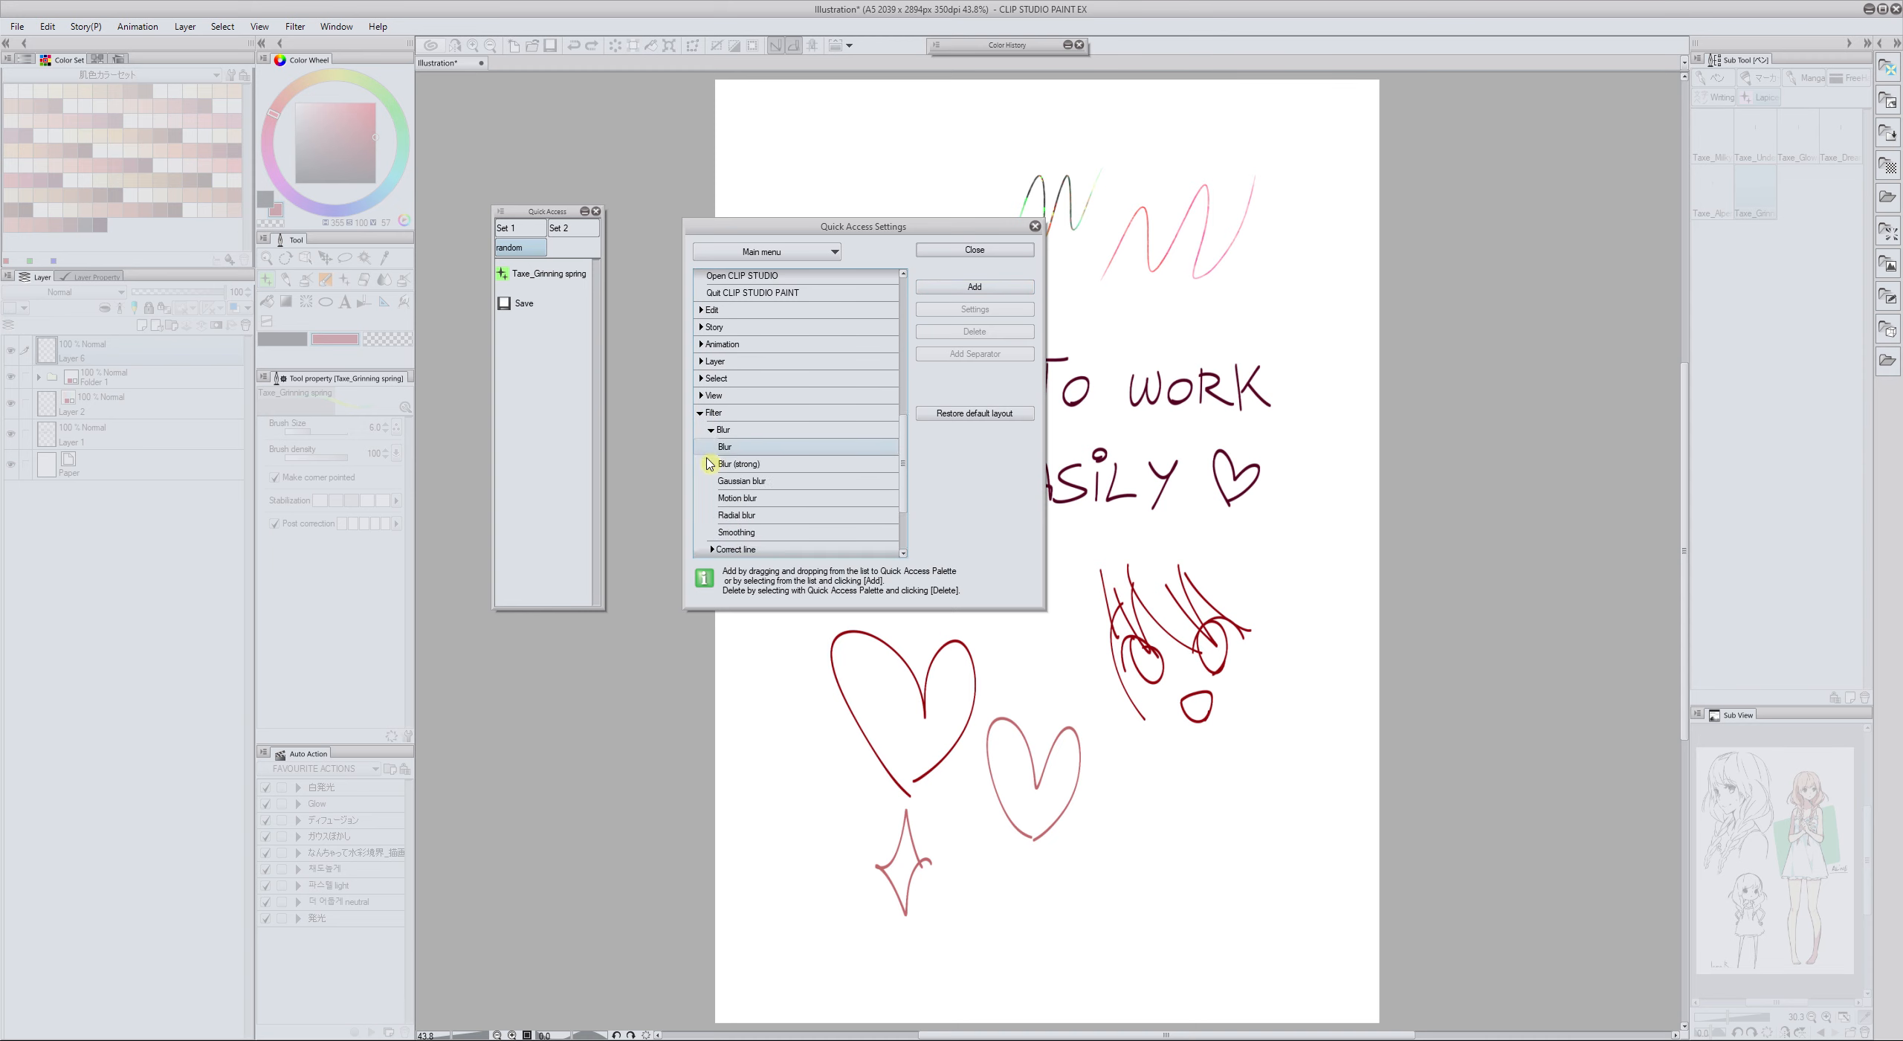
{"action": "left_click", "coordinate": [949, 290]}
{"action": "left_click", "coordinate": [955, 256]}
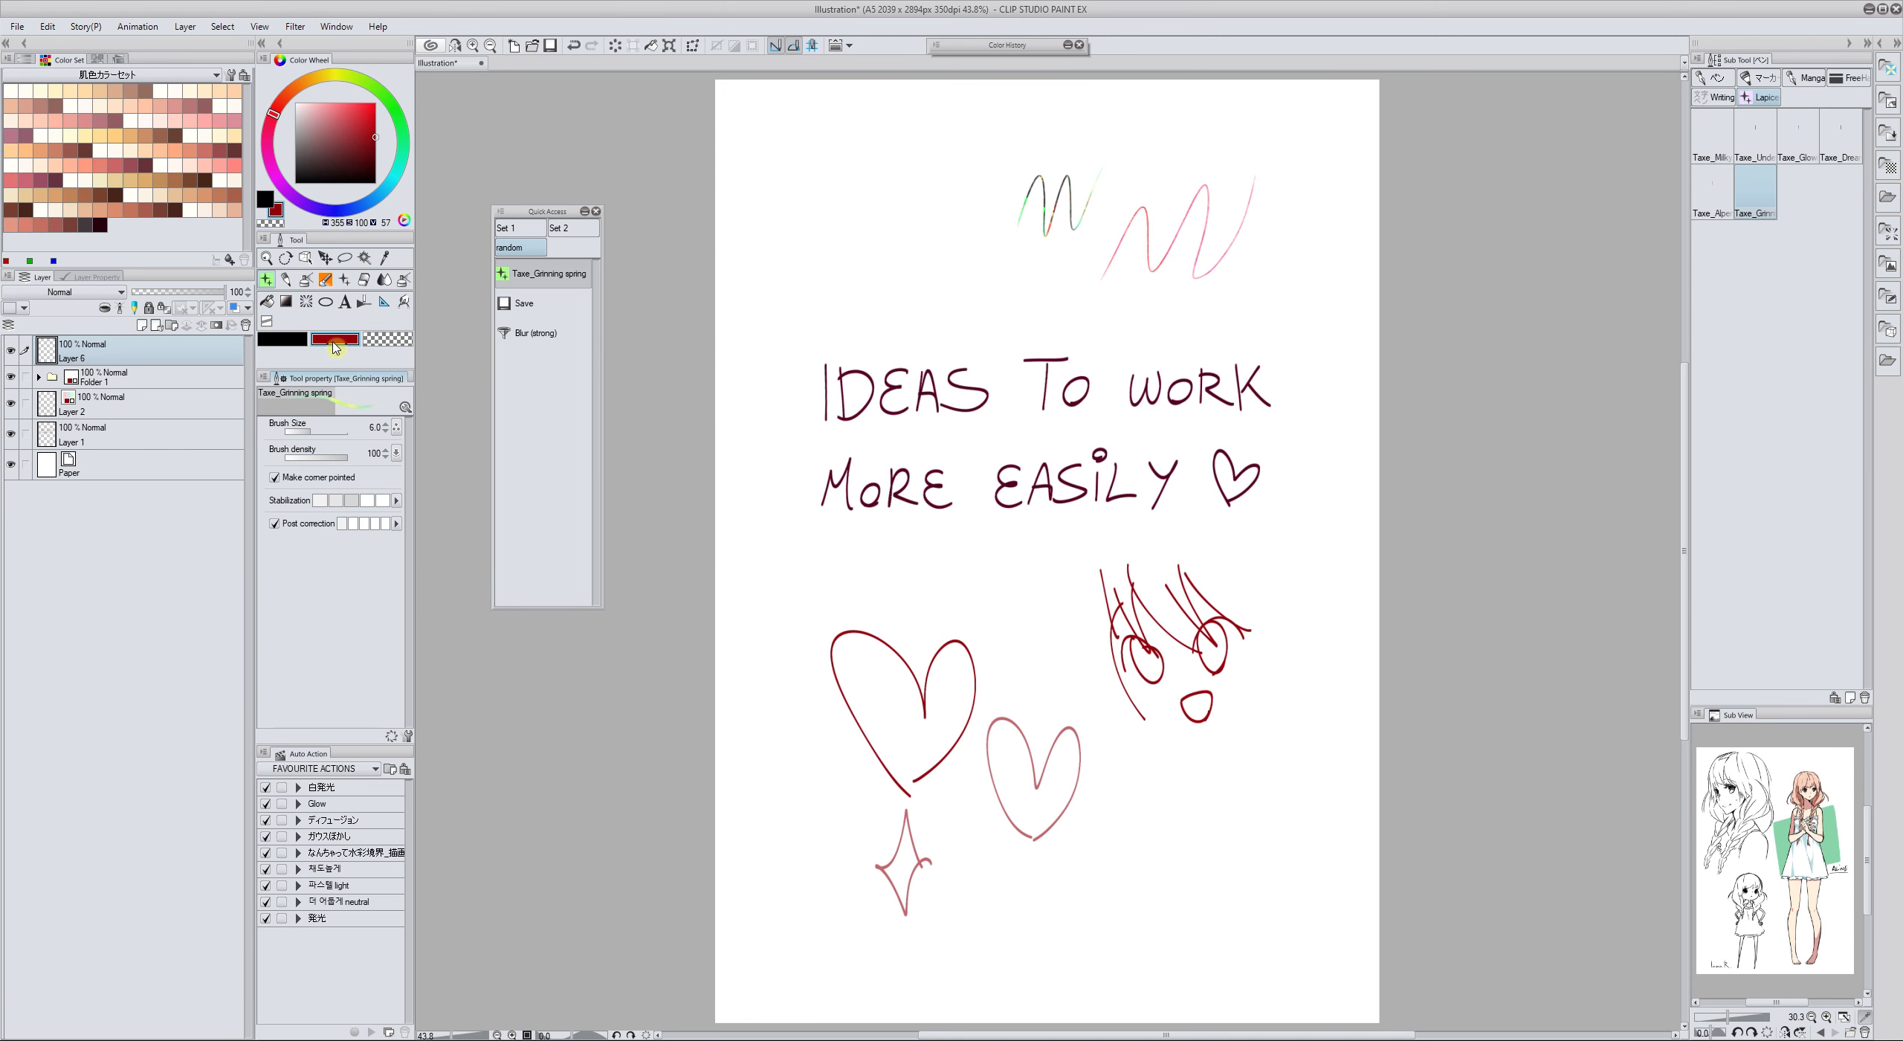
Add the first sub tool of the Text tool to the random Quick Access set
{"action": "left_click", "coordinate": [266, 301]}
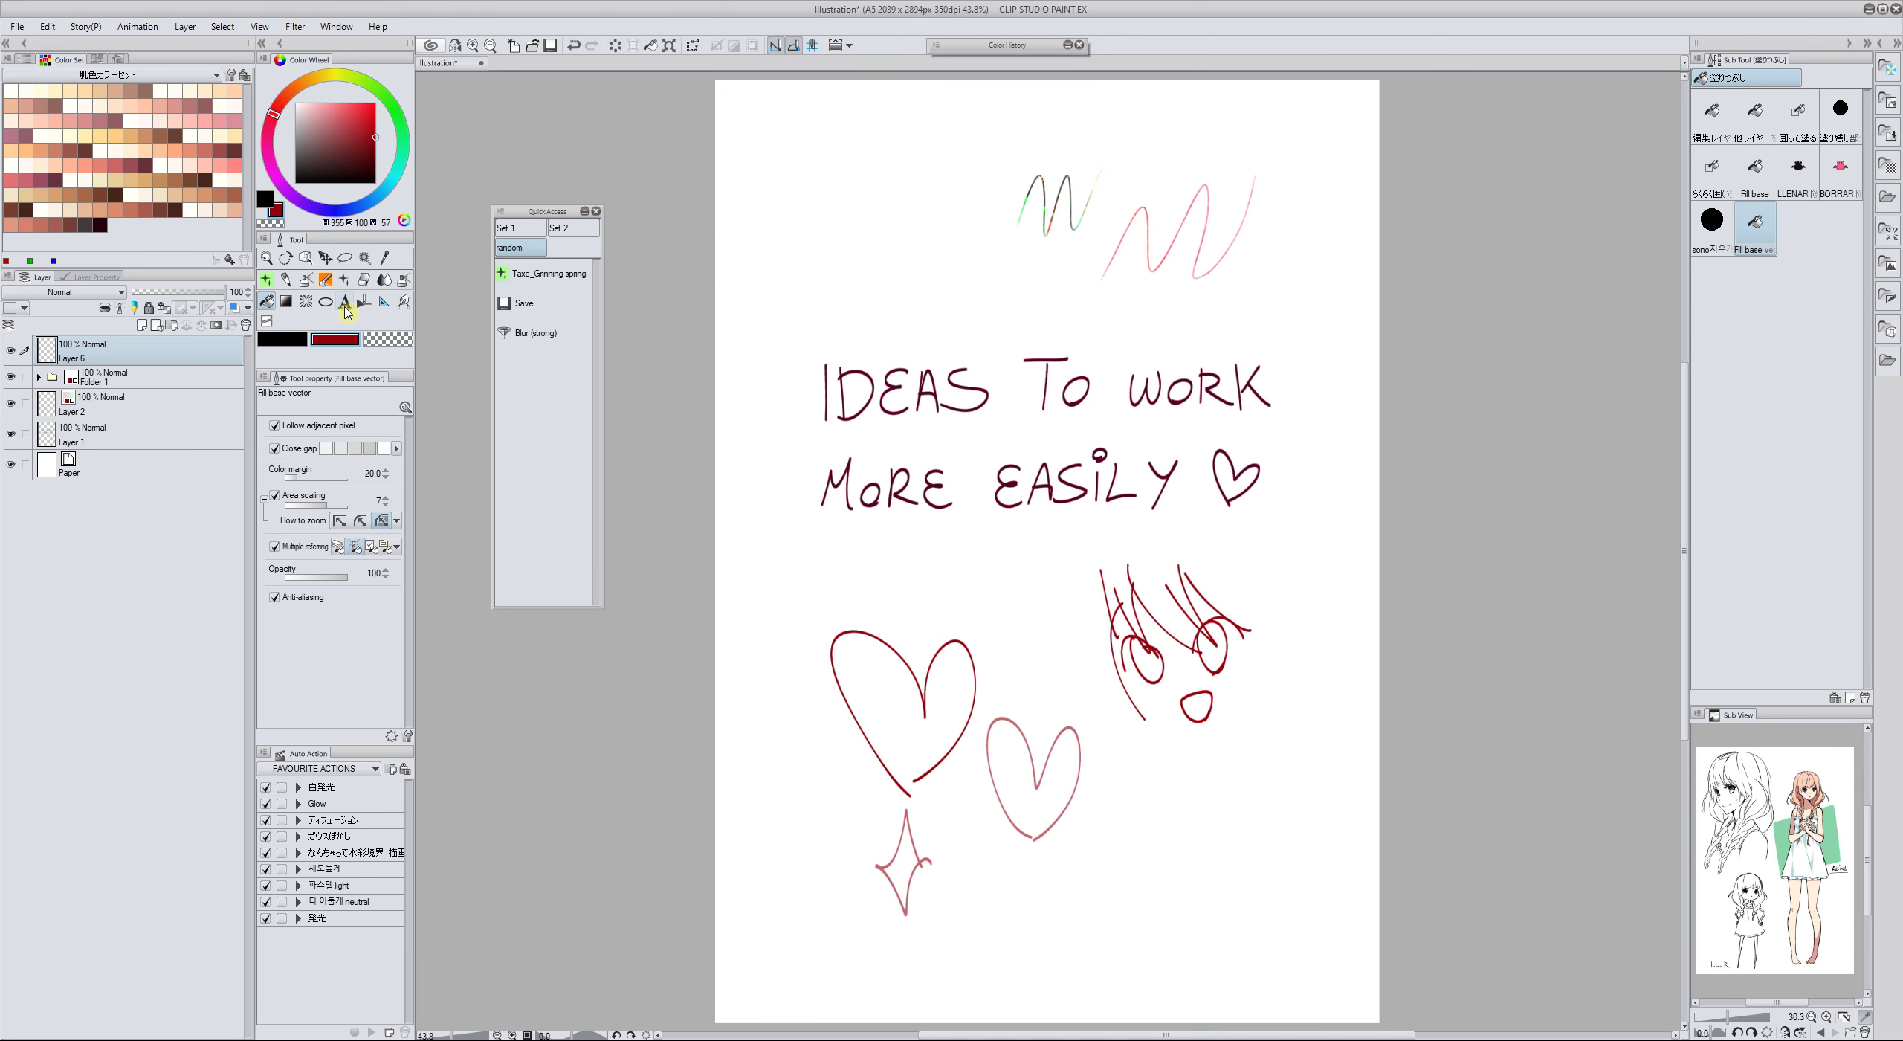
{"action": "left_click", "coordinate": [402, 303]}
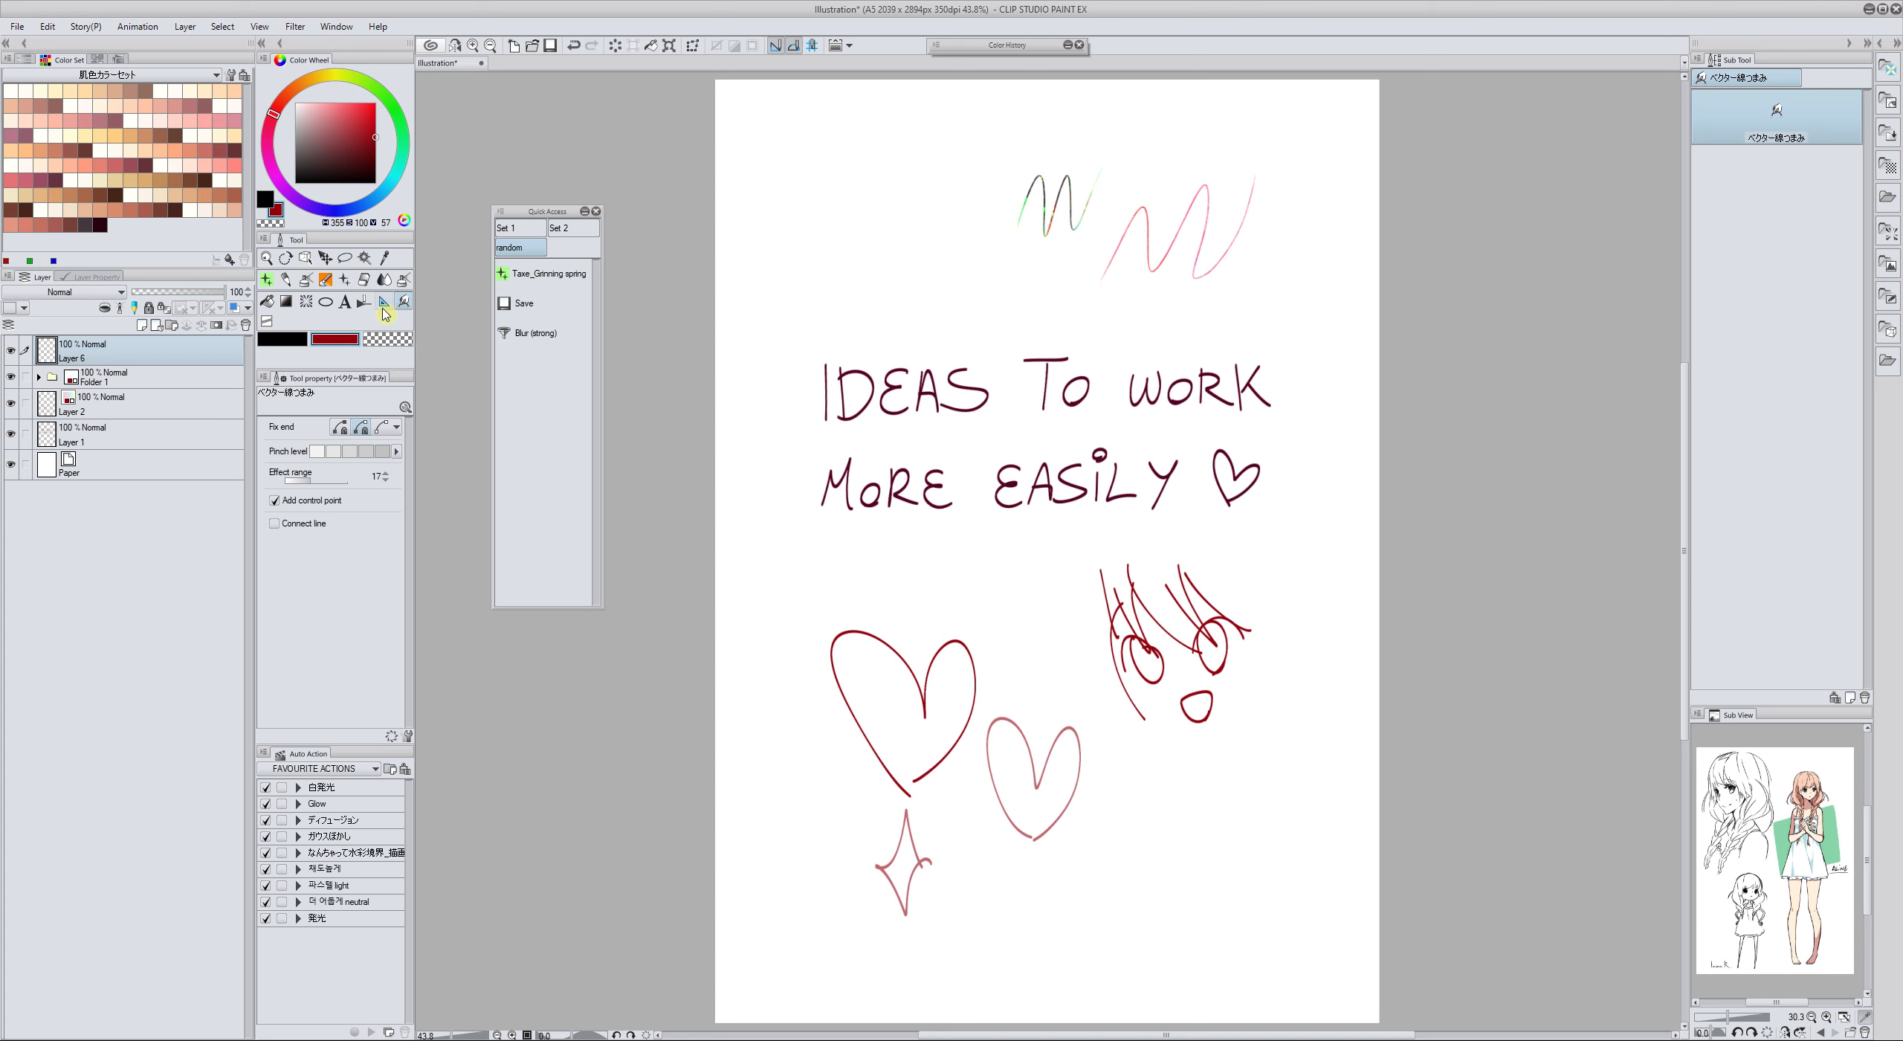
{"action": "left_click", "coordinate": [384, 306]}
{"action": "left_click", "coordinate": [345, 303]}
{"action": "left_click_drag", "start_coordinate": [1712, 120], "coordinate": [537, 382]}
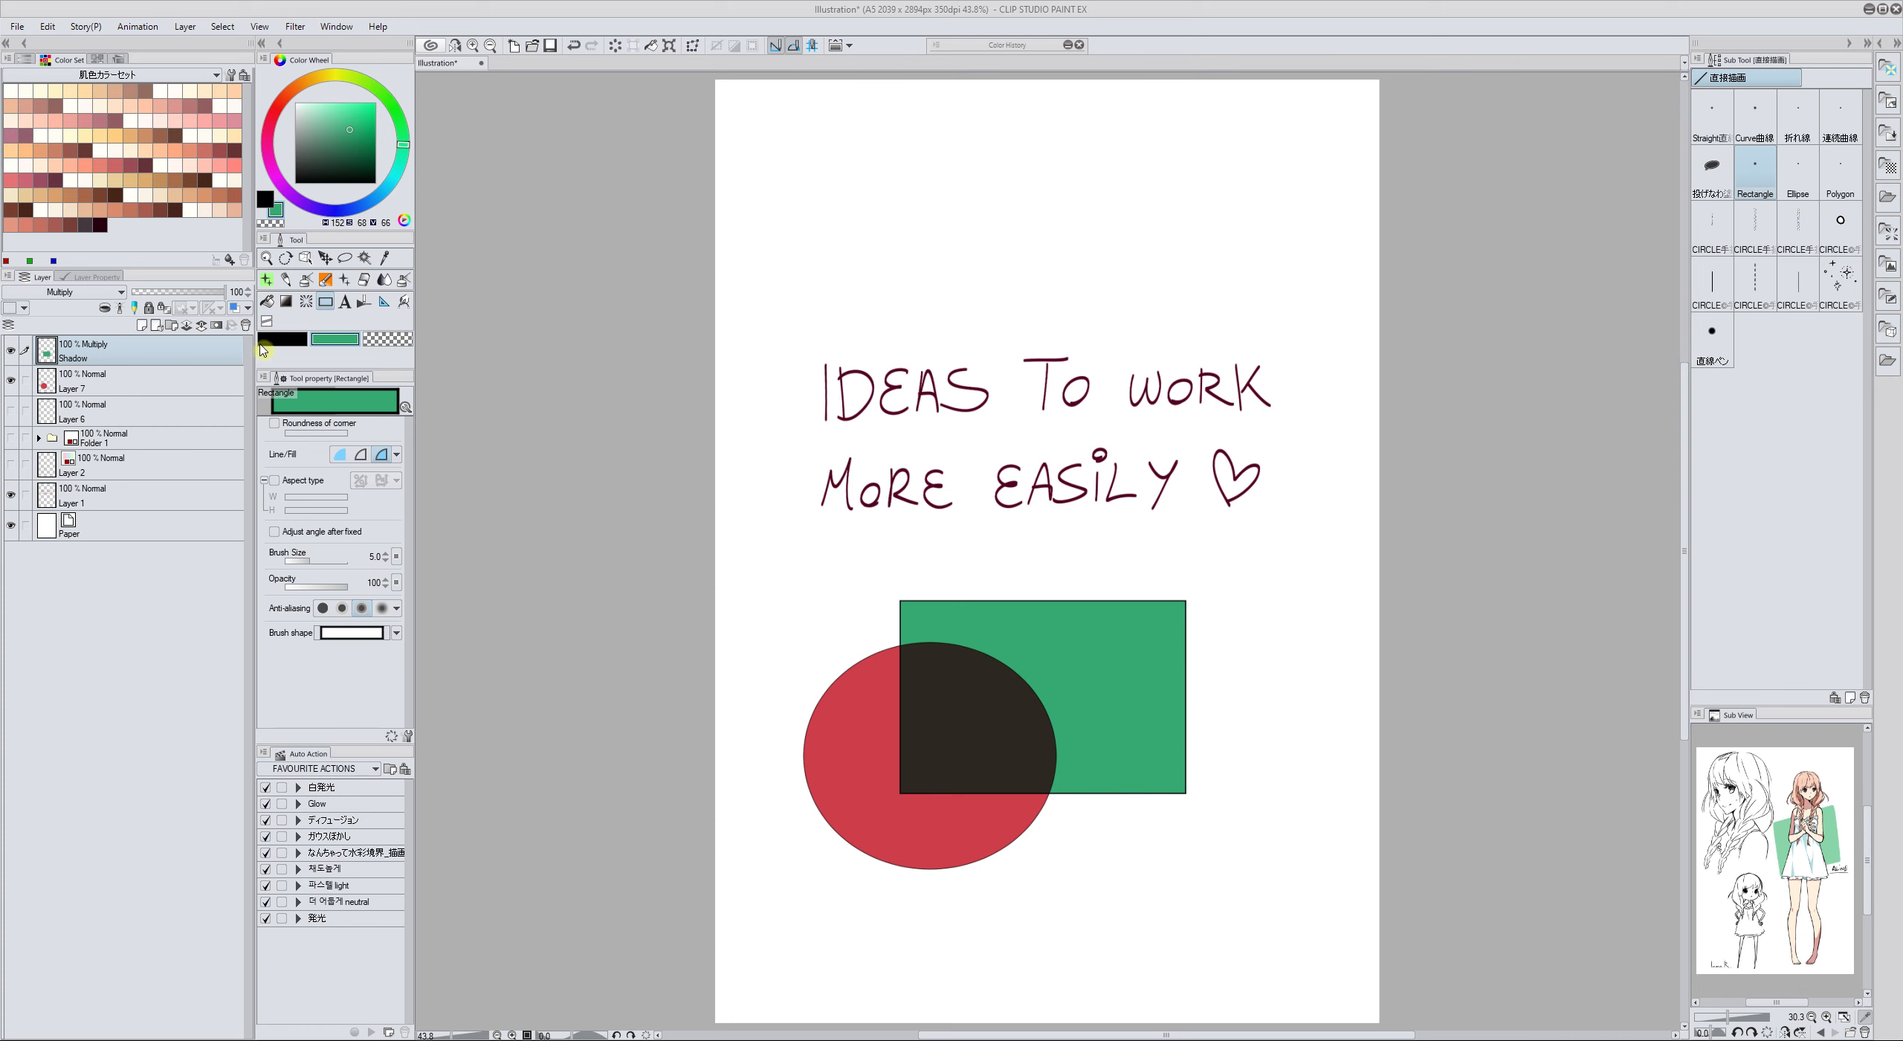
Sample the displayed dark color where the rectangle overlaps the circle and paint an oval spot with the 丸ペン pen beside the shapes
{"action": "left_click", "coordinate": [385, 258]}
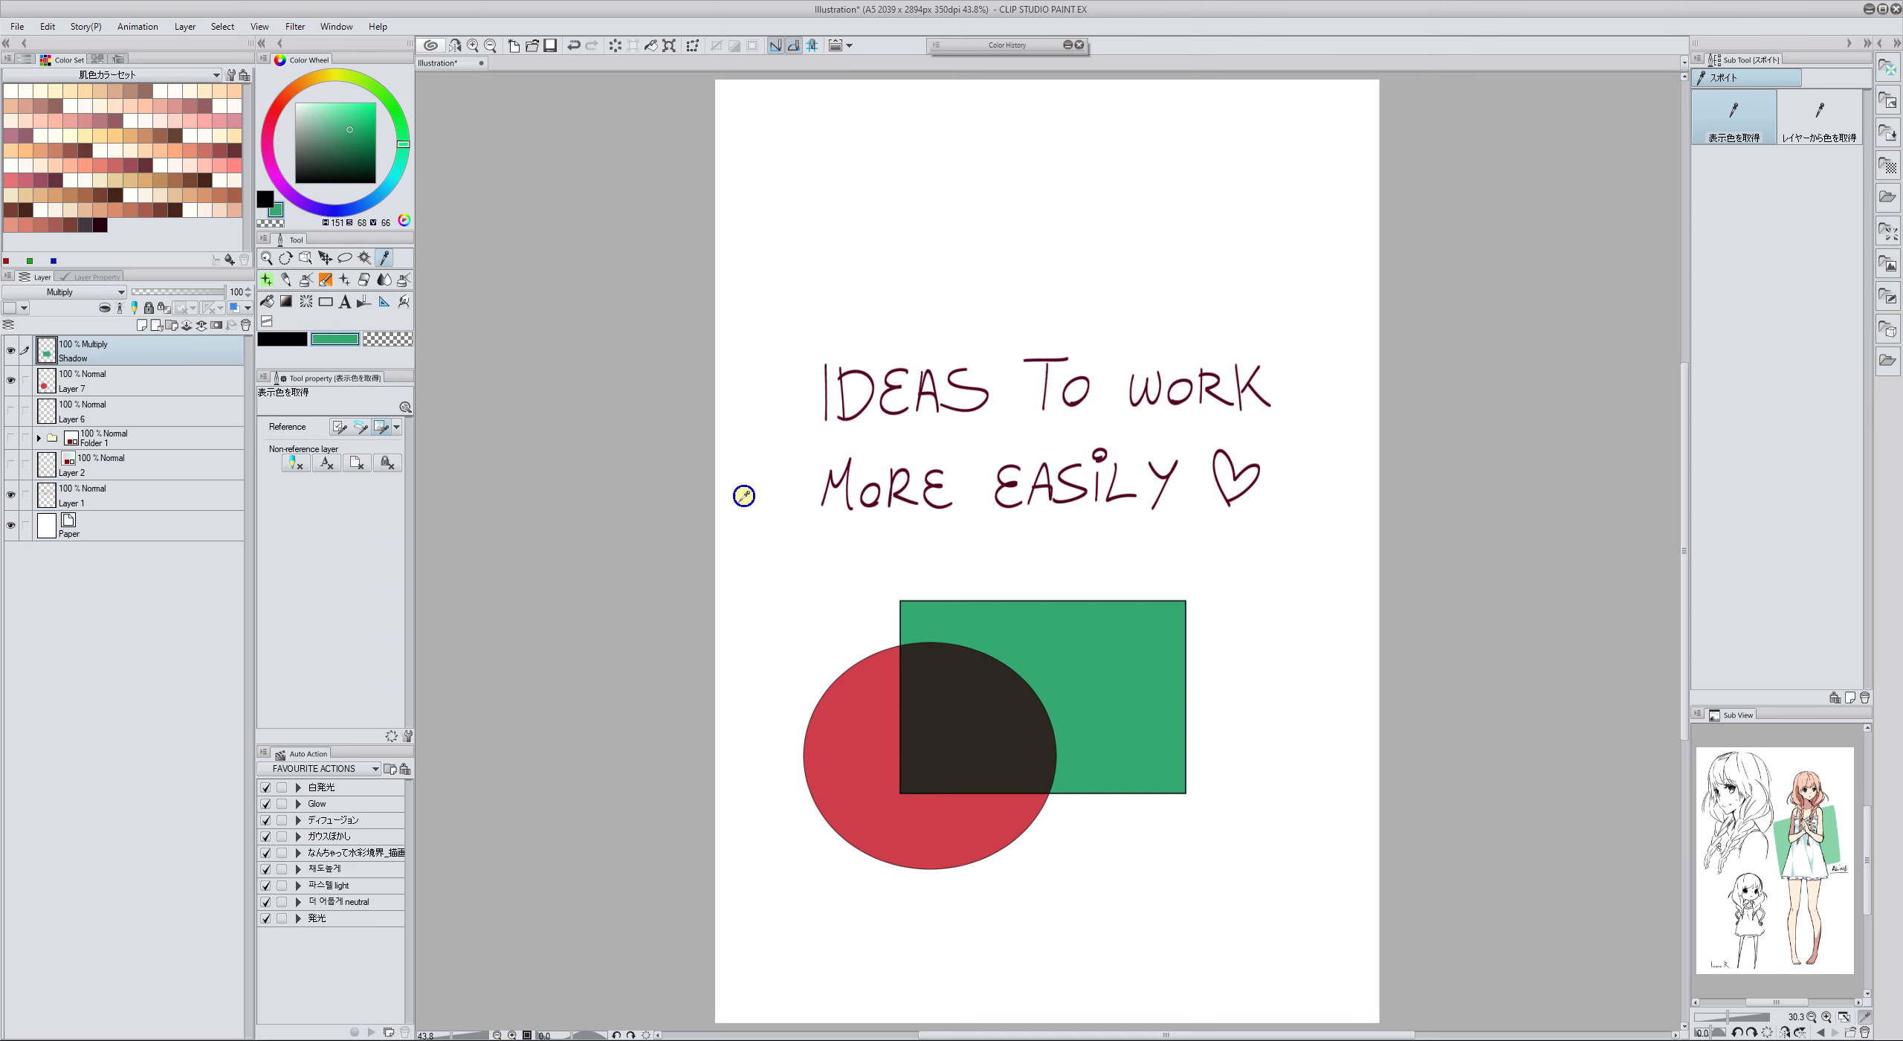
{"action": "left_click", "coordinate": [967, 685]}
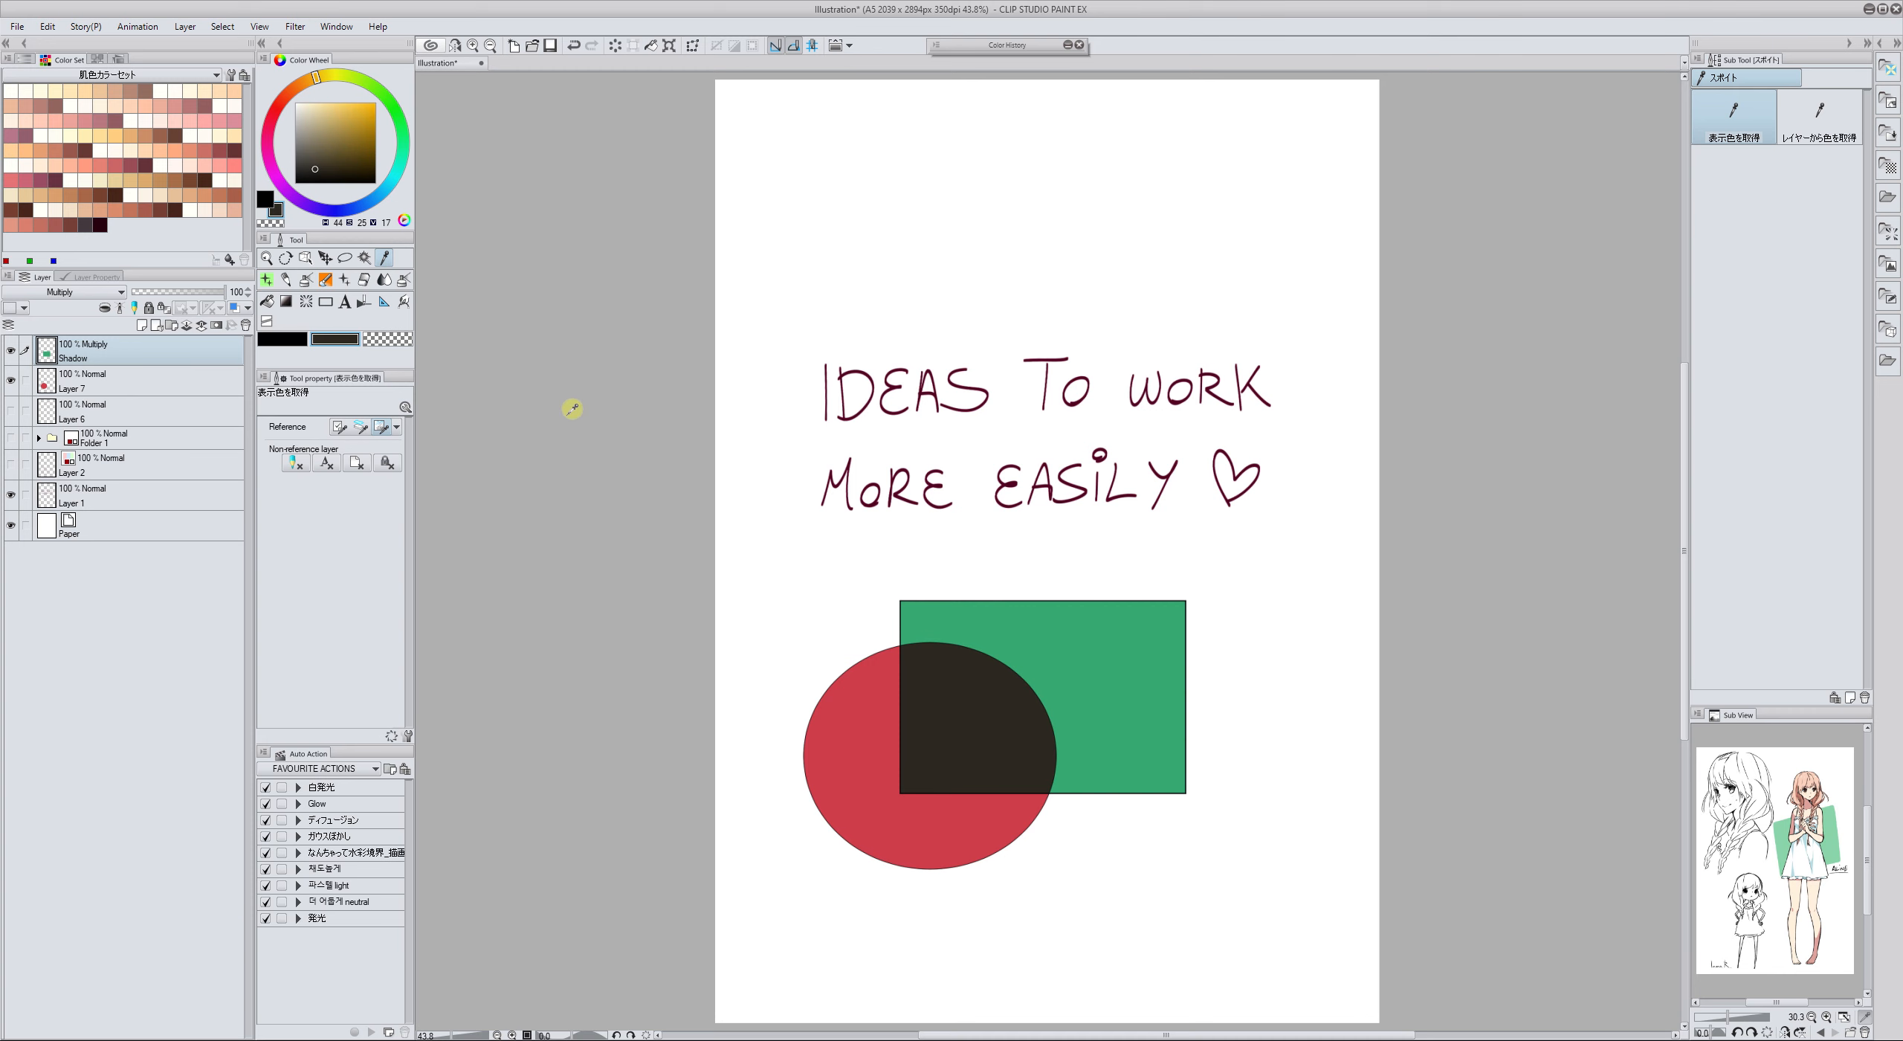
{"action": "left_click", "coordinate": [266, 281]}
{"action": "left_click", "coordinate": [1709, 78]}
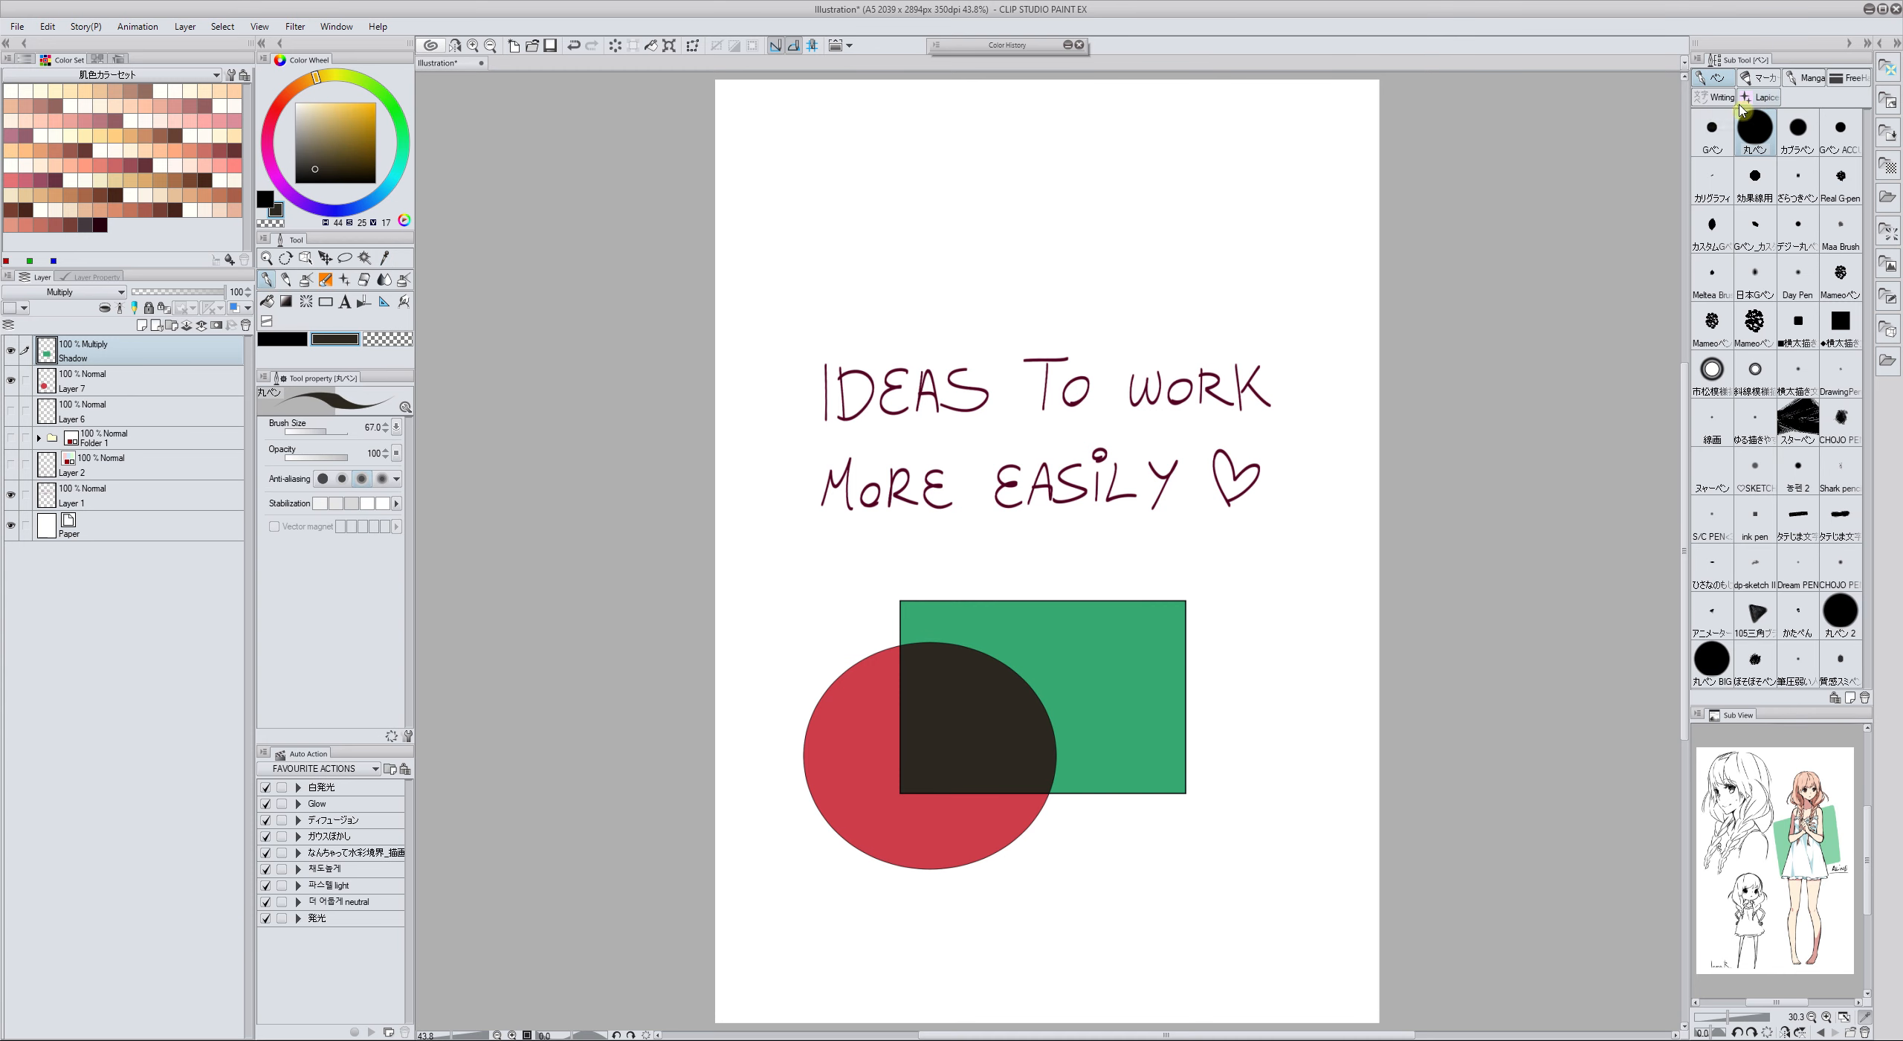
{"action": "left_click_drag", "start_coordinate": [797, 631], "coordinate": [791, 620]}
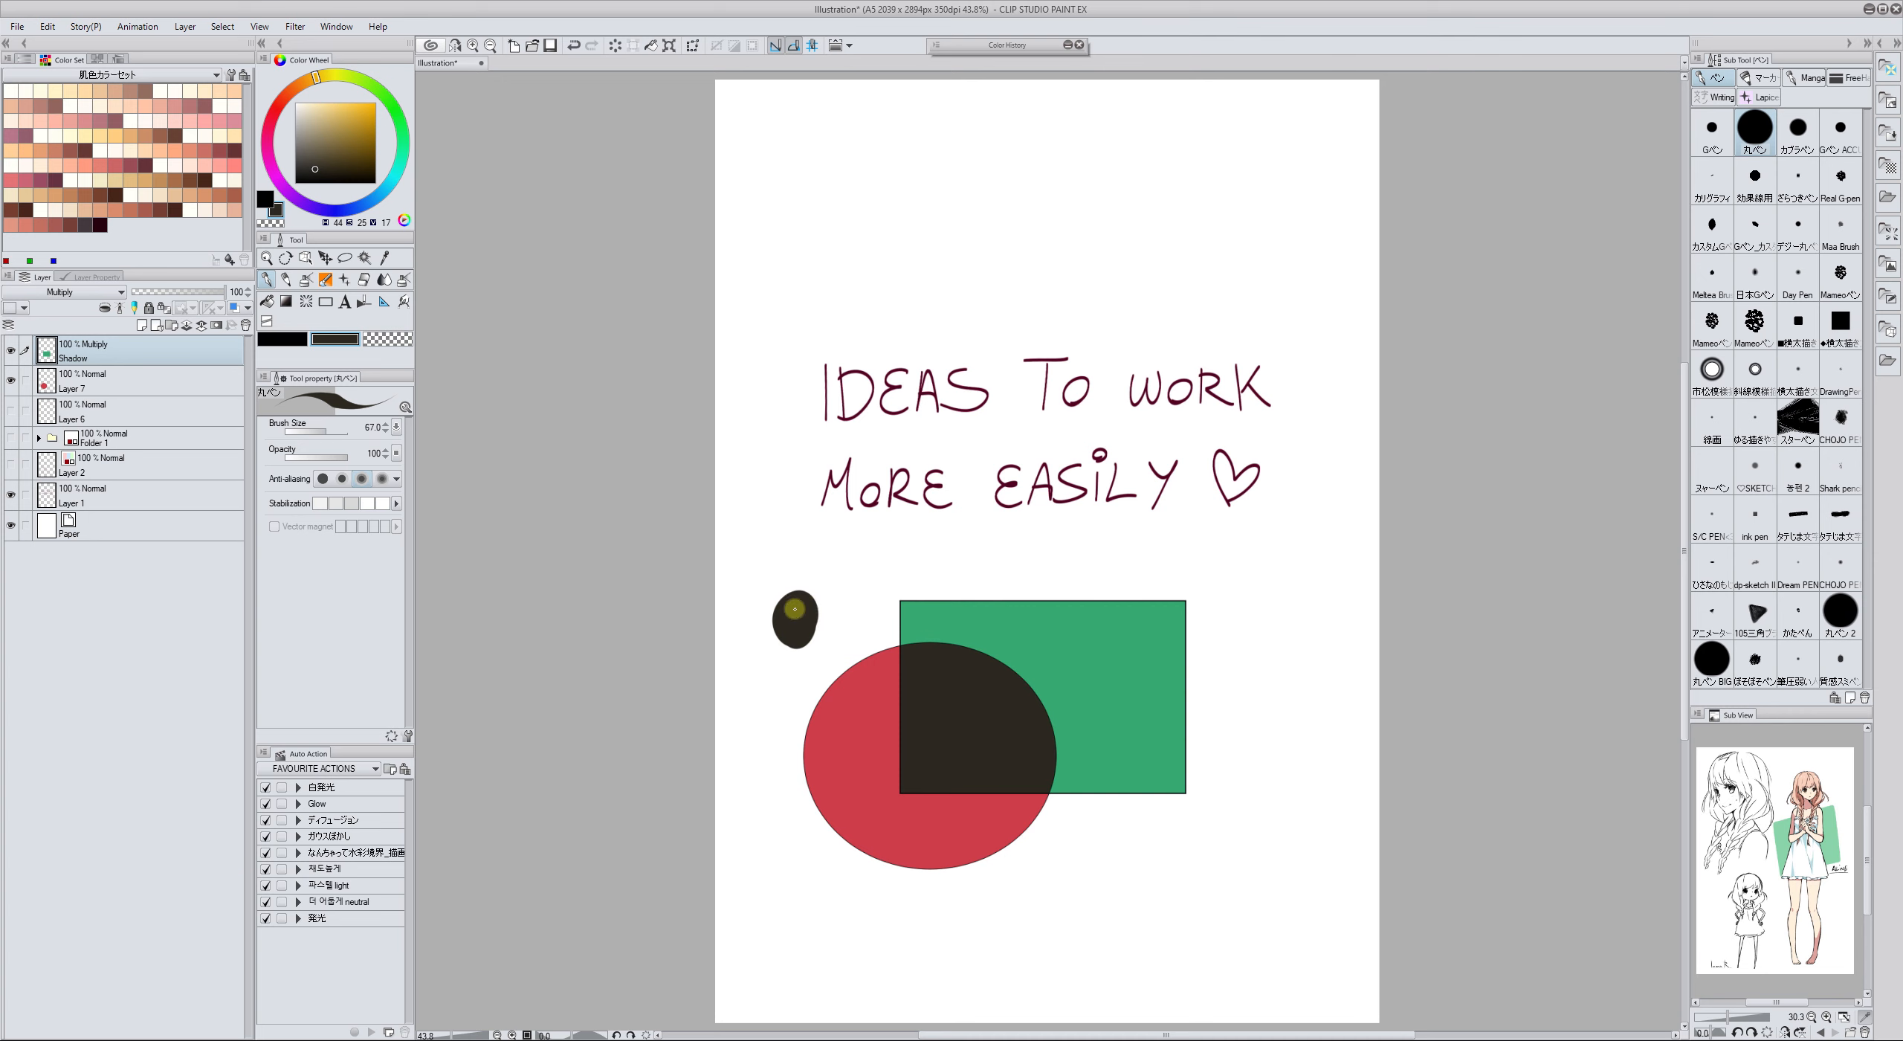
Sample the circle's red with the eyedropper and paint a red spot below the dark one with the pen
{"action": "left_click", "coordinate": [384, 258]}
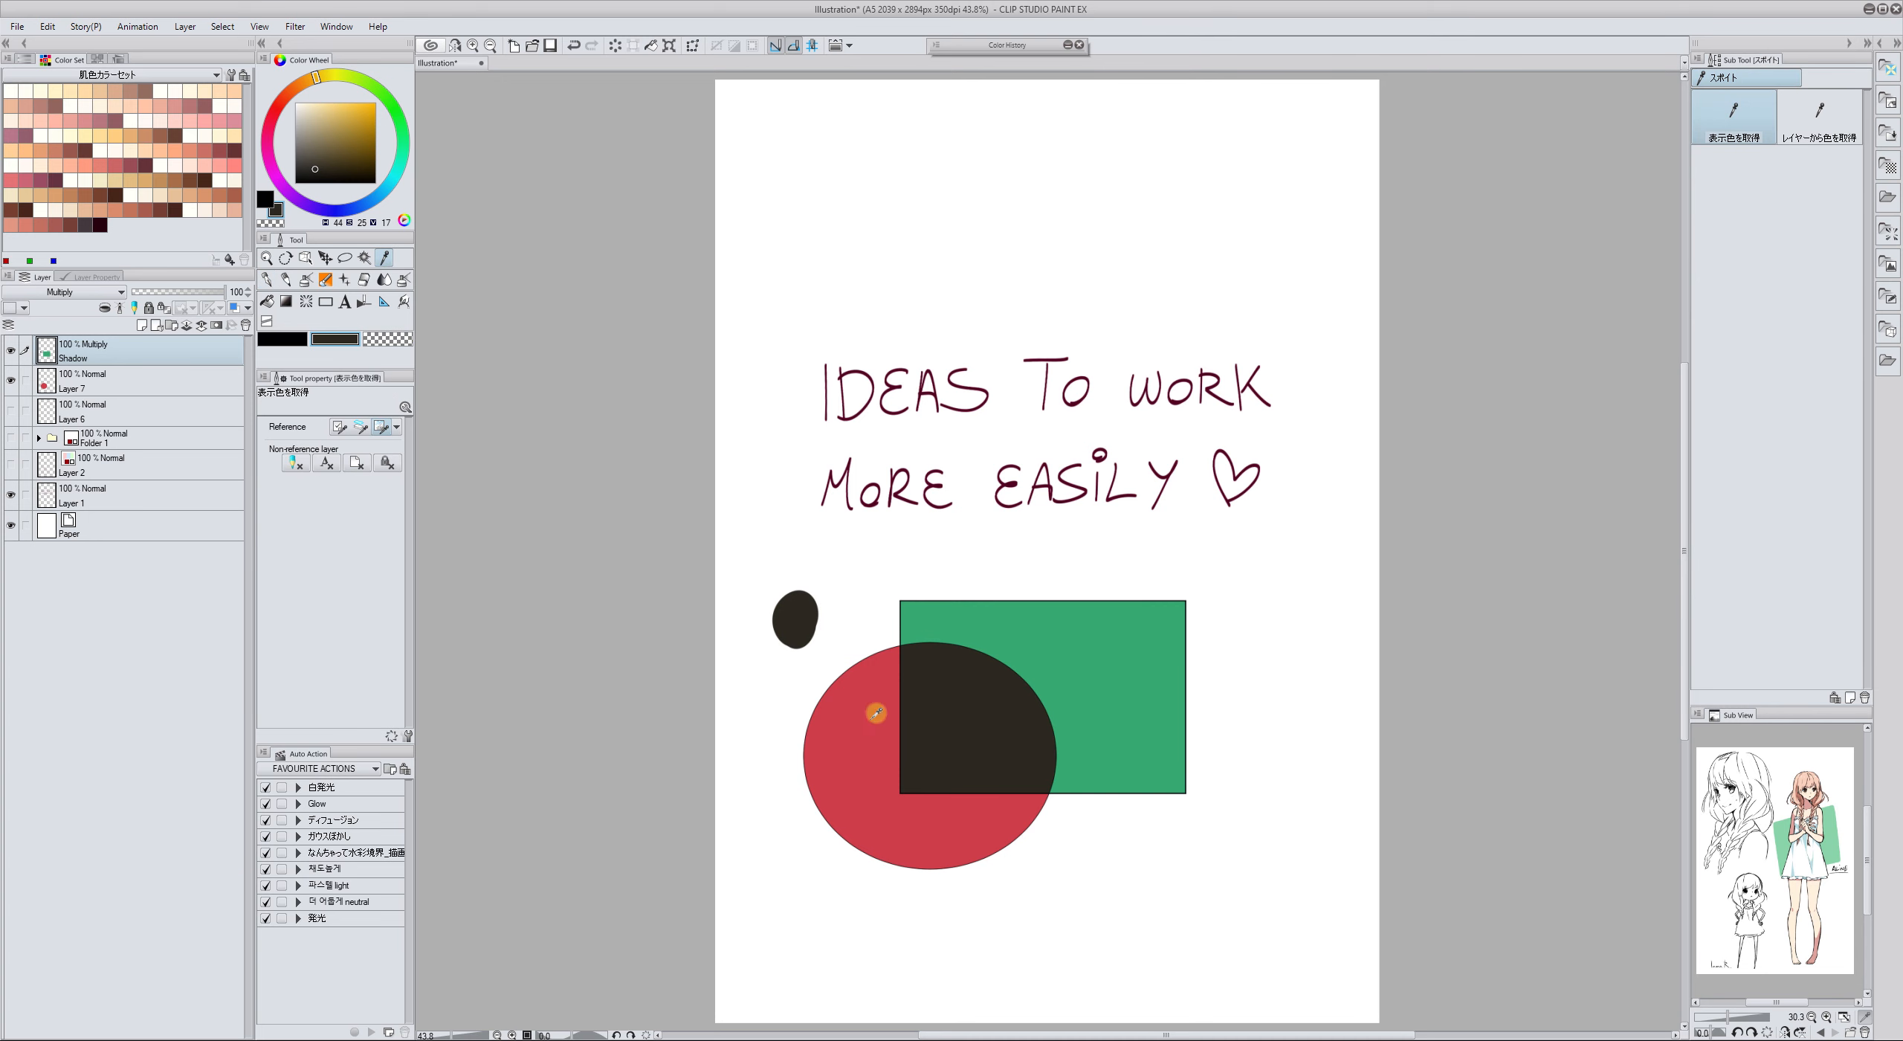
{"action": "left_click", "coordinate": [876, 714]}
{"action": "left_click", "coordinate": [266, 280]}
{"action": "left_click_drag", "start_coordinate": [755, 654], "coordinate": [773, 682]}
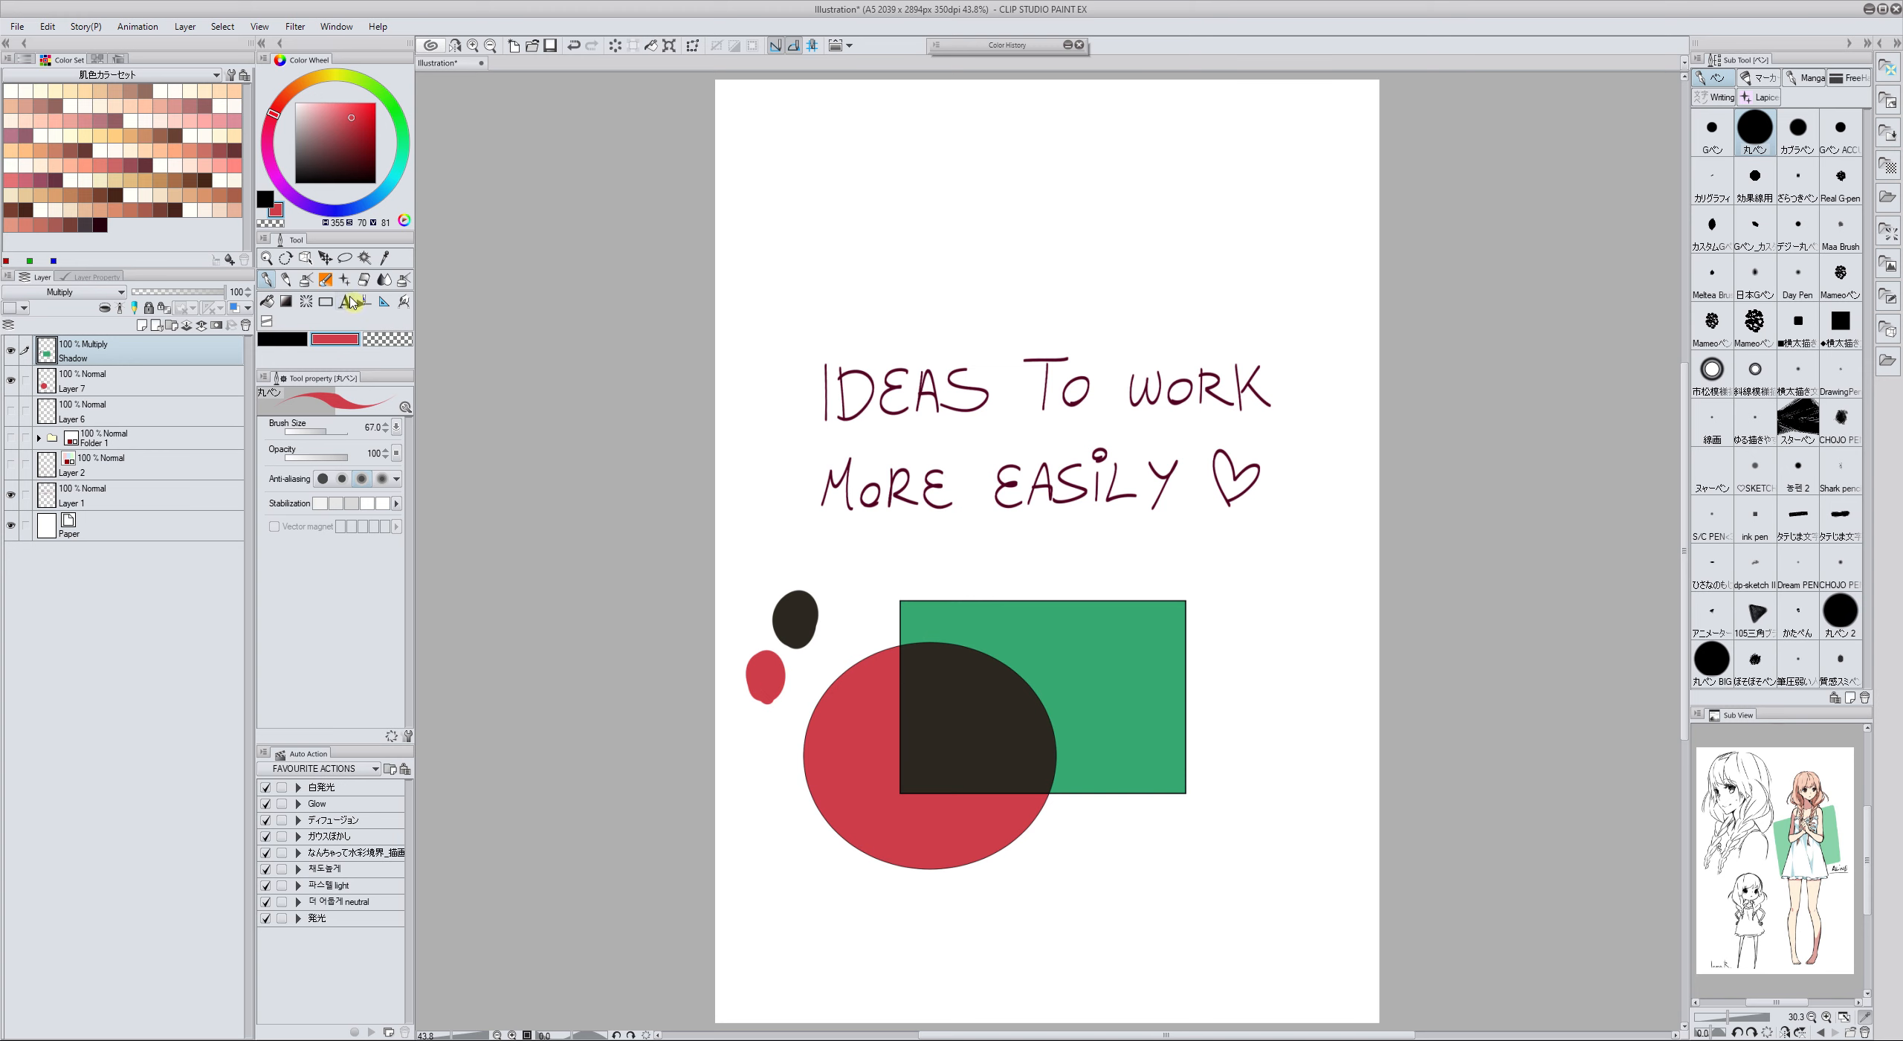
Use the レイヤーから色を取得 eyedropper to sample the Shadow layer's own color in the dark overlap area
{"action": "left_click", "coordinate": [384, 260]}
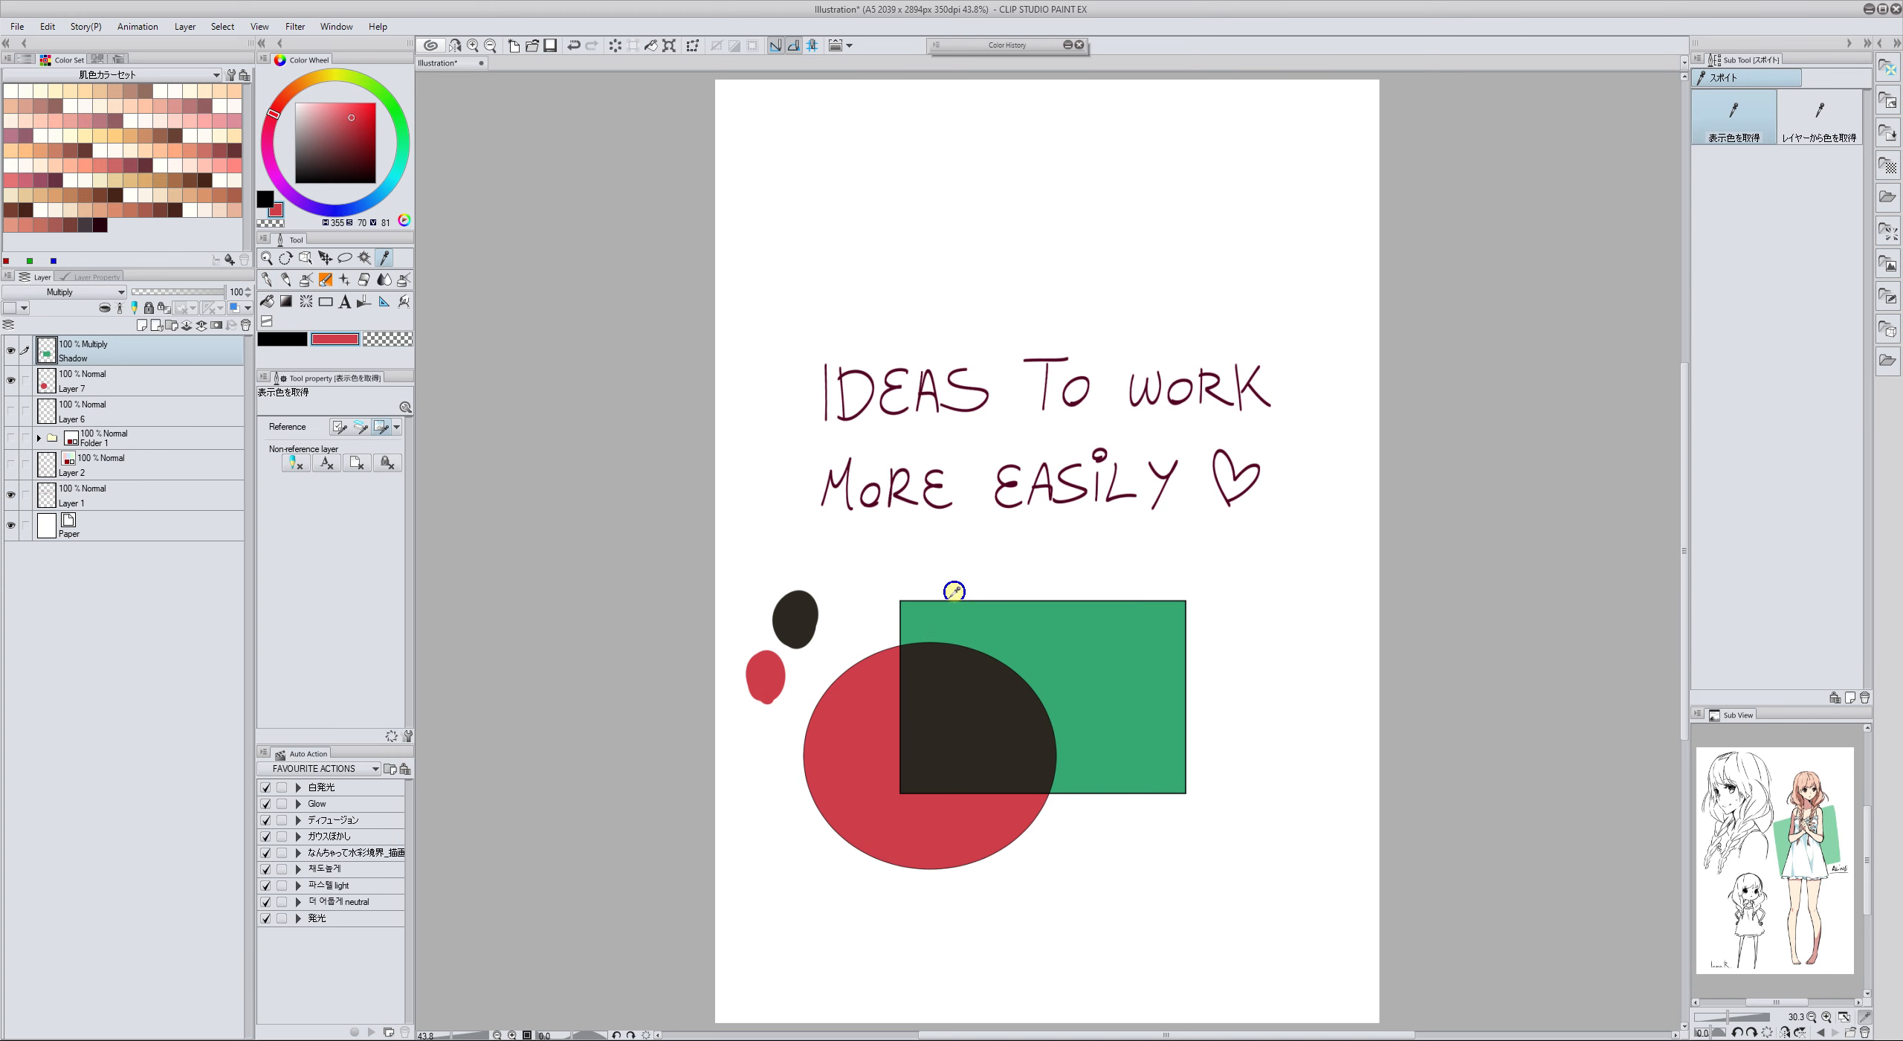
{"action": "left_click", "coordinate": [1820, 118]}
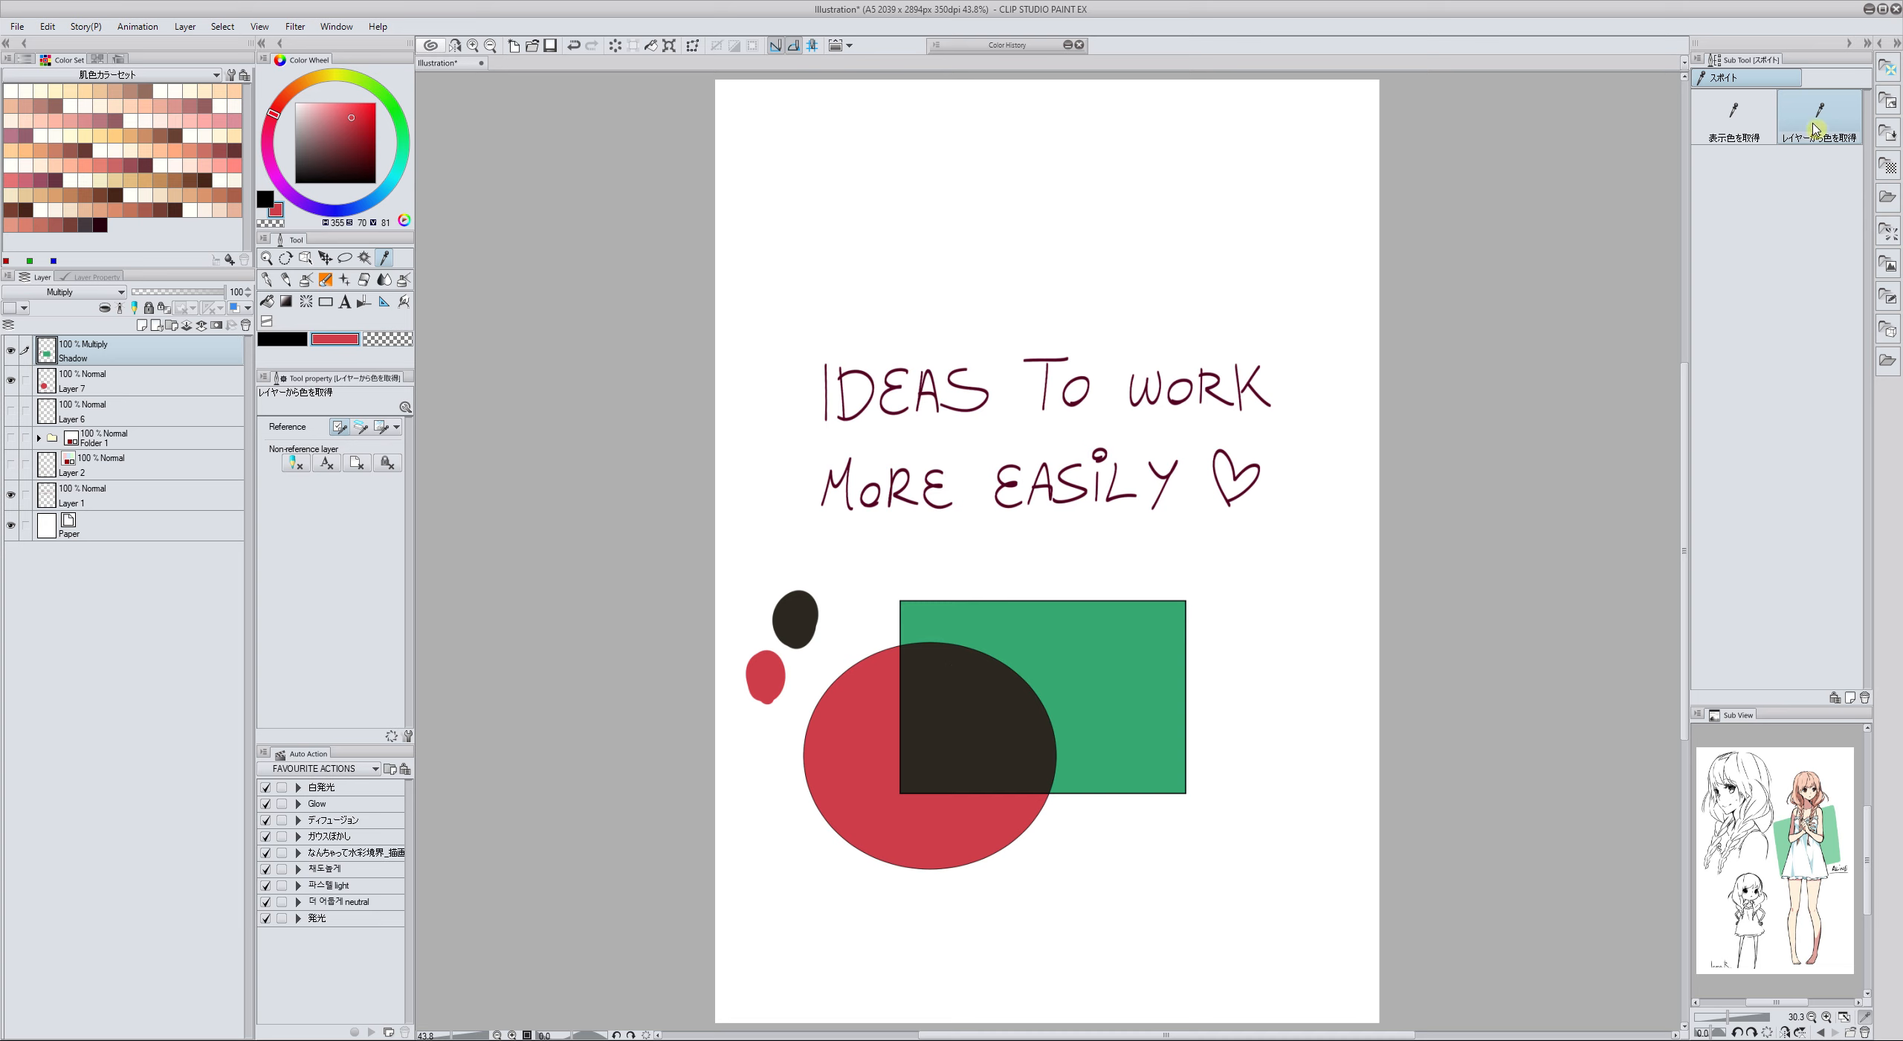
{"action": "left_click", "coordinate": [954, 697]}
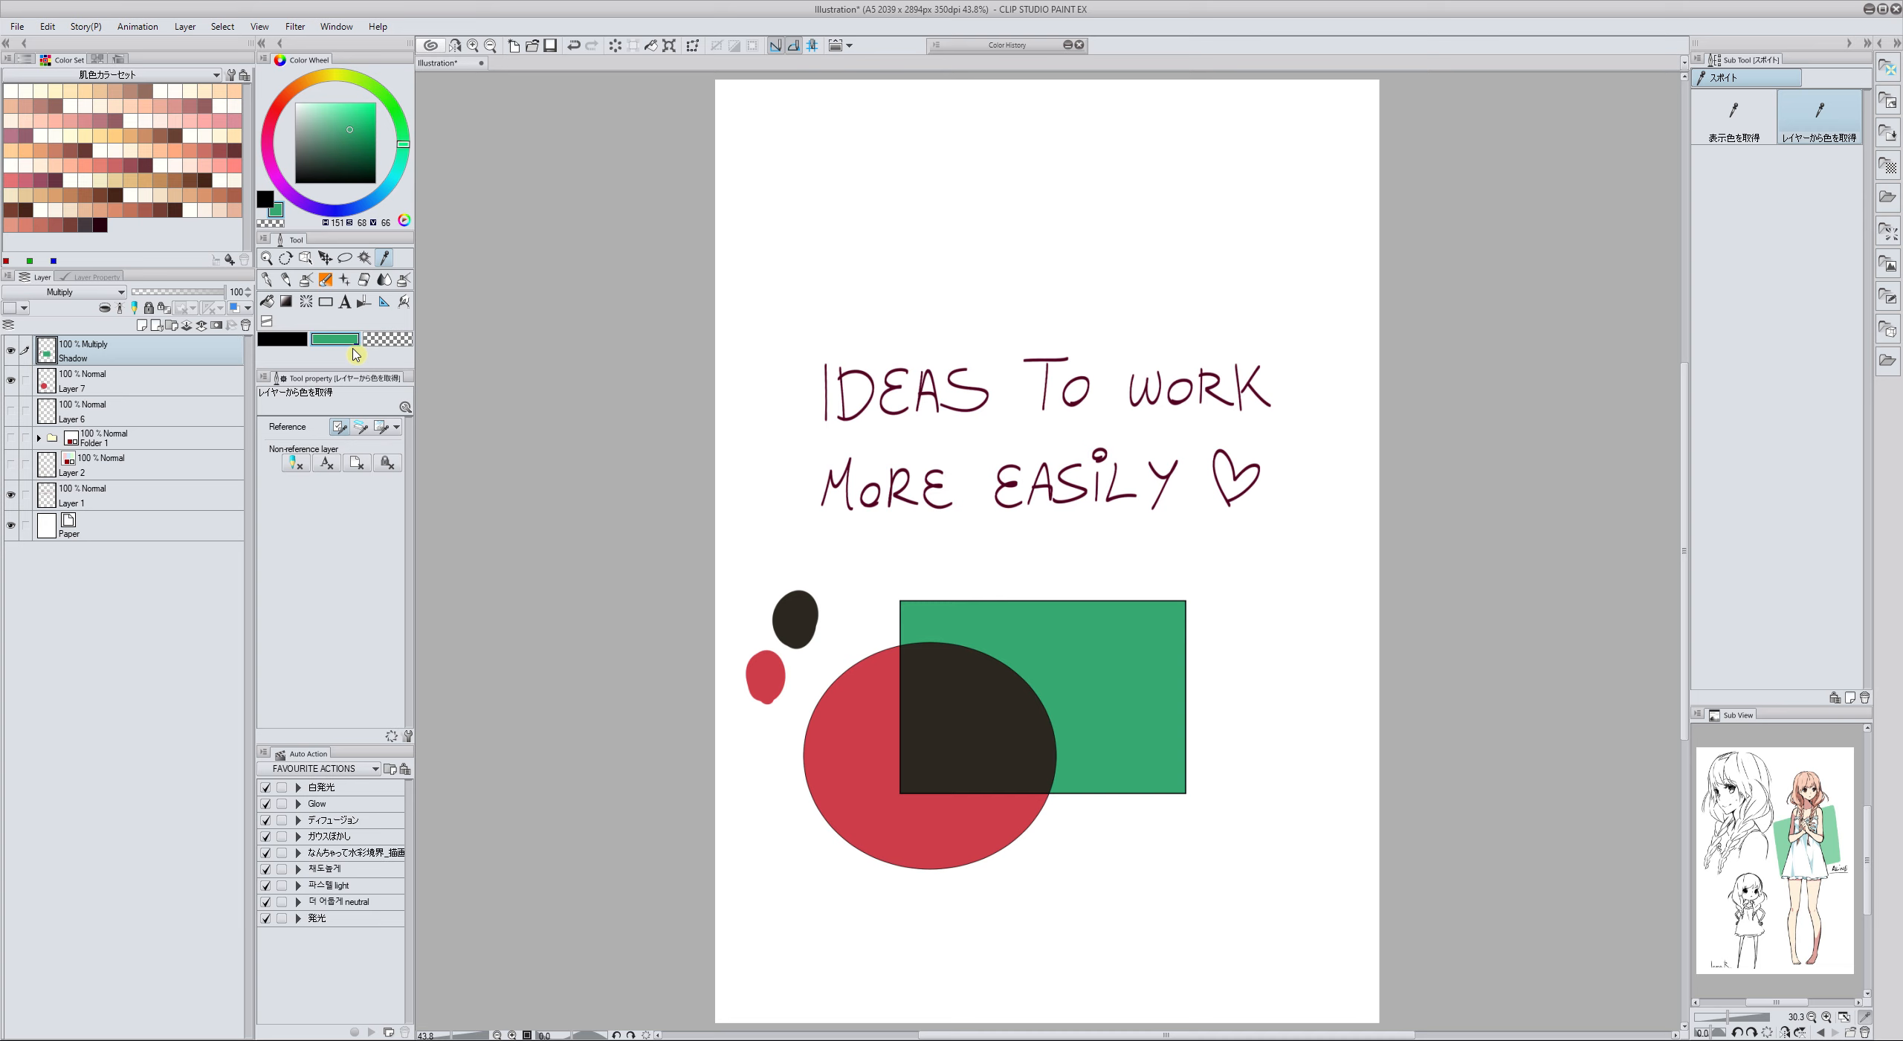
Set the Shadow layer's blending mode to Normal for comparison and return it to Multiply
{"action": "left_click", "coordinate": [62, 292]}
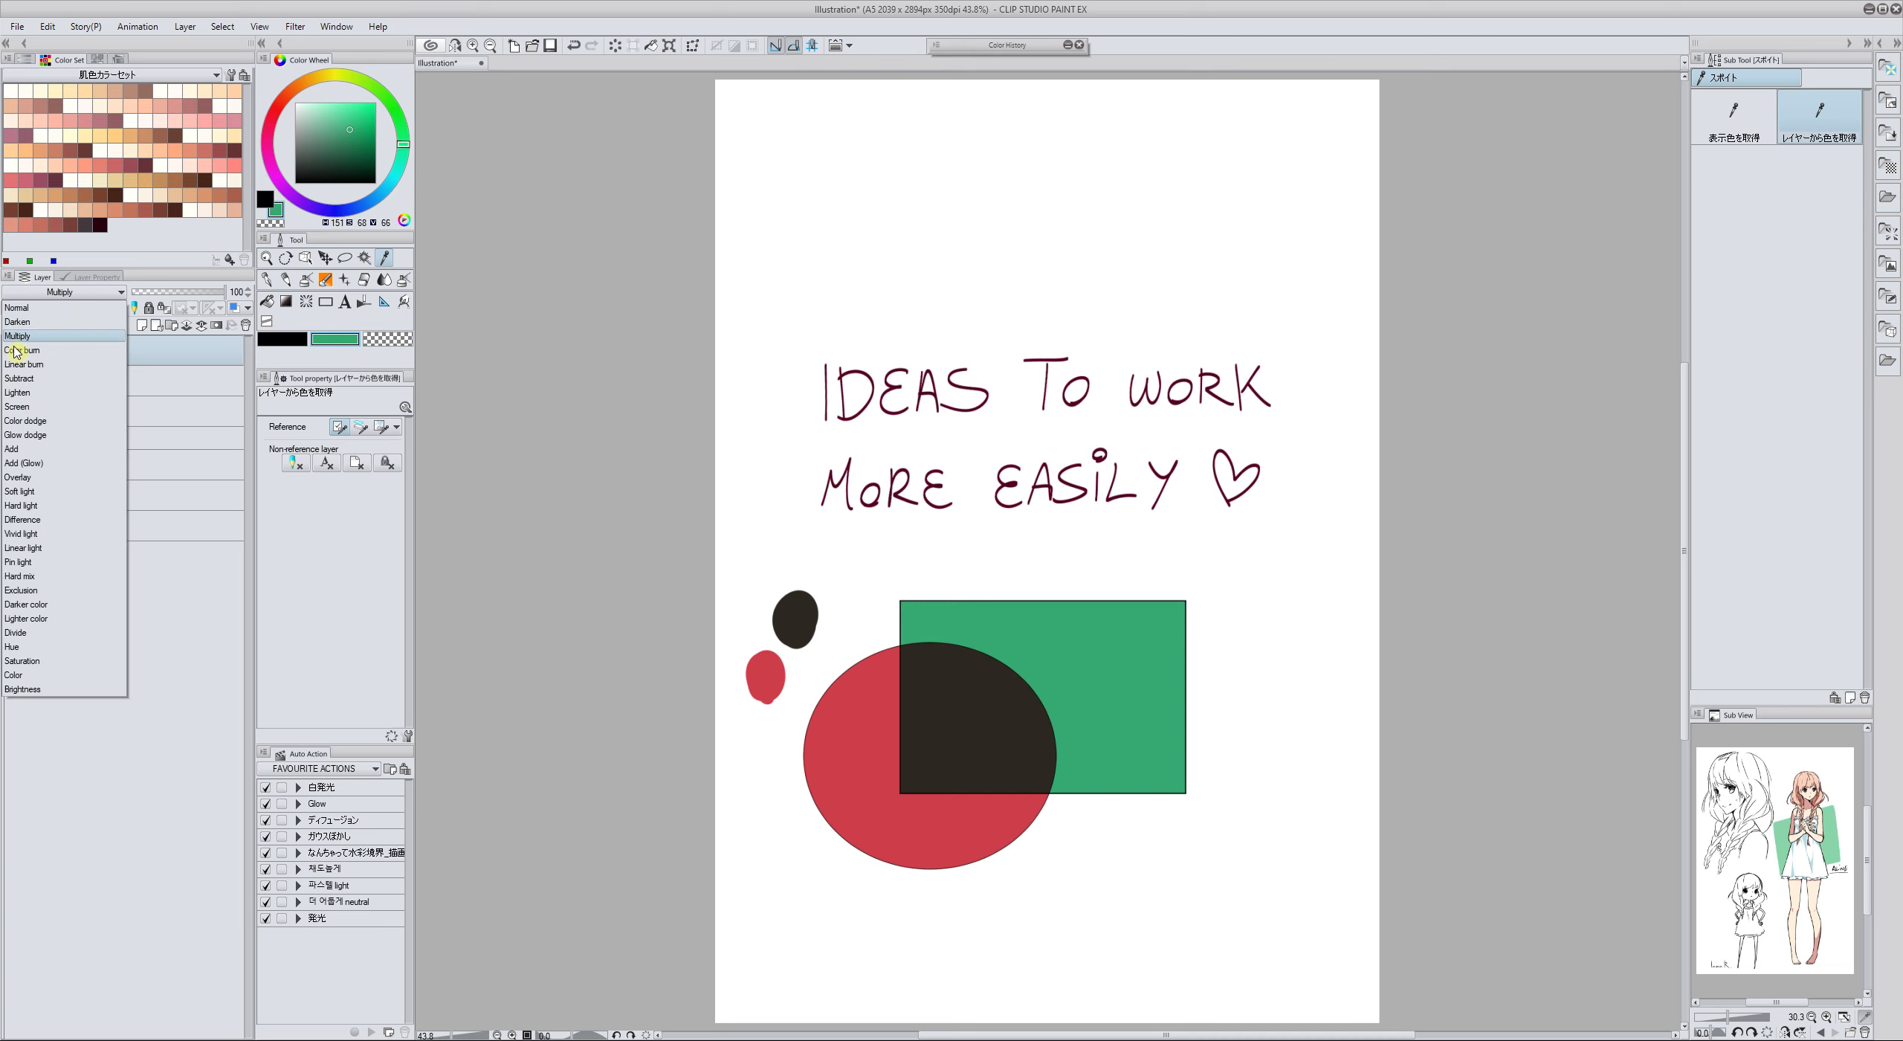
{"action": "left_click", "coordinate": [16, 307]}
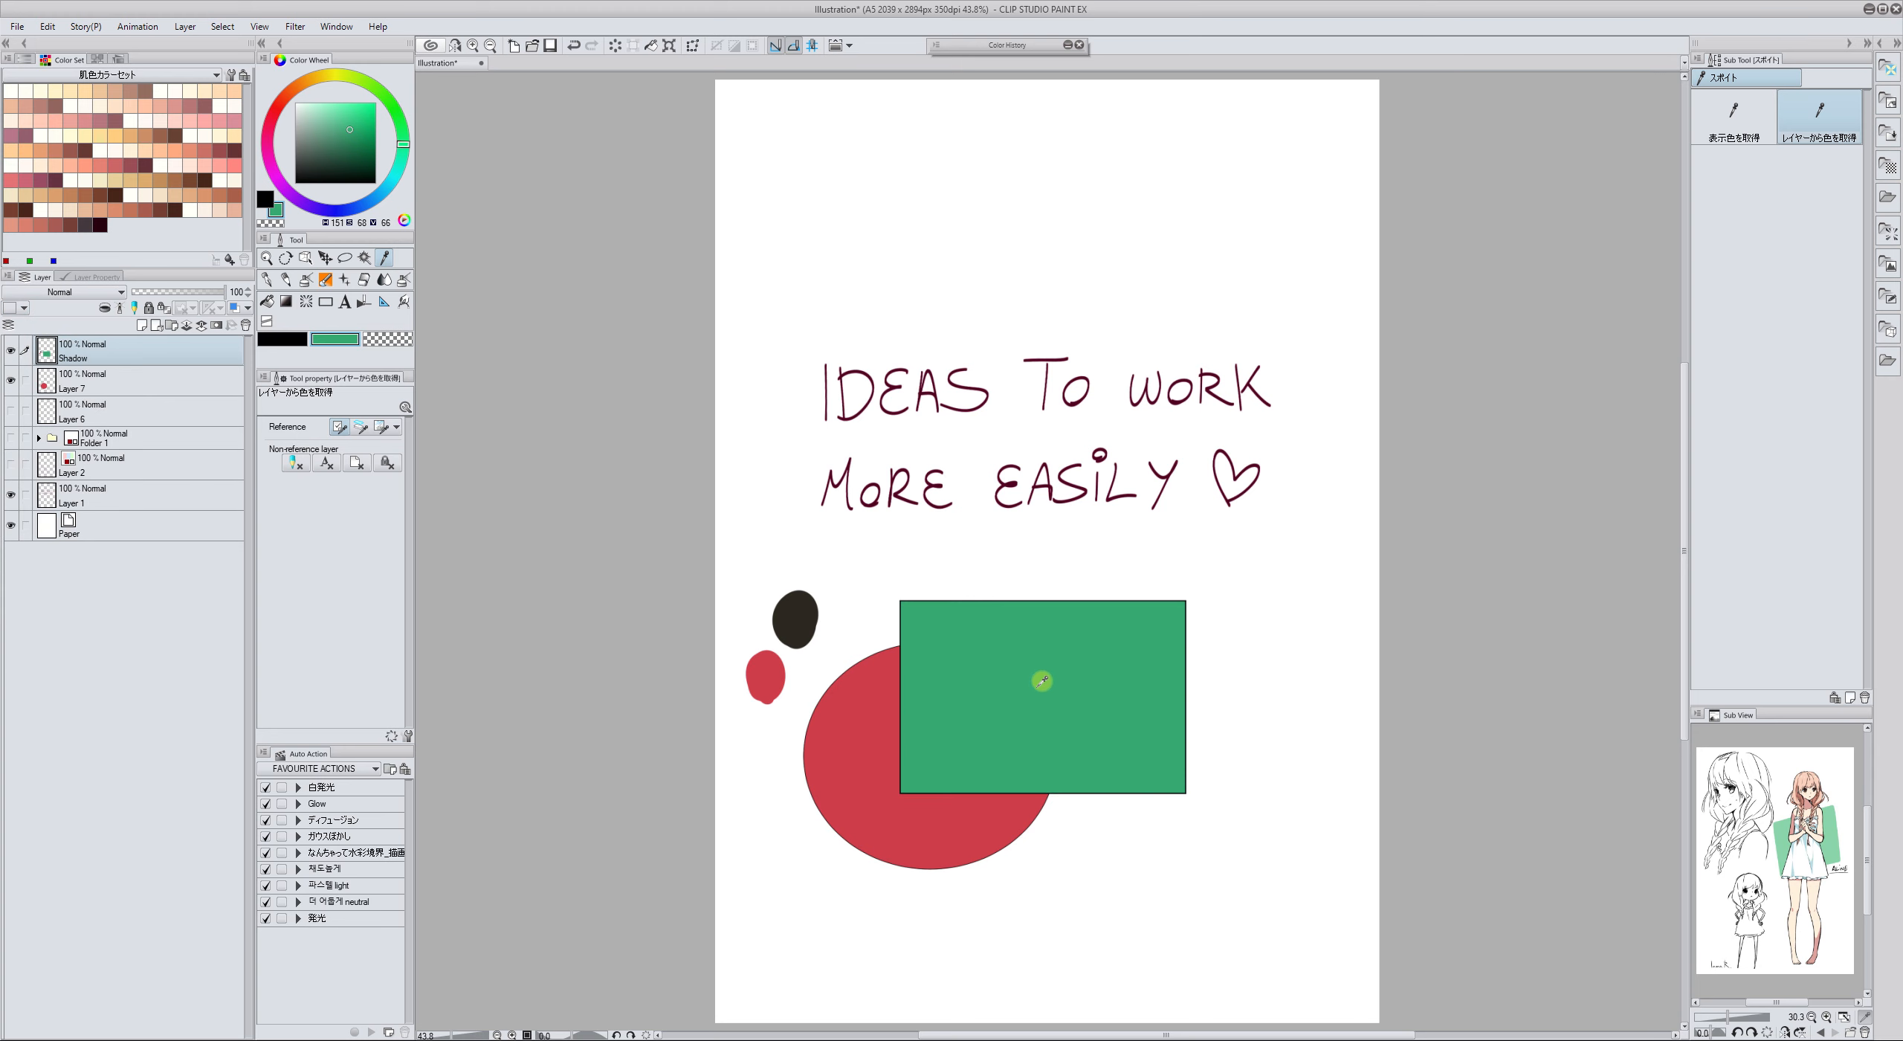
{"action": "left_click", "coordinate": [63, 292]}
{"action": "left_click", "coordinate": [22, 343]}
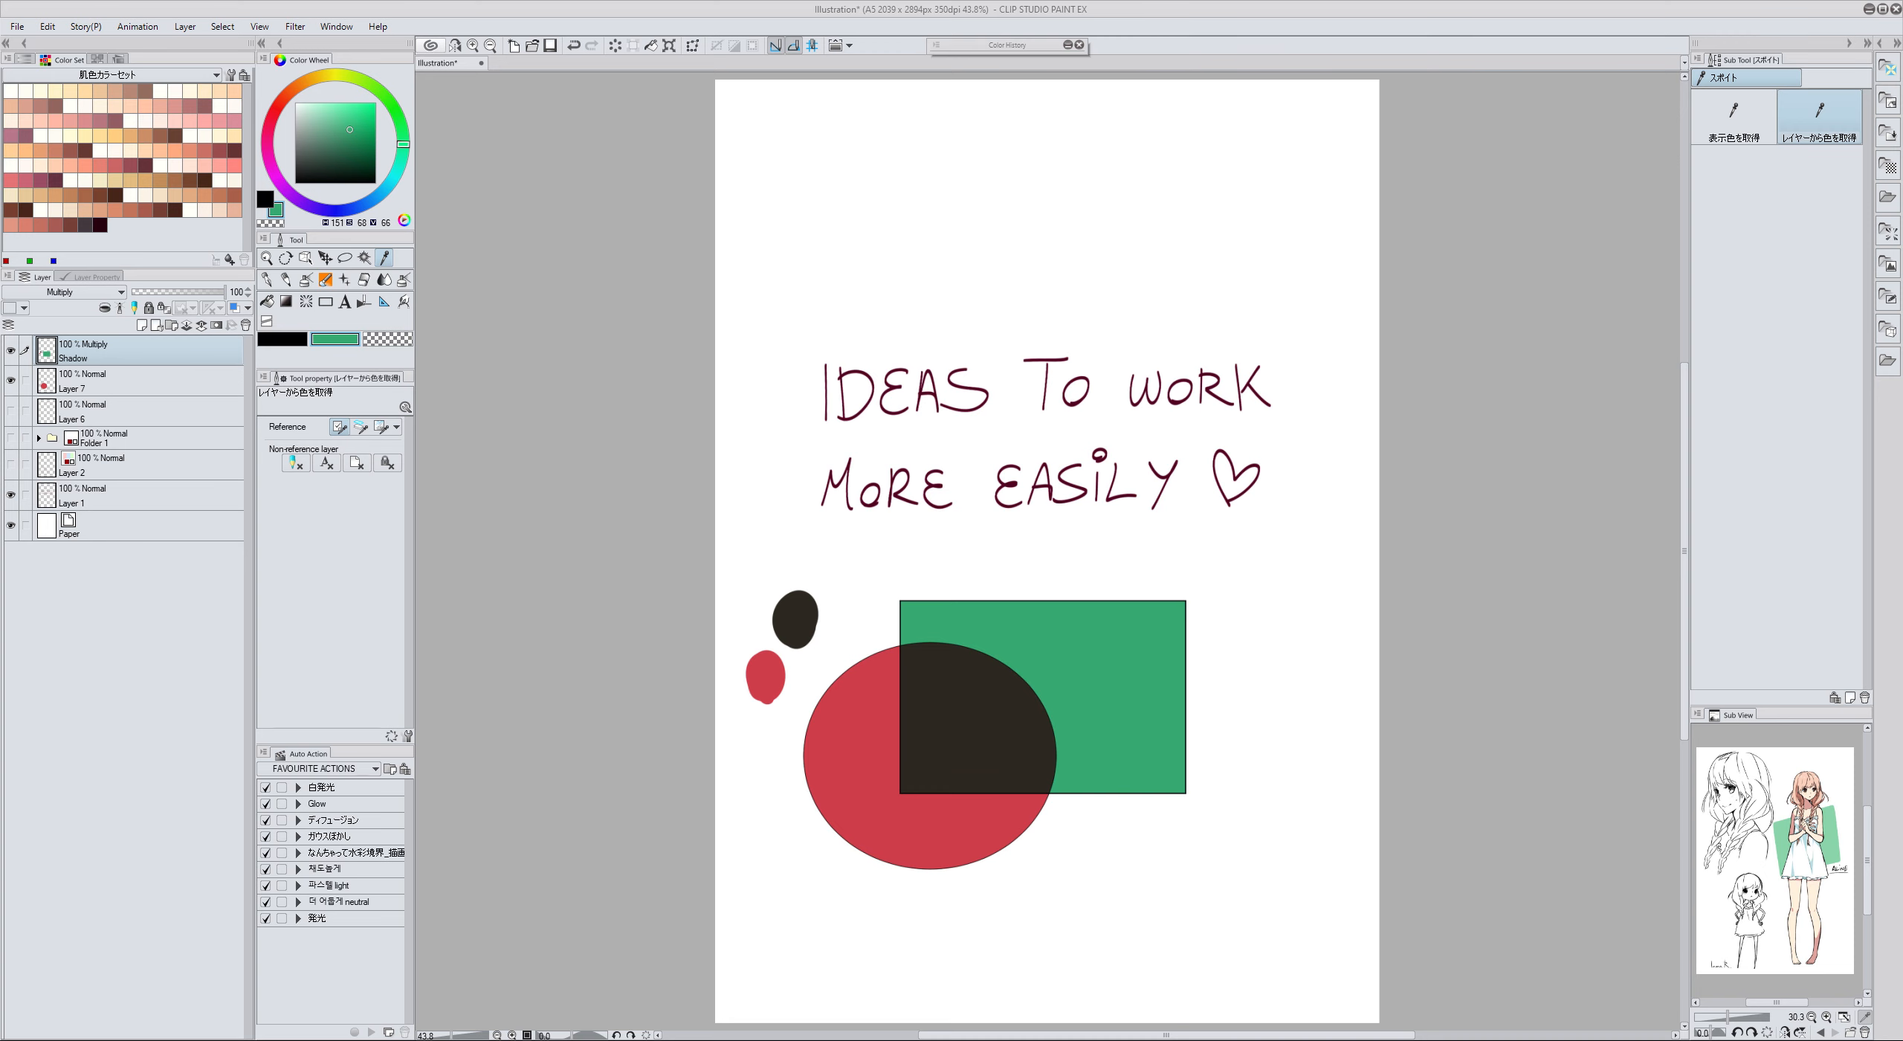
Write a green letter C above the heading with the pen, and switch the drawing color to transparent and back to green
{"action": "left_click", "coordinate": [266, 279]}
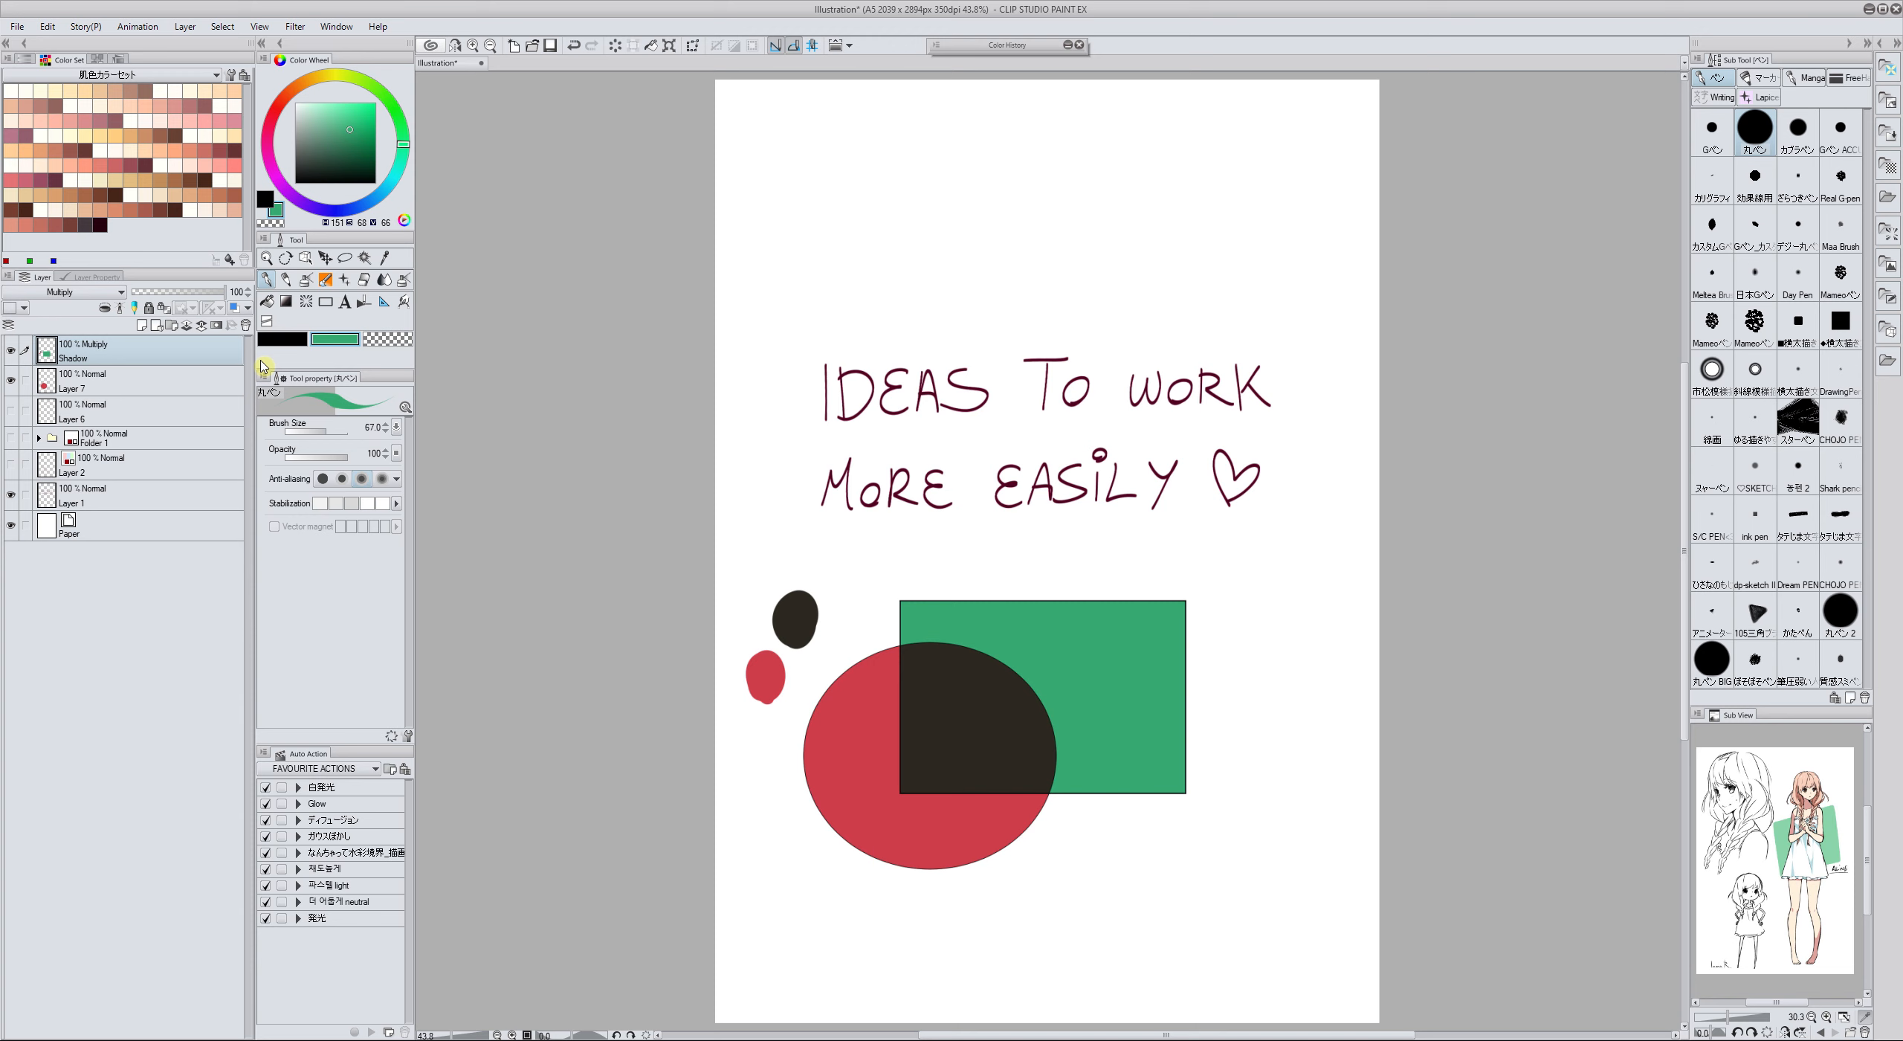
{"action": "mouse_move", "coordinate": [825, 260]}
{"action": "left_mouse_down"}
{"action": "mouse_move", "coordinate": [798, 255]}
{"action": "mouse_move", "coordinate": [827, 305]}
{"action": "left_mouse_up"}
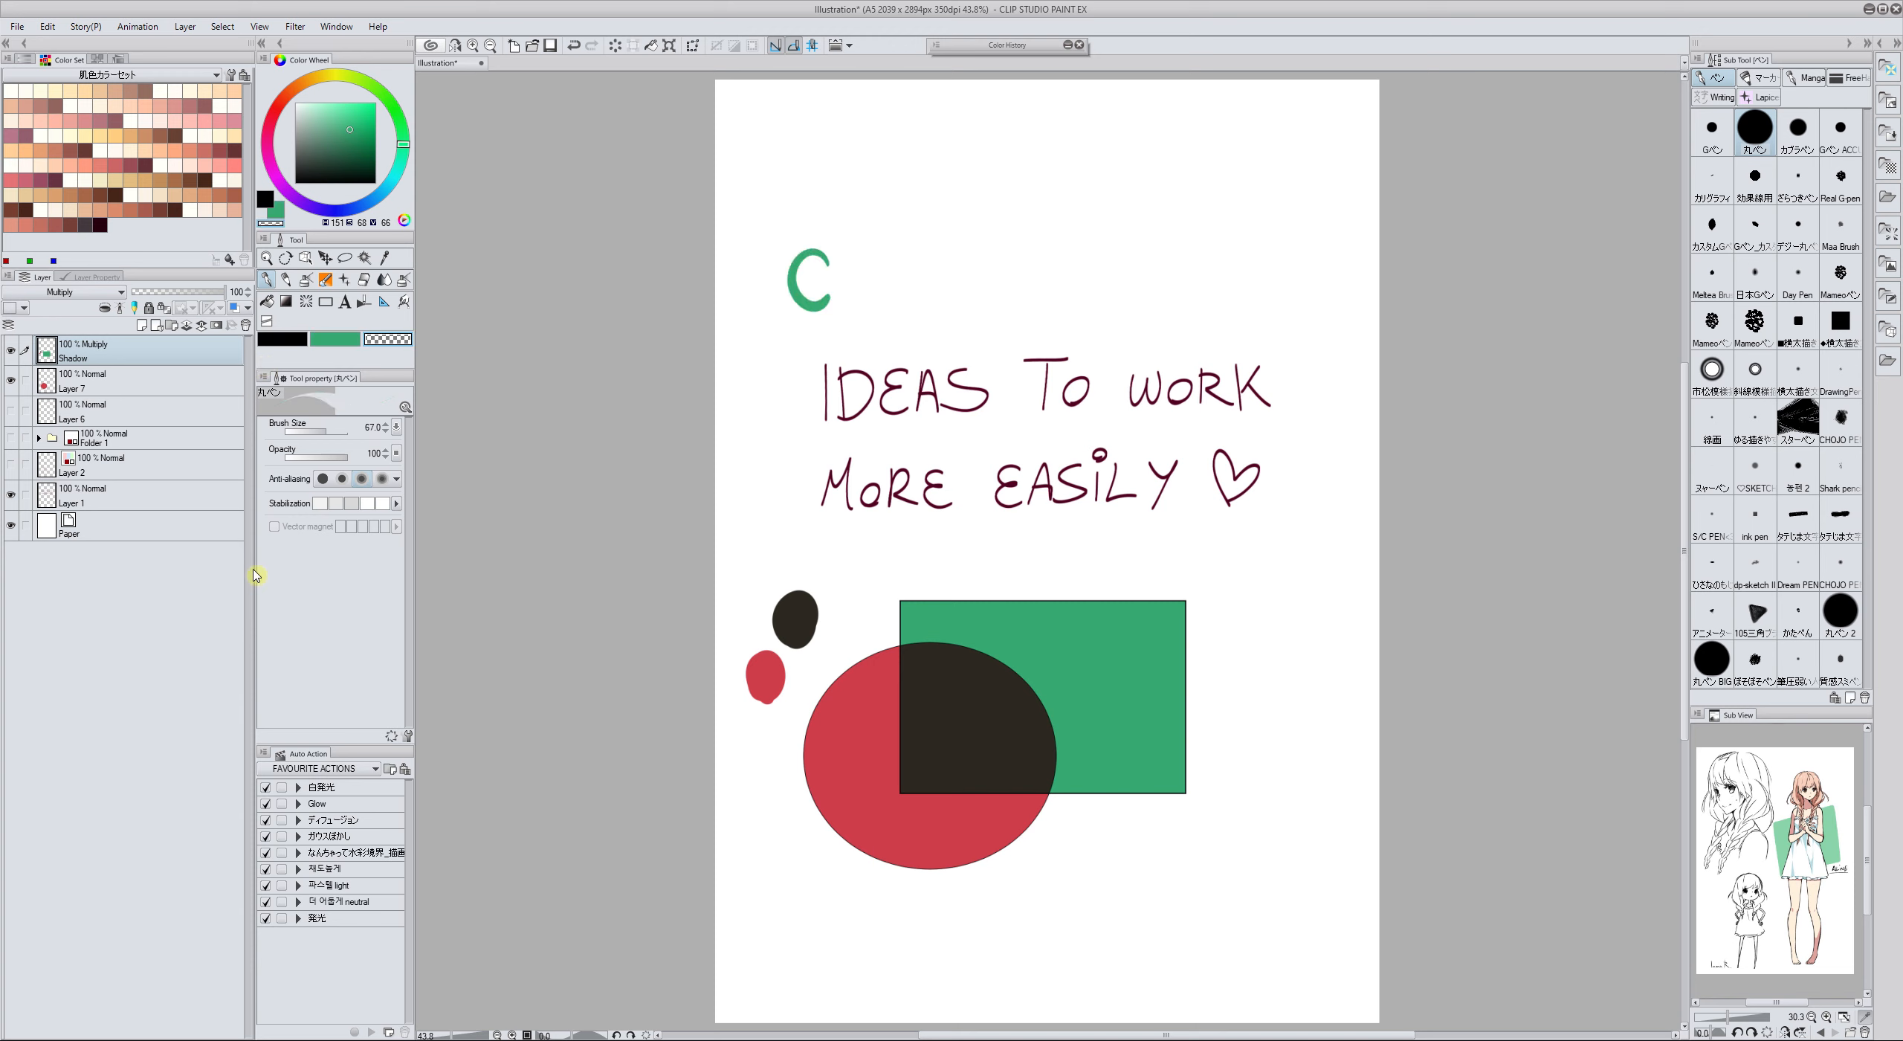
{"action": "left_click", "coordinate": [388, 342]}
{"action": "left_click", "coordinate": [344, 347]}
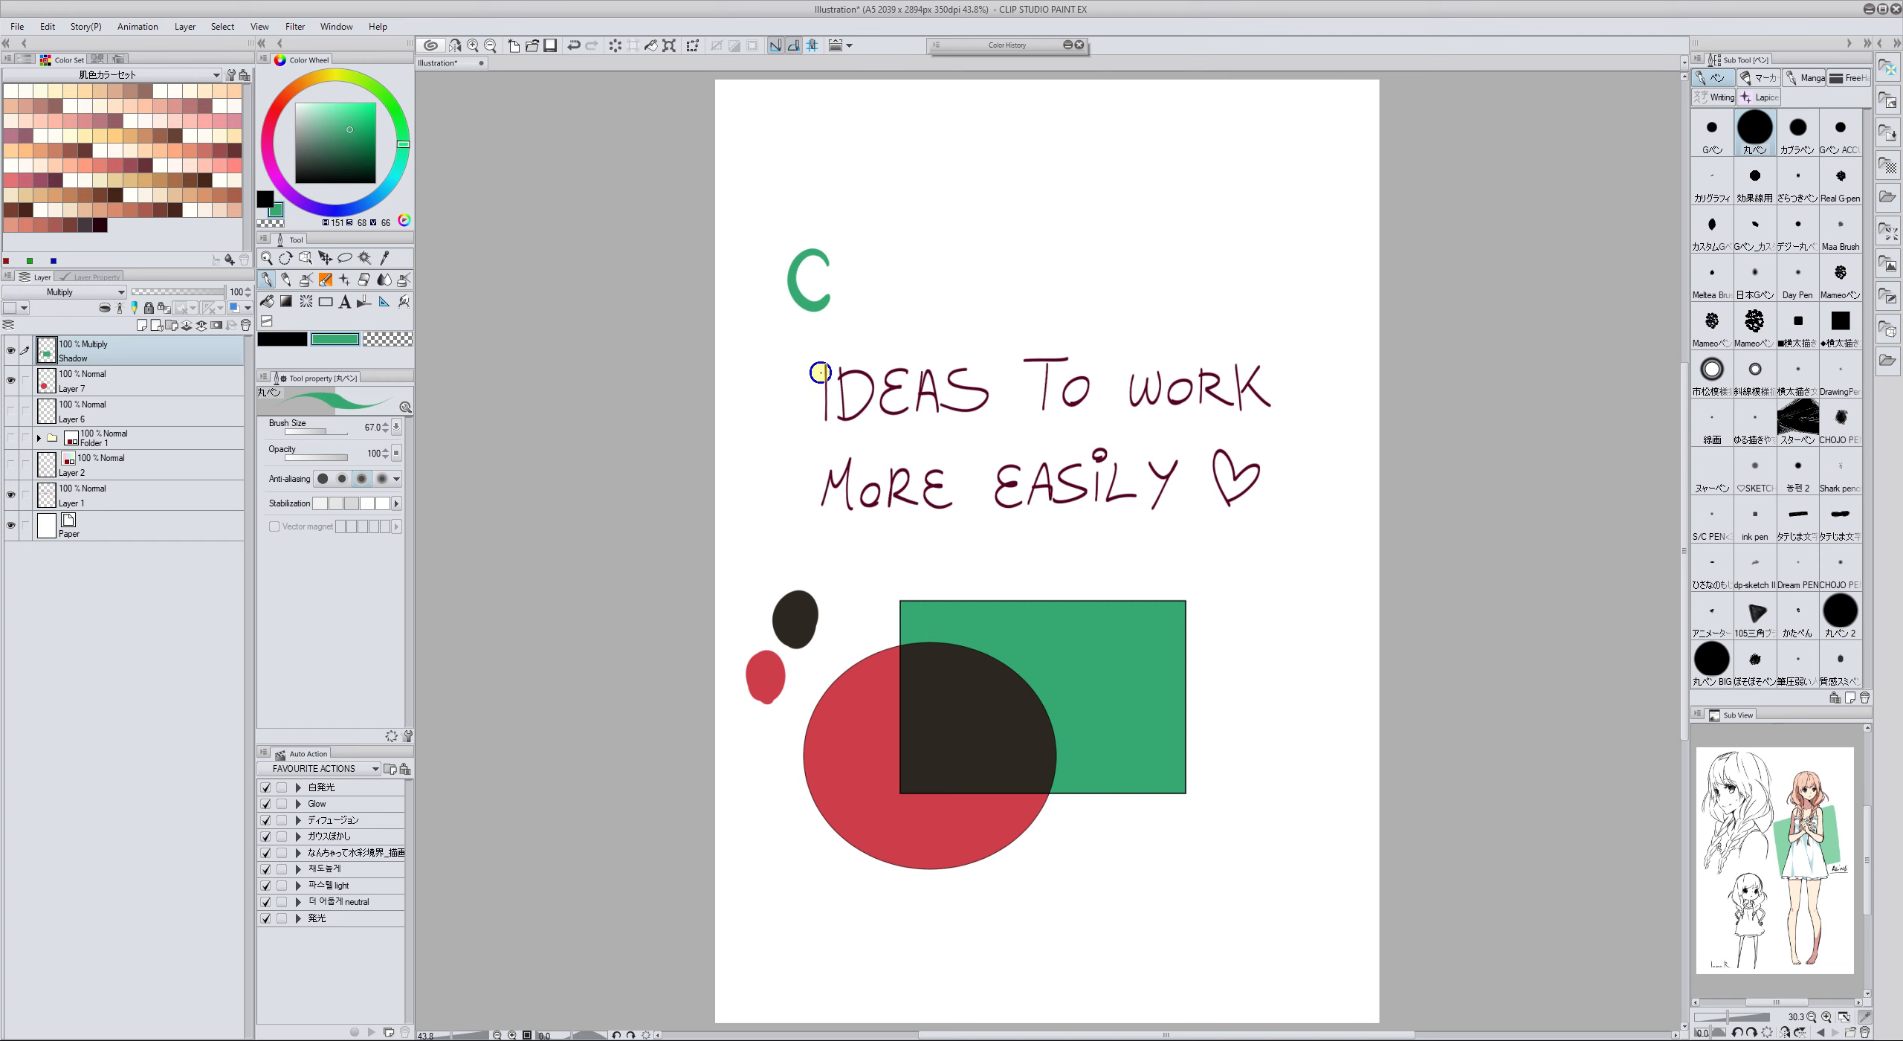
Draw a green heart above the heading and erase parts of its outline with the transparent color
{"action": "mouse_move", "coordinate": [955, 281]}
{"action": "left_mouse_down"}
{"action": "mouse_move", "coordinate": [994, 237]}
{"action": "mouse_move", "coordinate": [934, 208]}
{"action": "mouse_move", "coordinate": [948, 287]}
{"action": "left_mouse_up"}
{"action": "key", "text": "c"}
{"action": "mouse_move", "coordinate": [940, 218]}
{"action": "left_mouse_down"}
{"action": "mouse_move", "coordinate": [934, 240]}
{"action": "mouse_move", "coordinate": [935, 199]}
{"action": "left_mouse_up"}
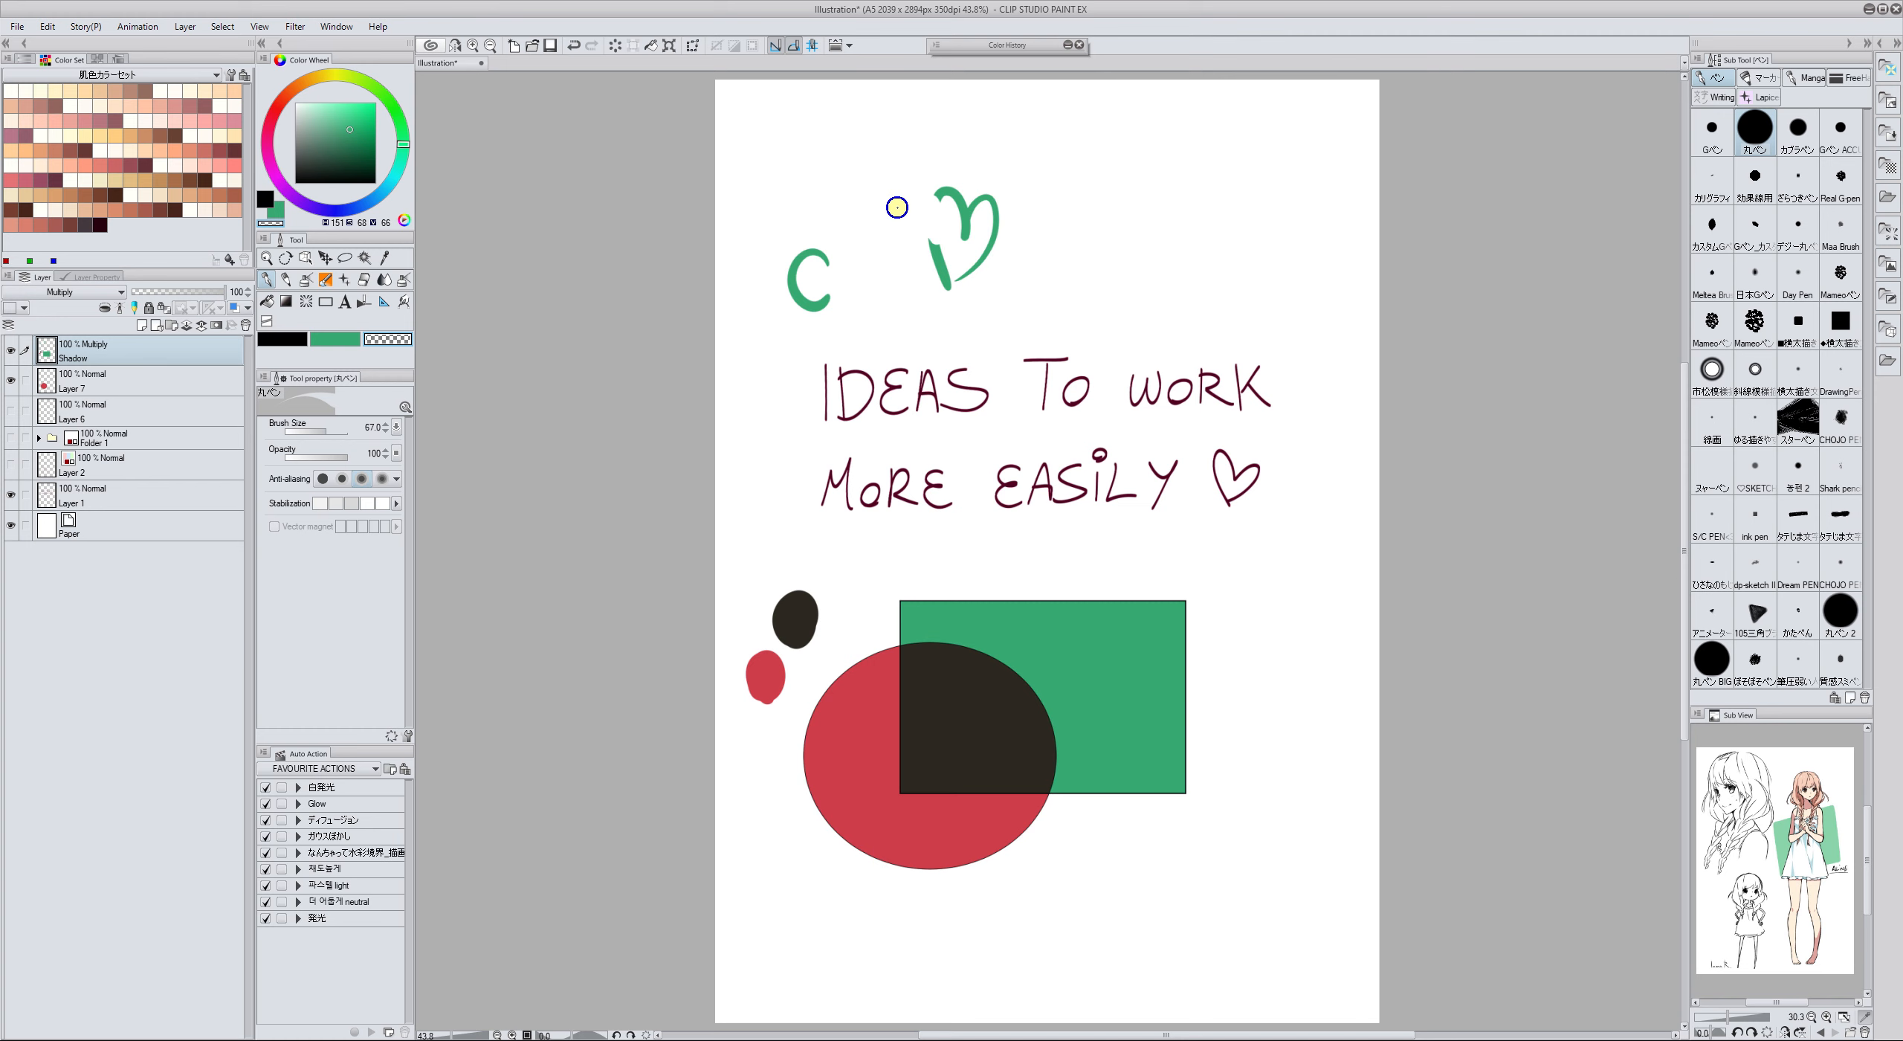
Toggle the pen's drawing color repeatedly between transparent and green, ending on green
{"action": "key", "text": "c"}
{"action": "key", "text": "c"}
{"action": "key", "text": "c"}
{"action": "key", "text": "c"}
{"action": "key", "text": "c"}
{"action": "key", "text": "c"}
{"action": "key", "text": "c"}
{"action": "key", "text": "c"}
{"action": "key", "text": "c"}
{"action": "key", "text": "c"}
{"action": "key", "text": "c"}
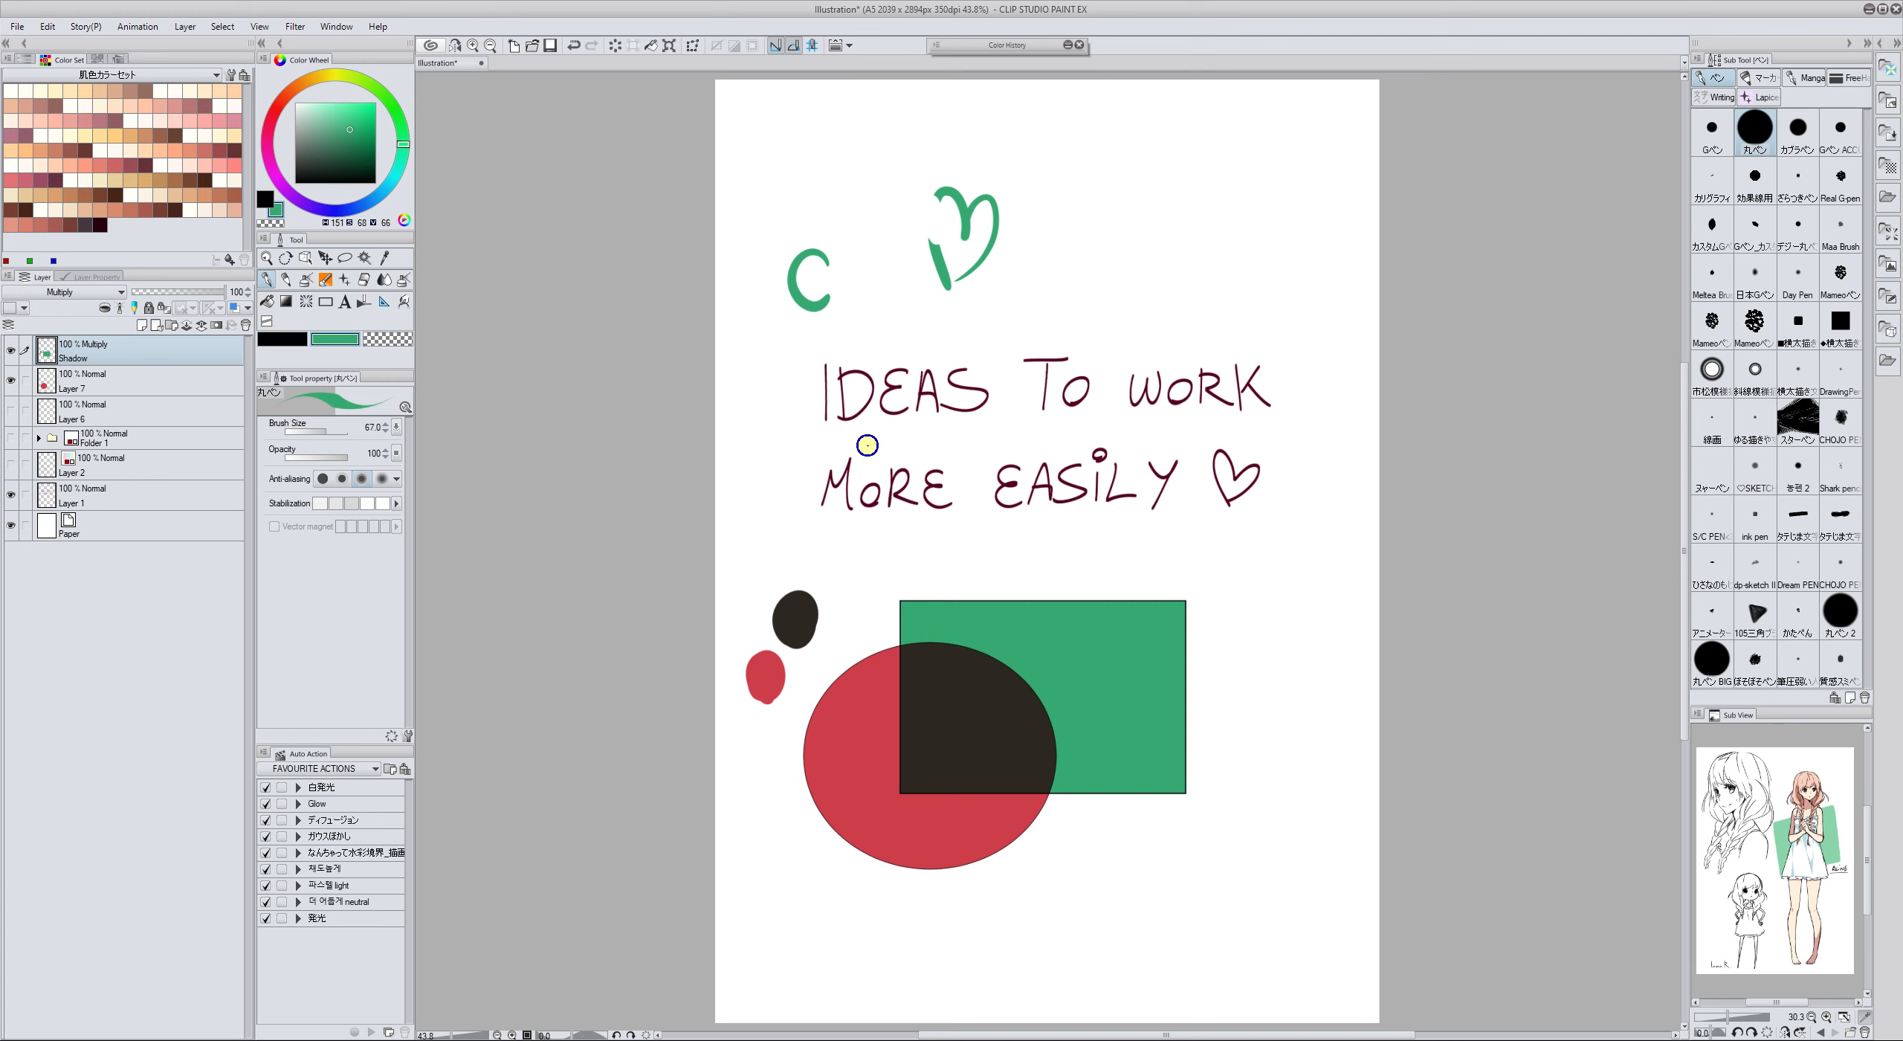
Alternate the pen between transparent and green to erase and repaint strokes of the heart
{"action": "key", "text": "c"}
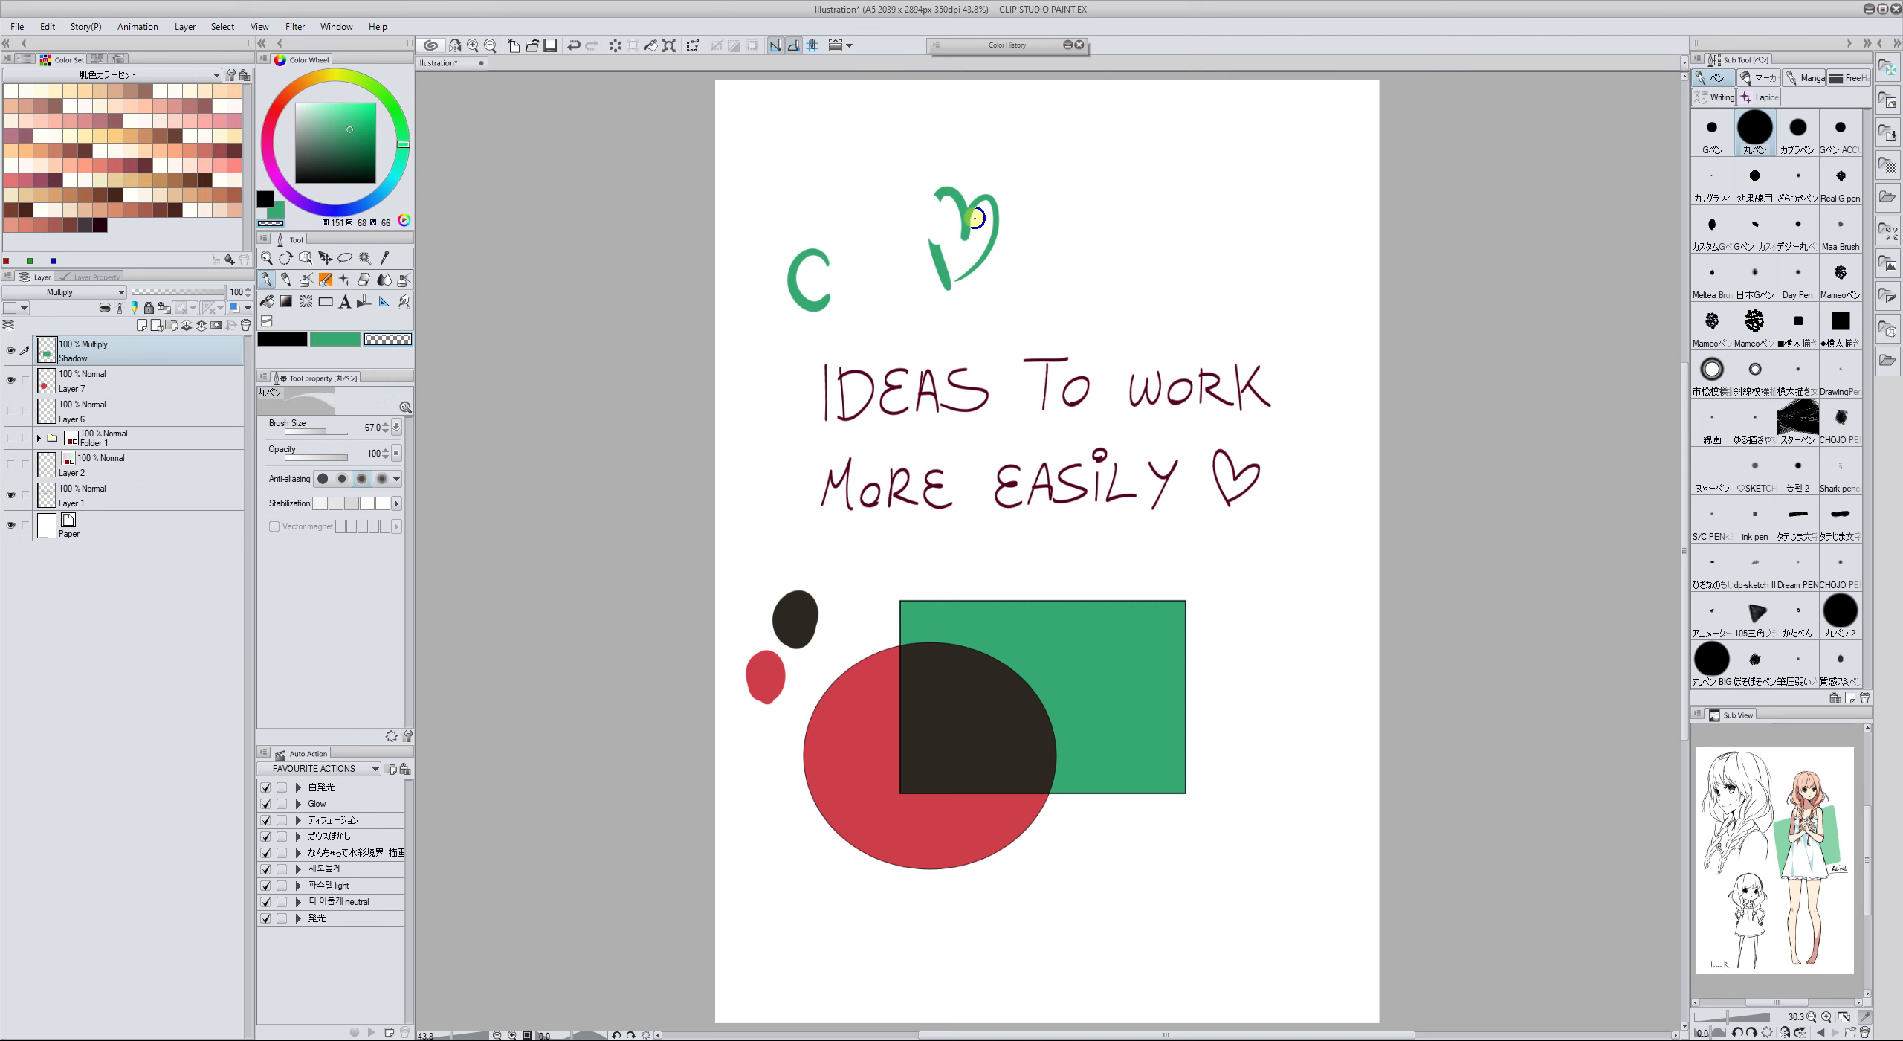
{"action": "key", "text": "c"}
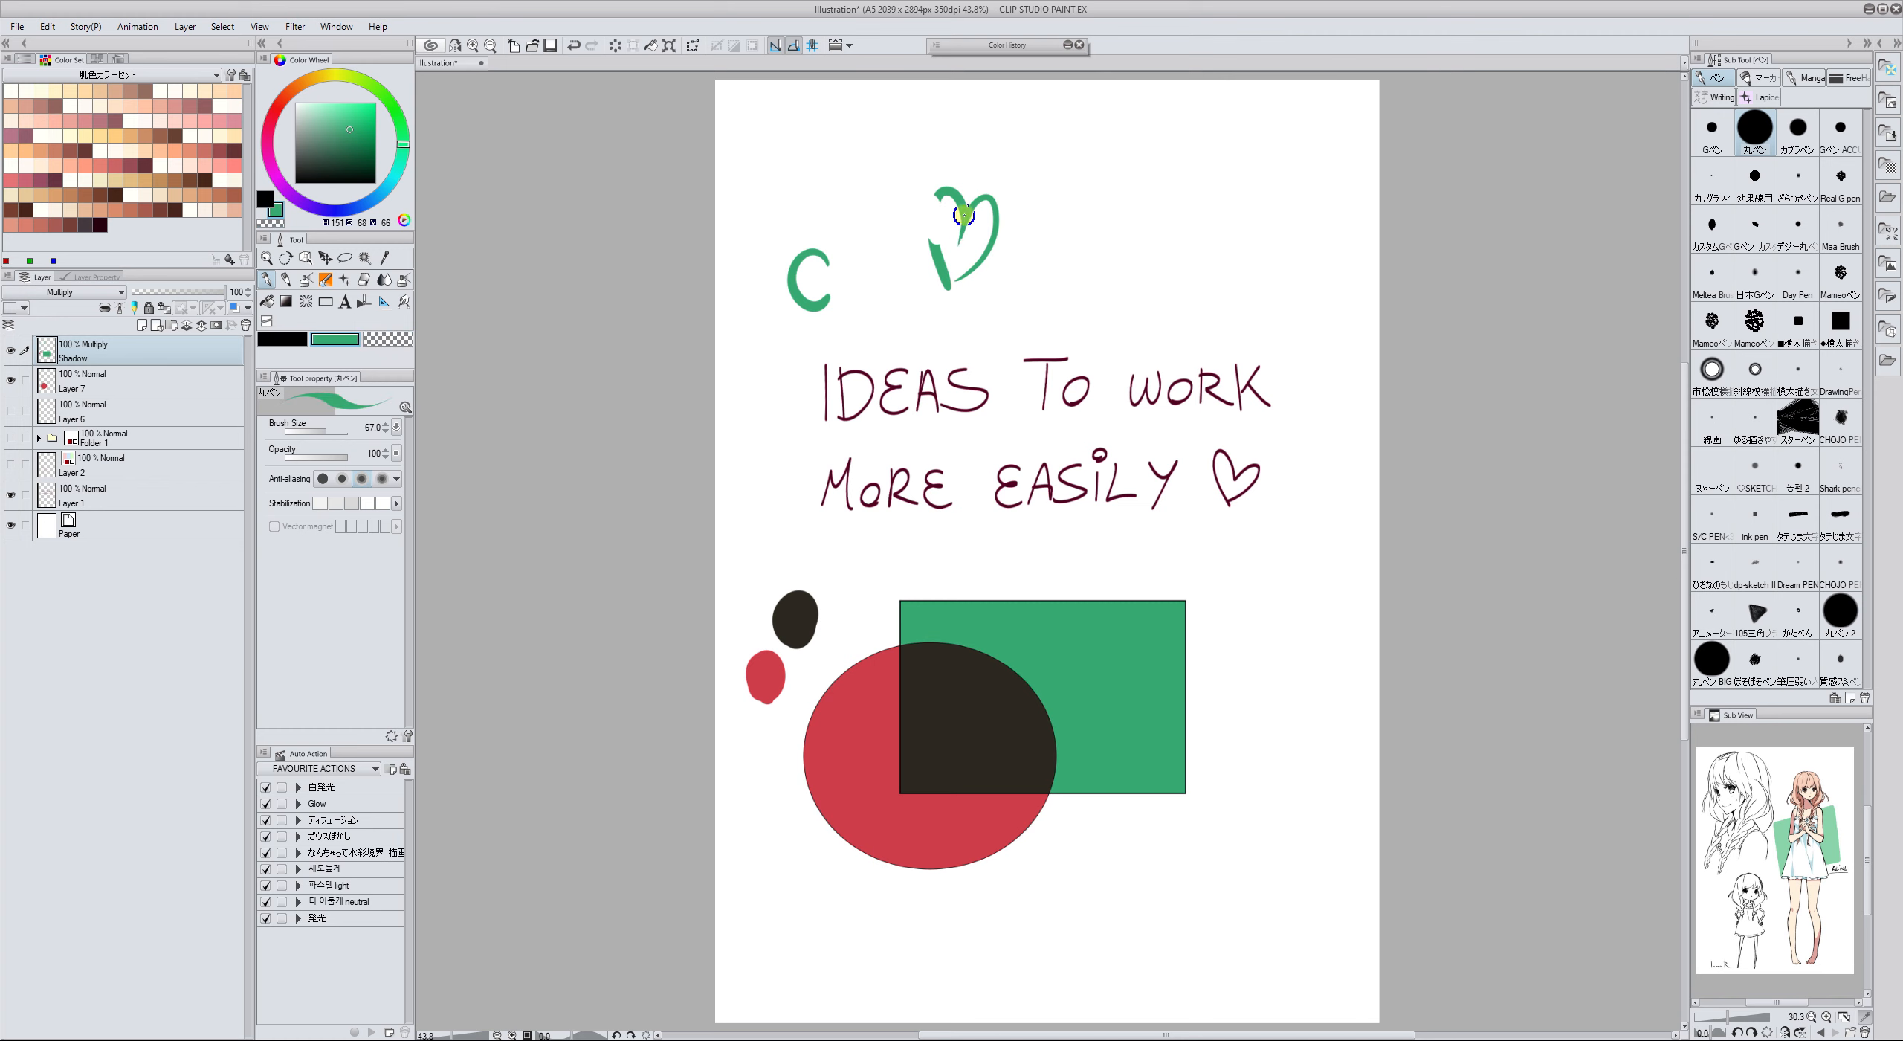
{"action": "key", "text": "c"}
{"action": "left_click_drag", "start_coordinate": [976, 230], "coordinate": [946, 260]}
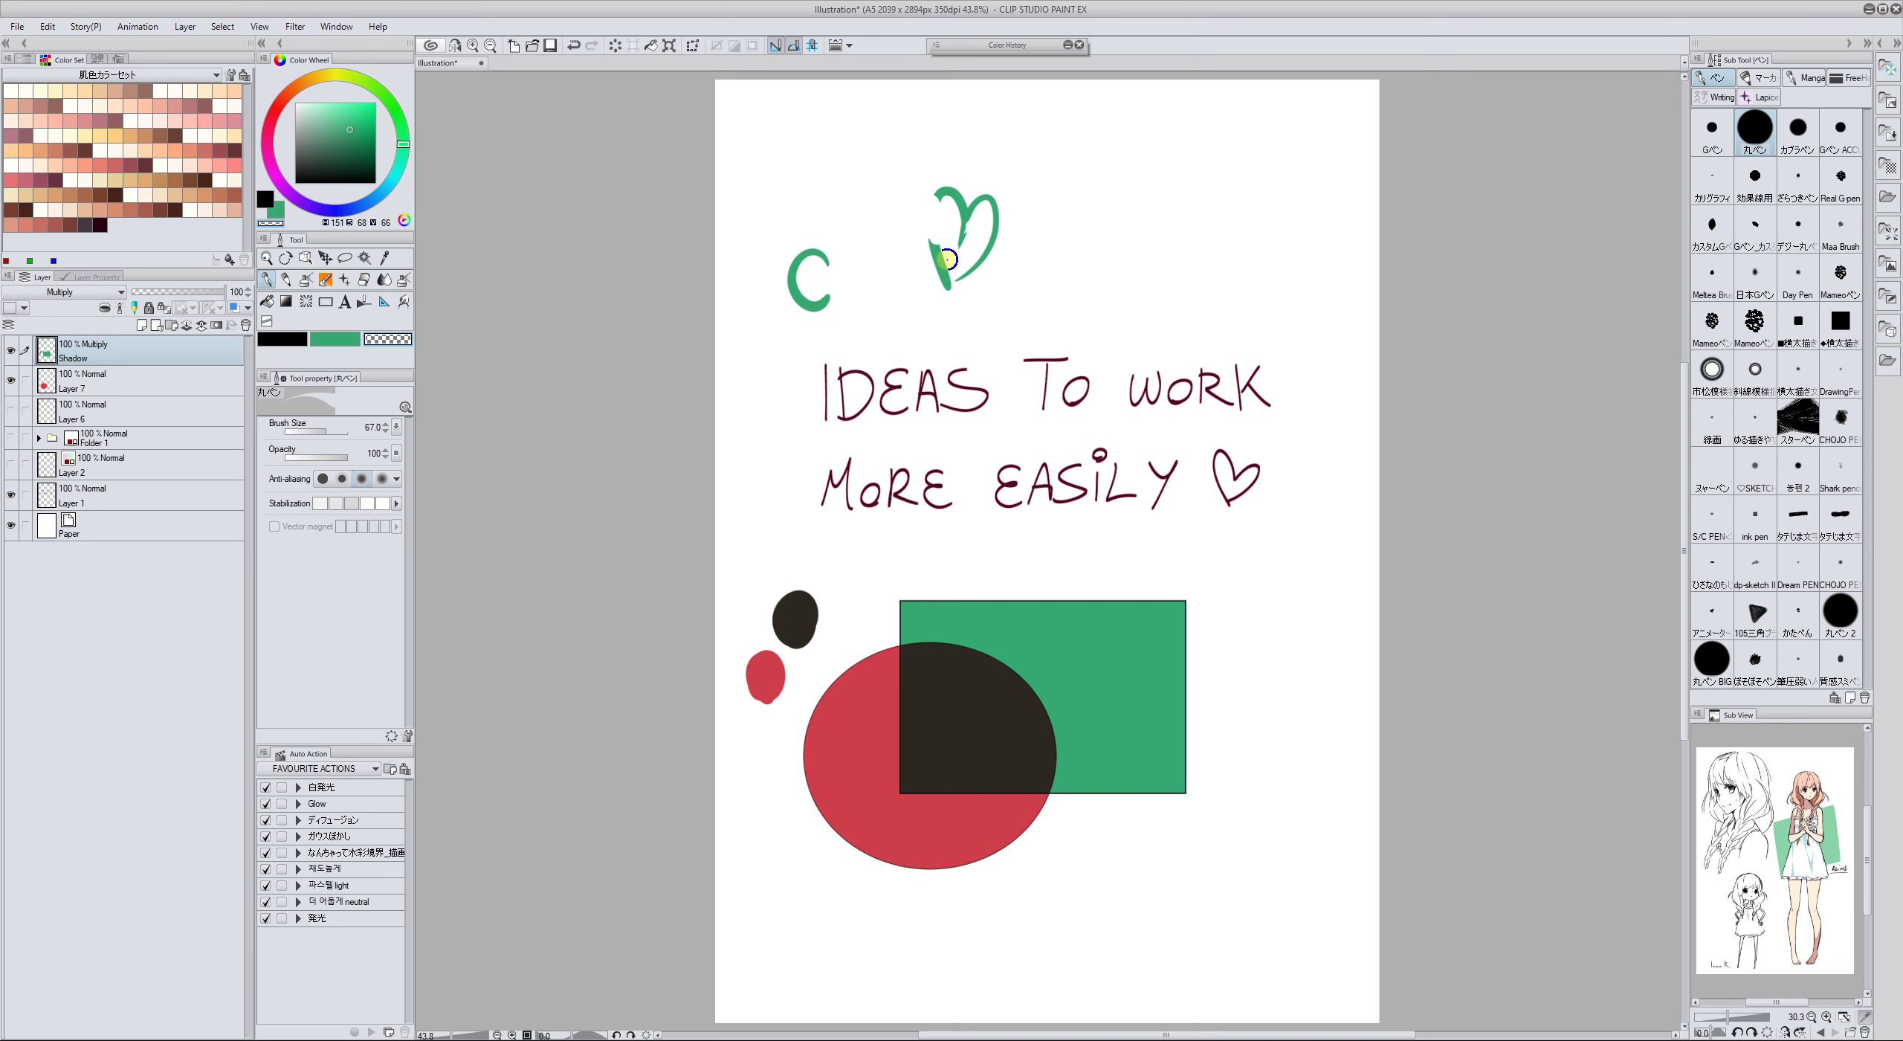